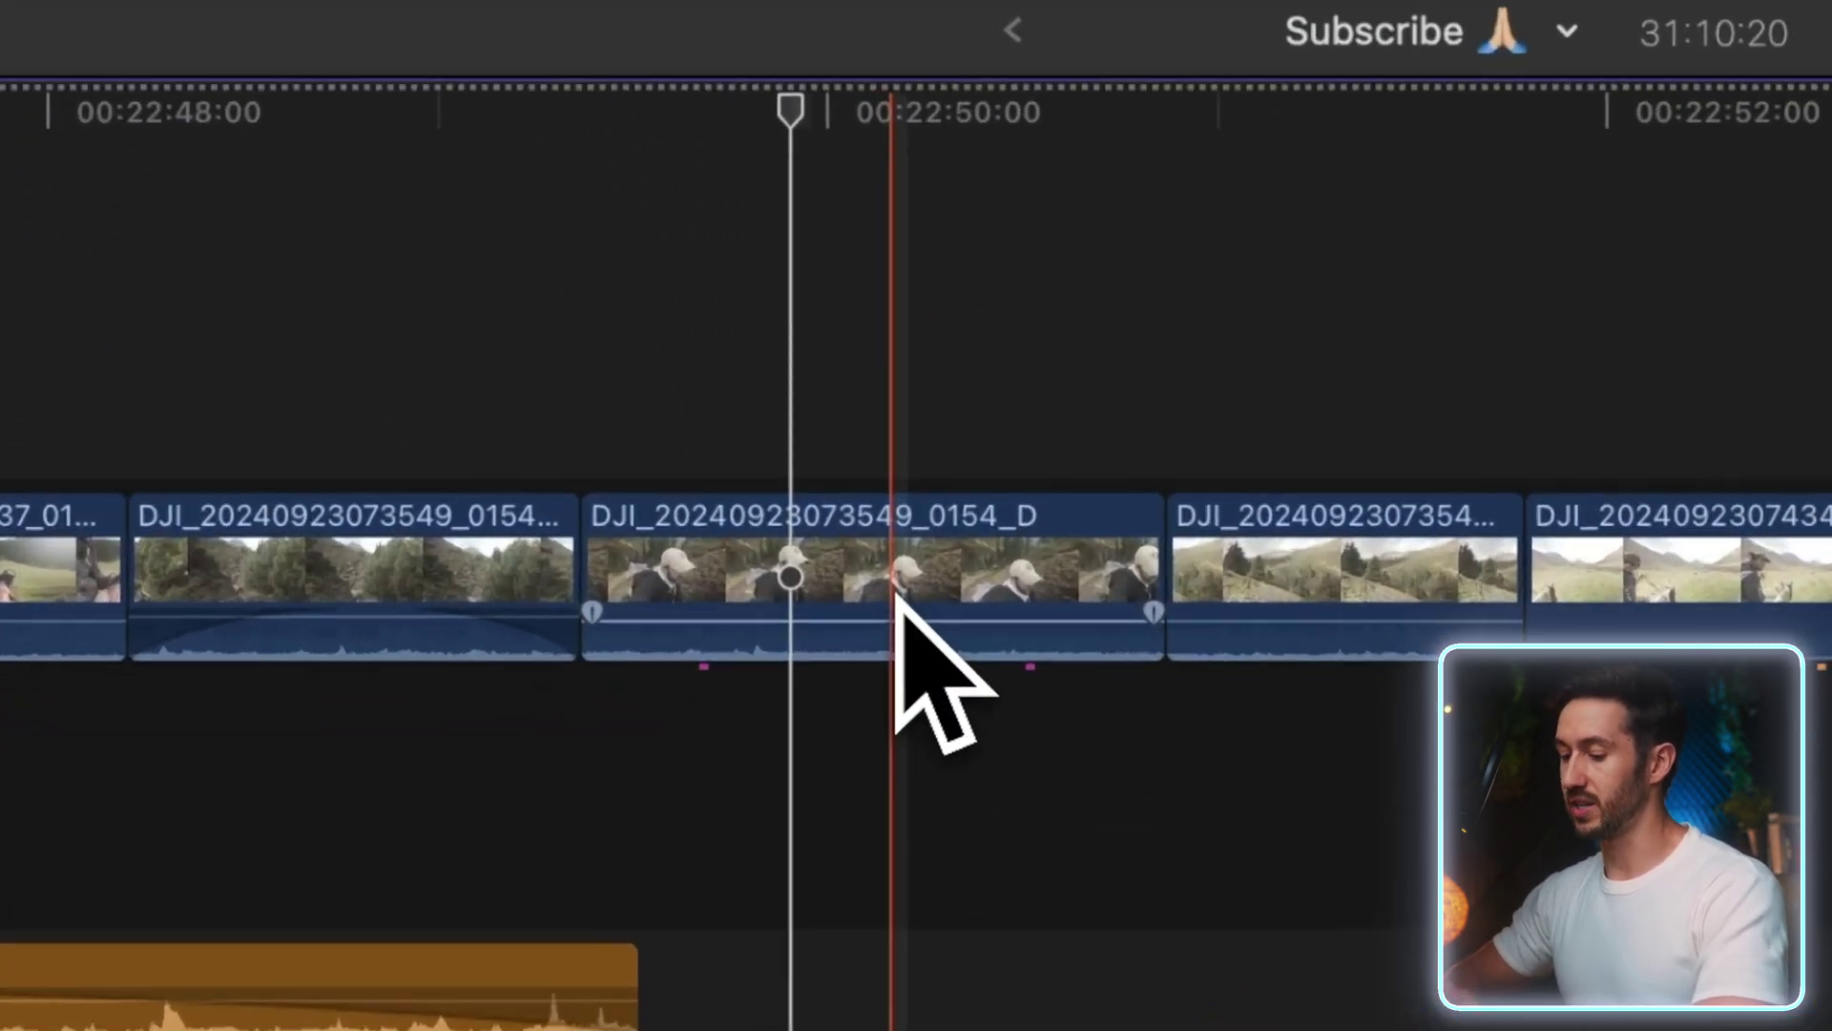
With the Blade tool, cut the 0154_D clip at three points and the following clip once
key(b)
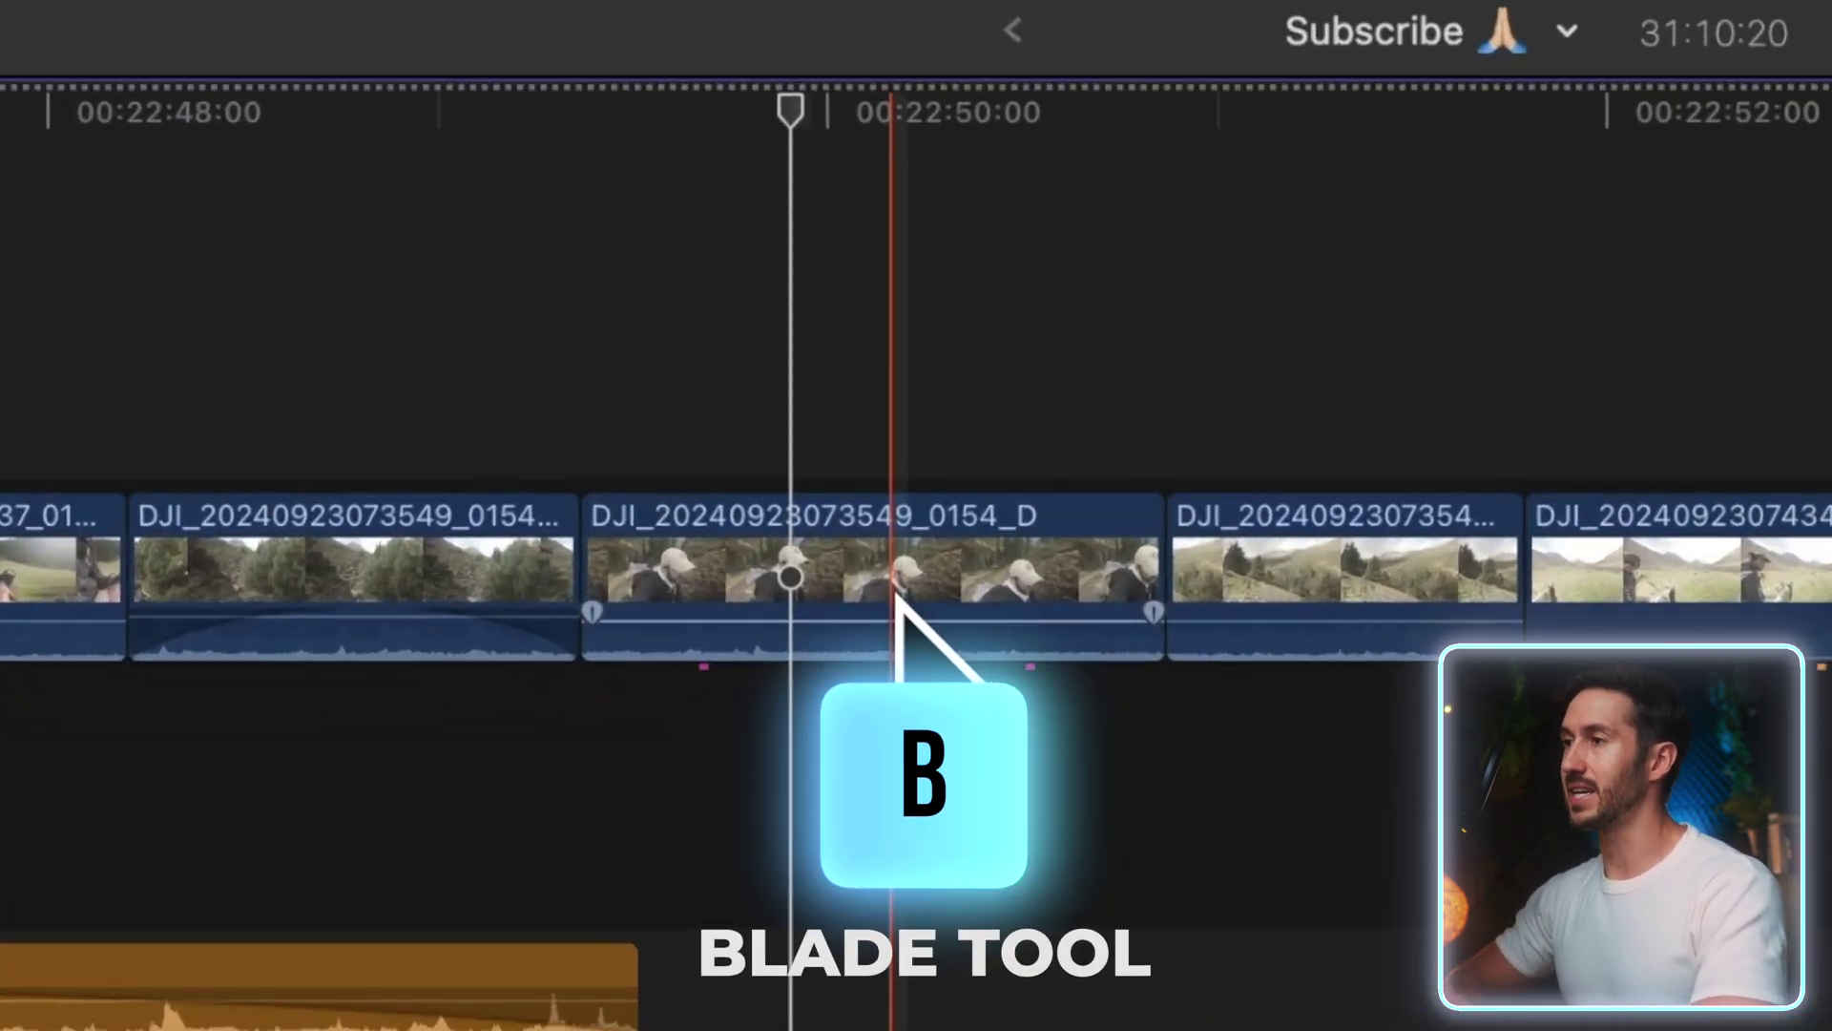
click(893, 587)
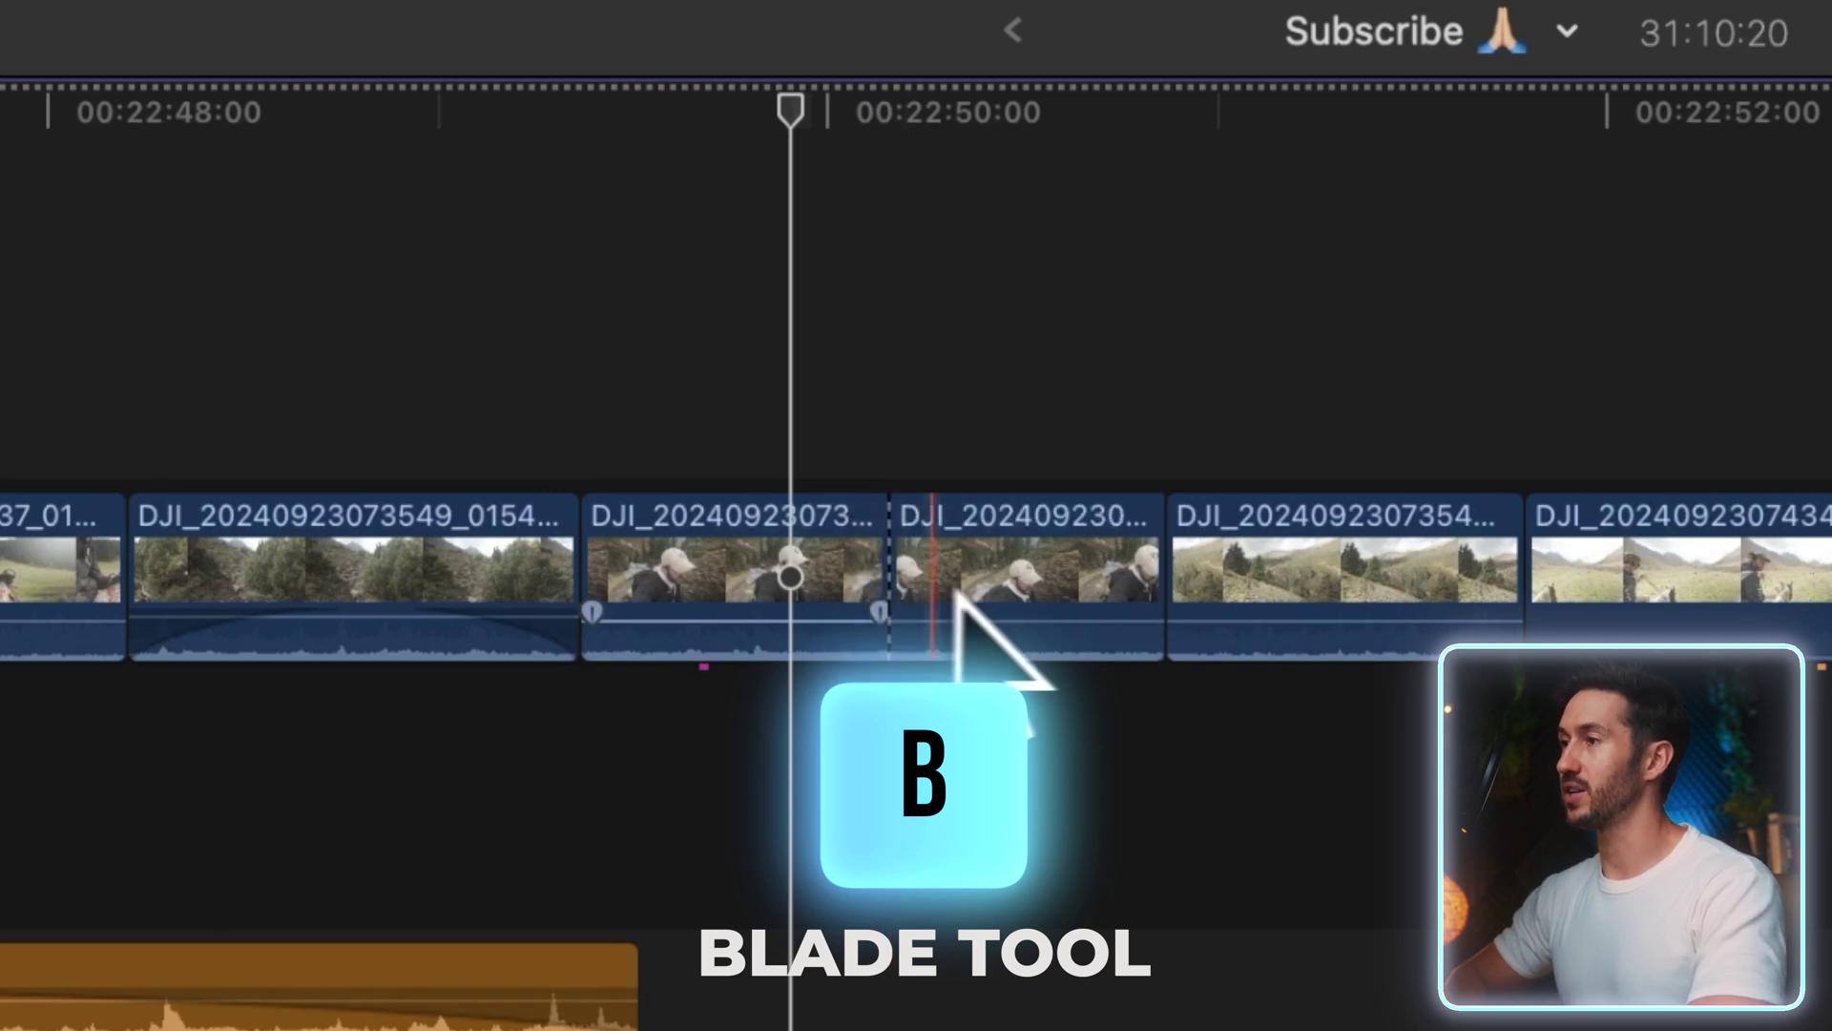
click(1004, 577)
click(1264, 572)
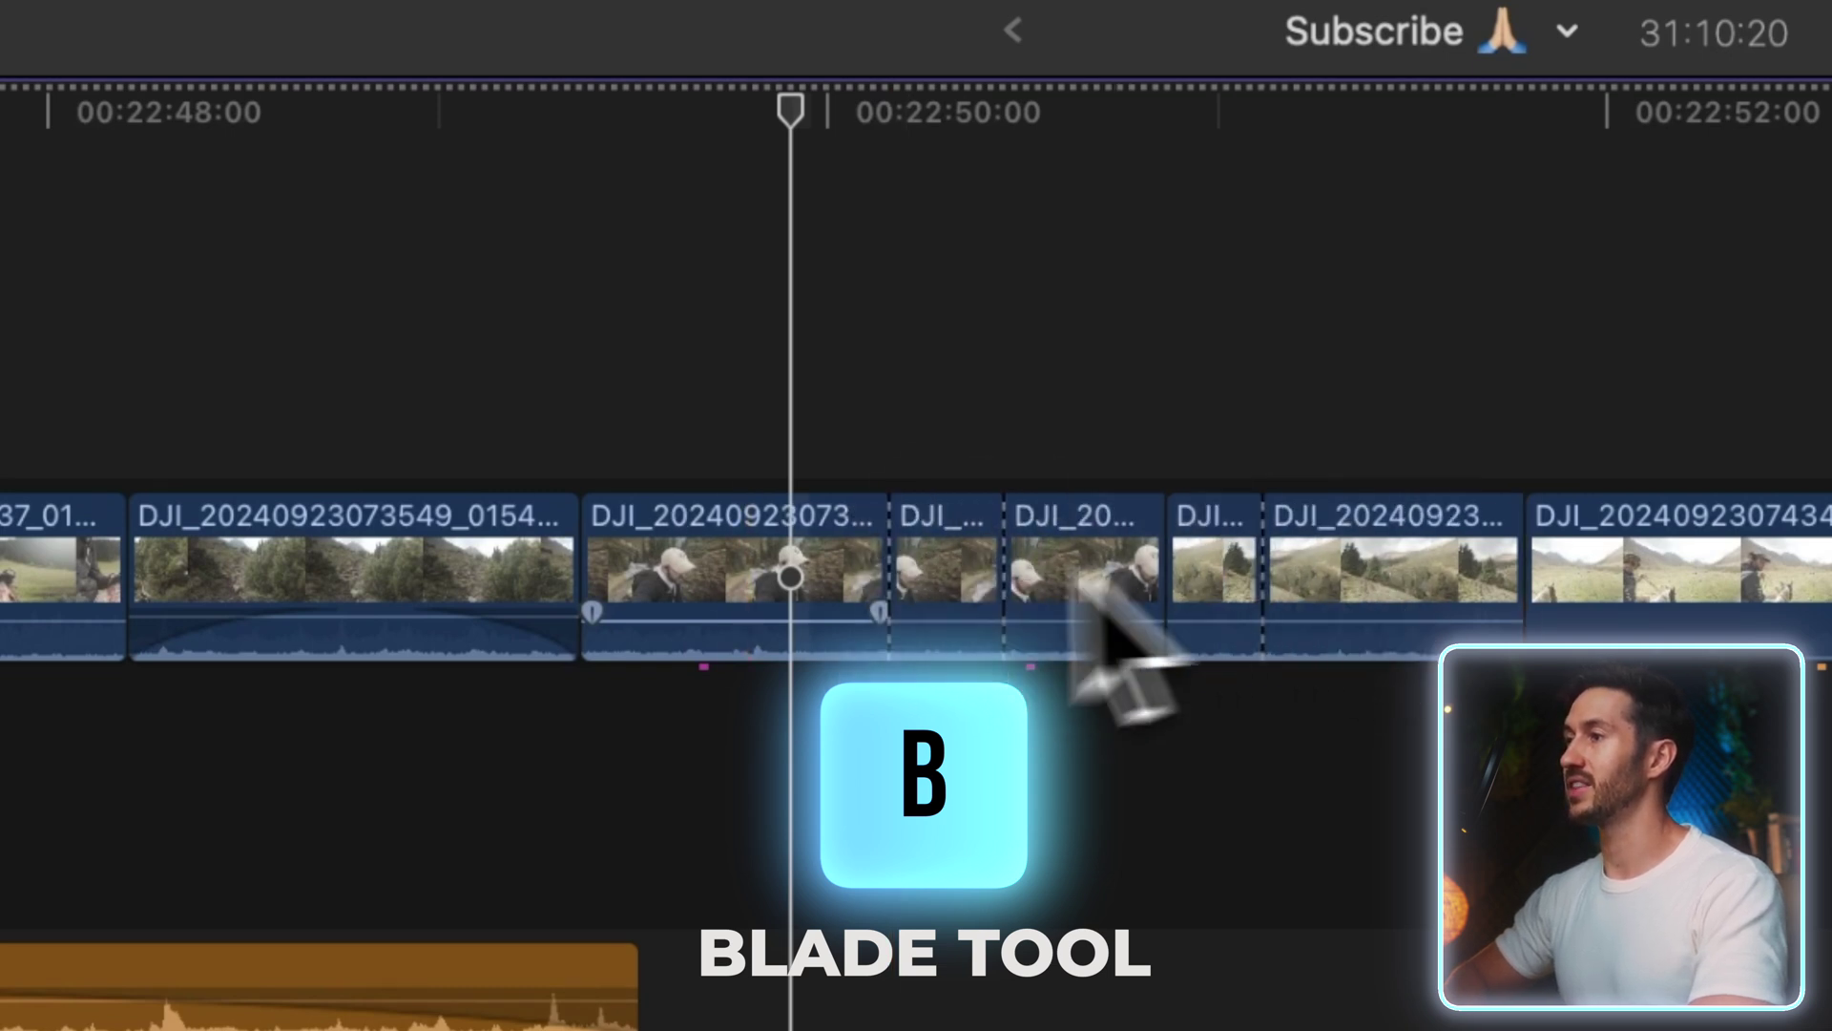
click(742, 573)
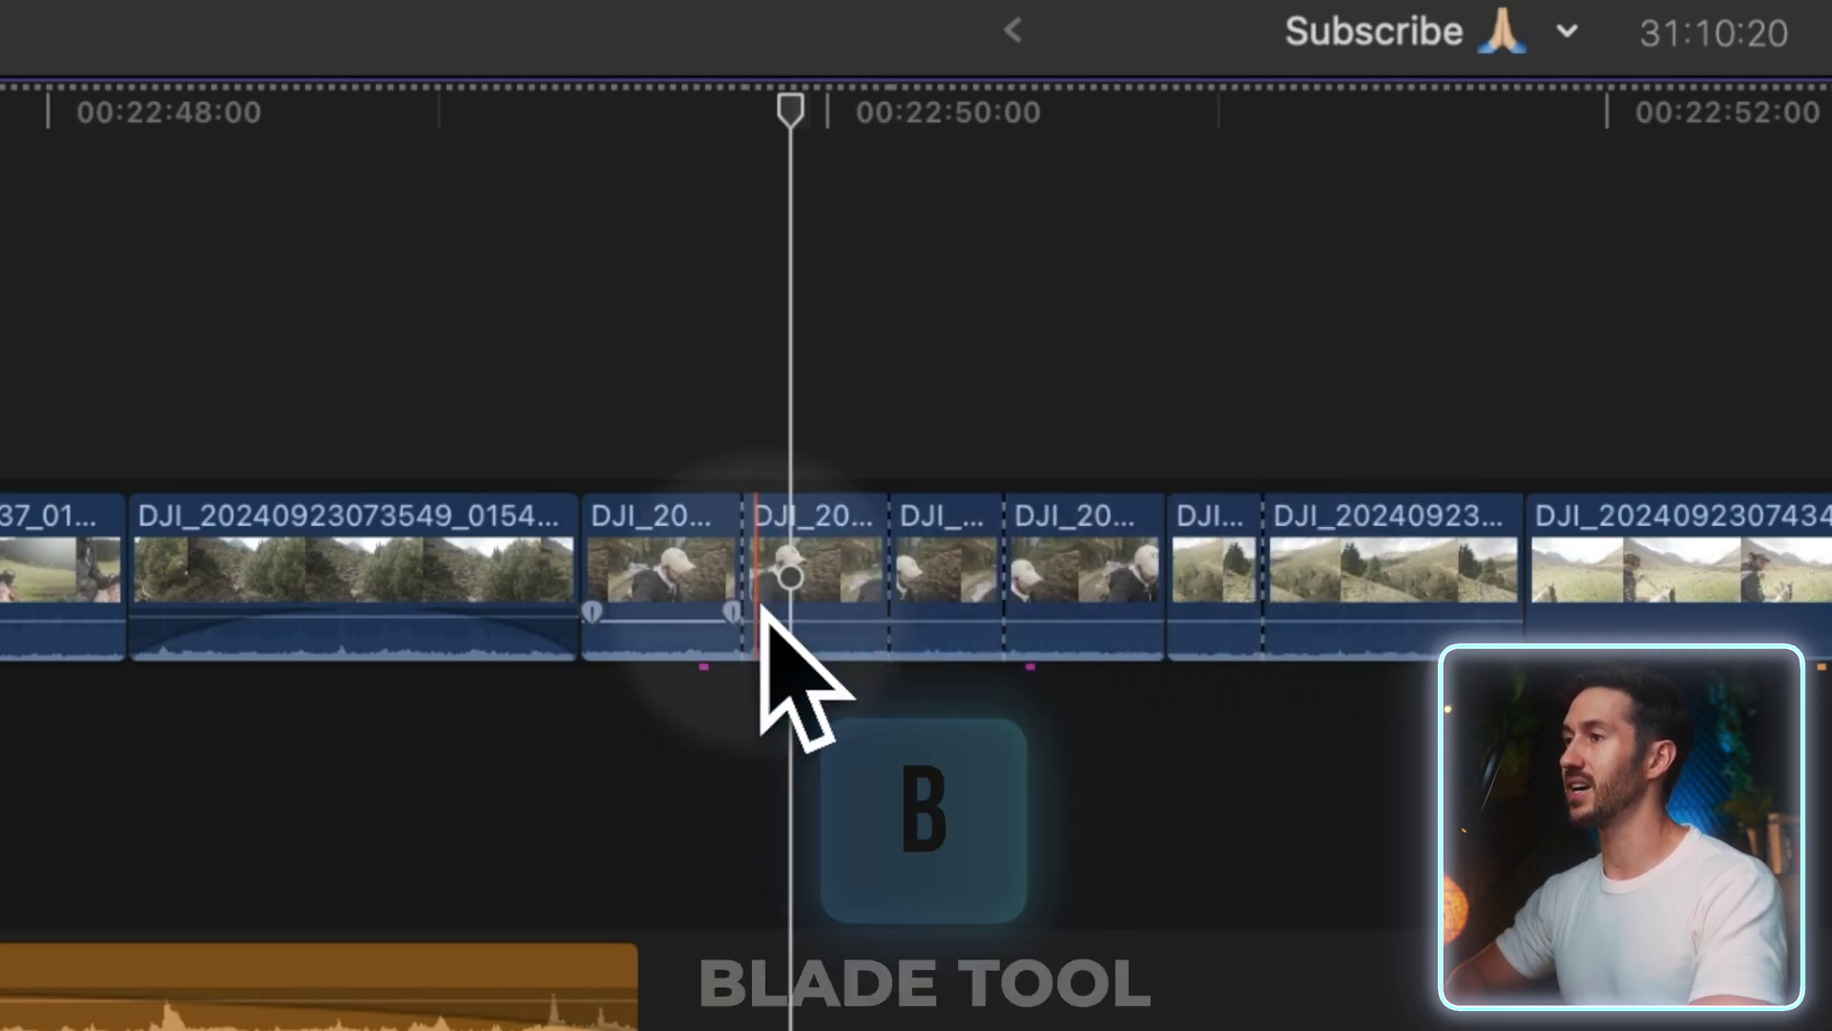
Ripple-delete the short piece between the cuts, then undo the deletion
click(943, 582)
key(BackSpace)
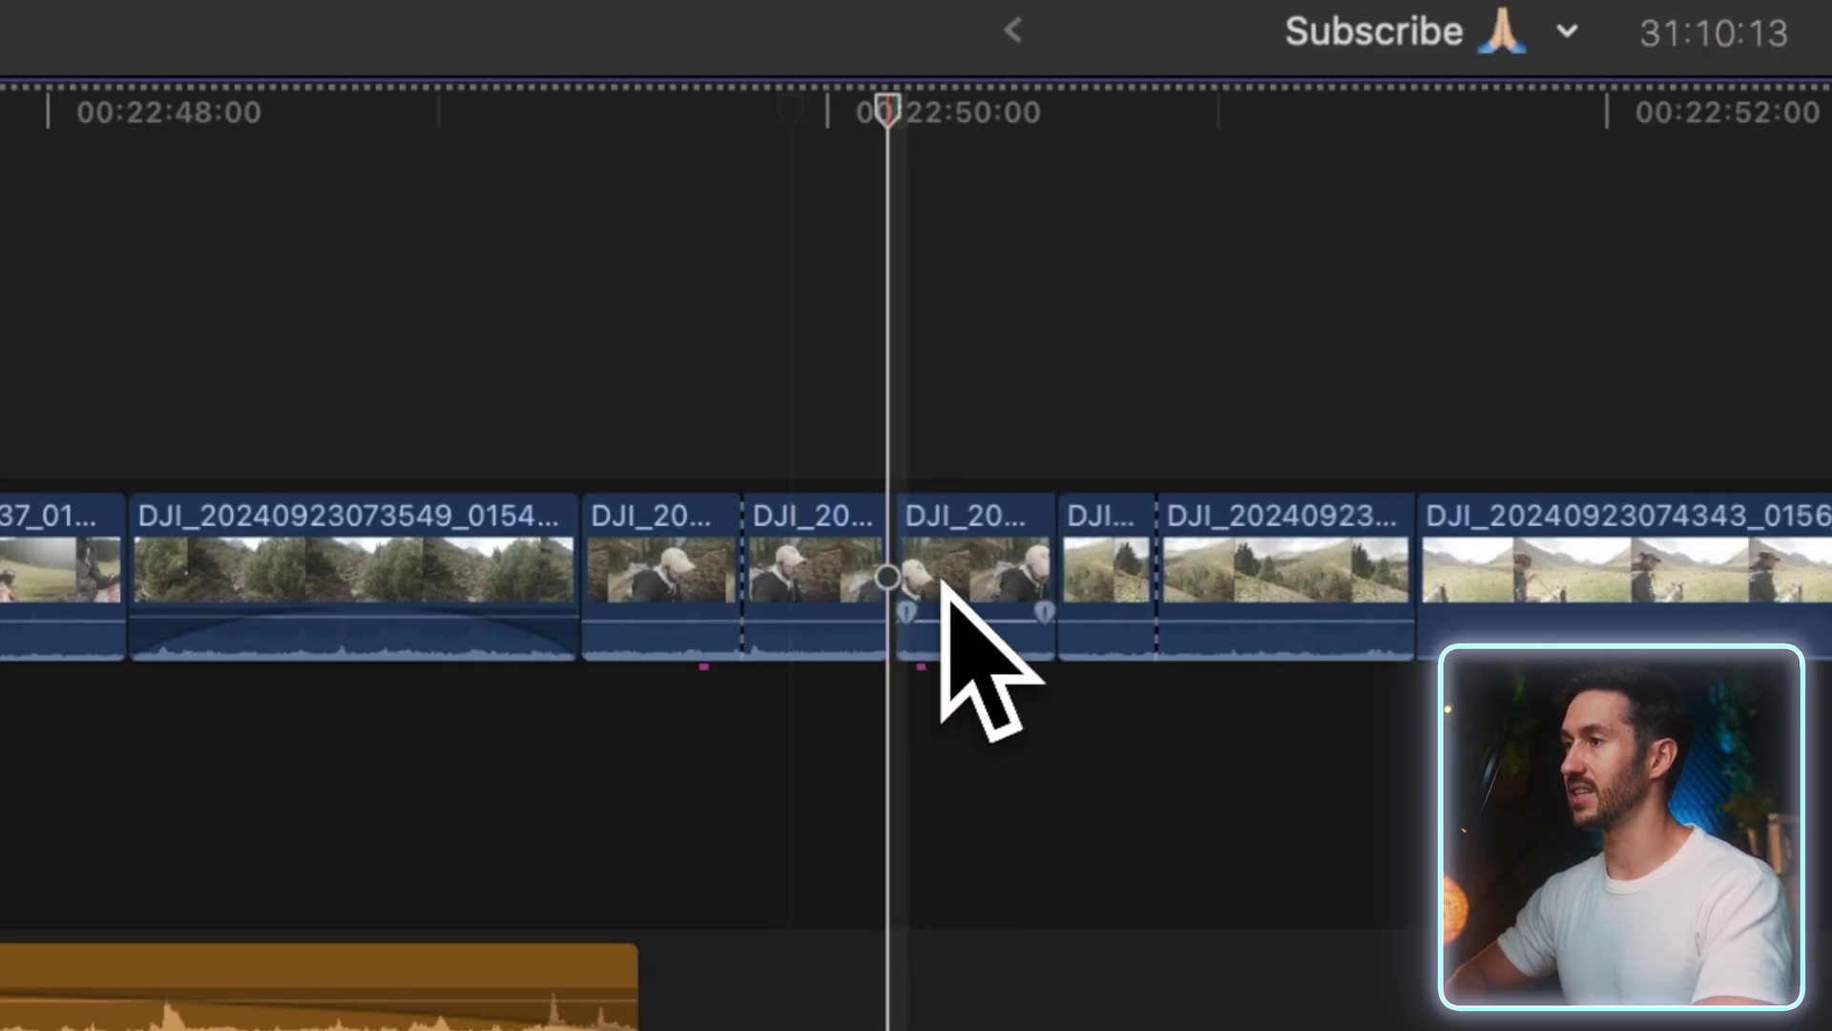
key(super+z)
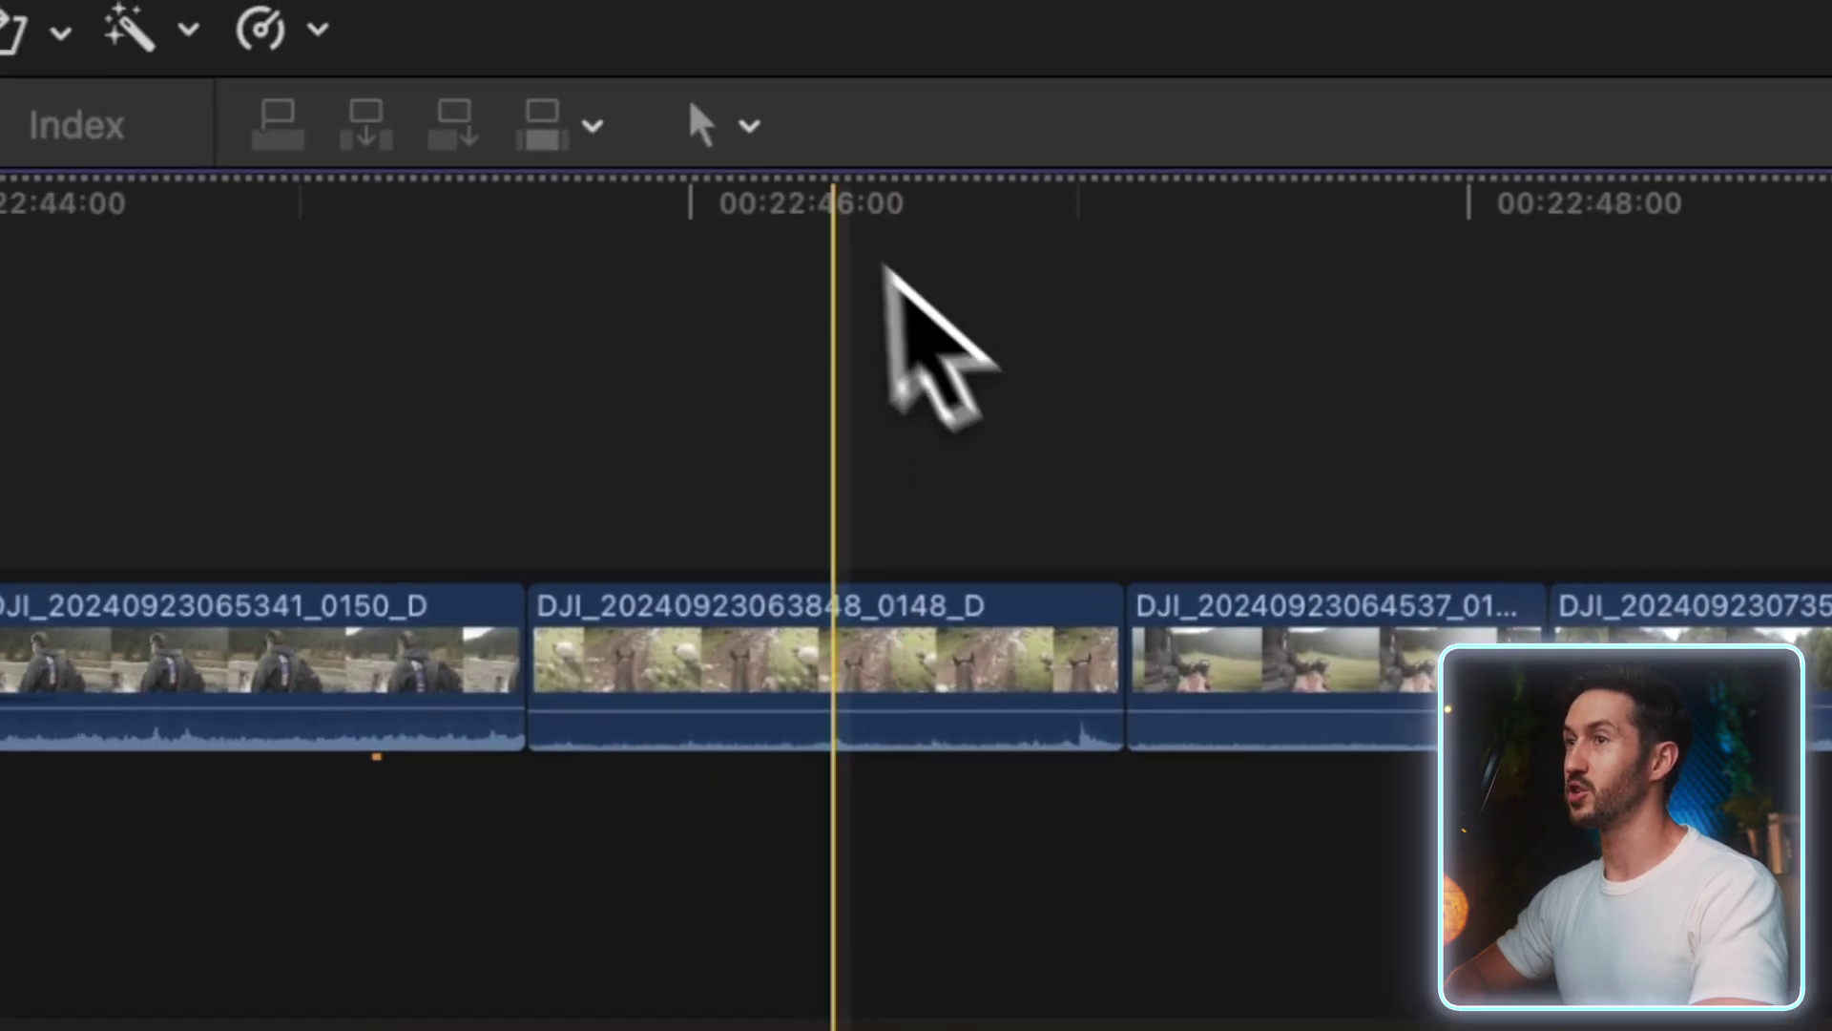
click(748, 124)
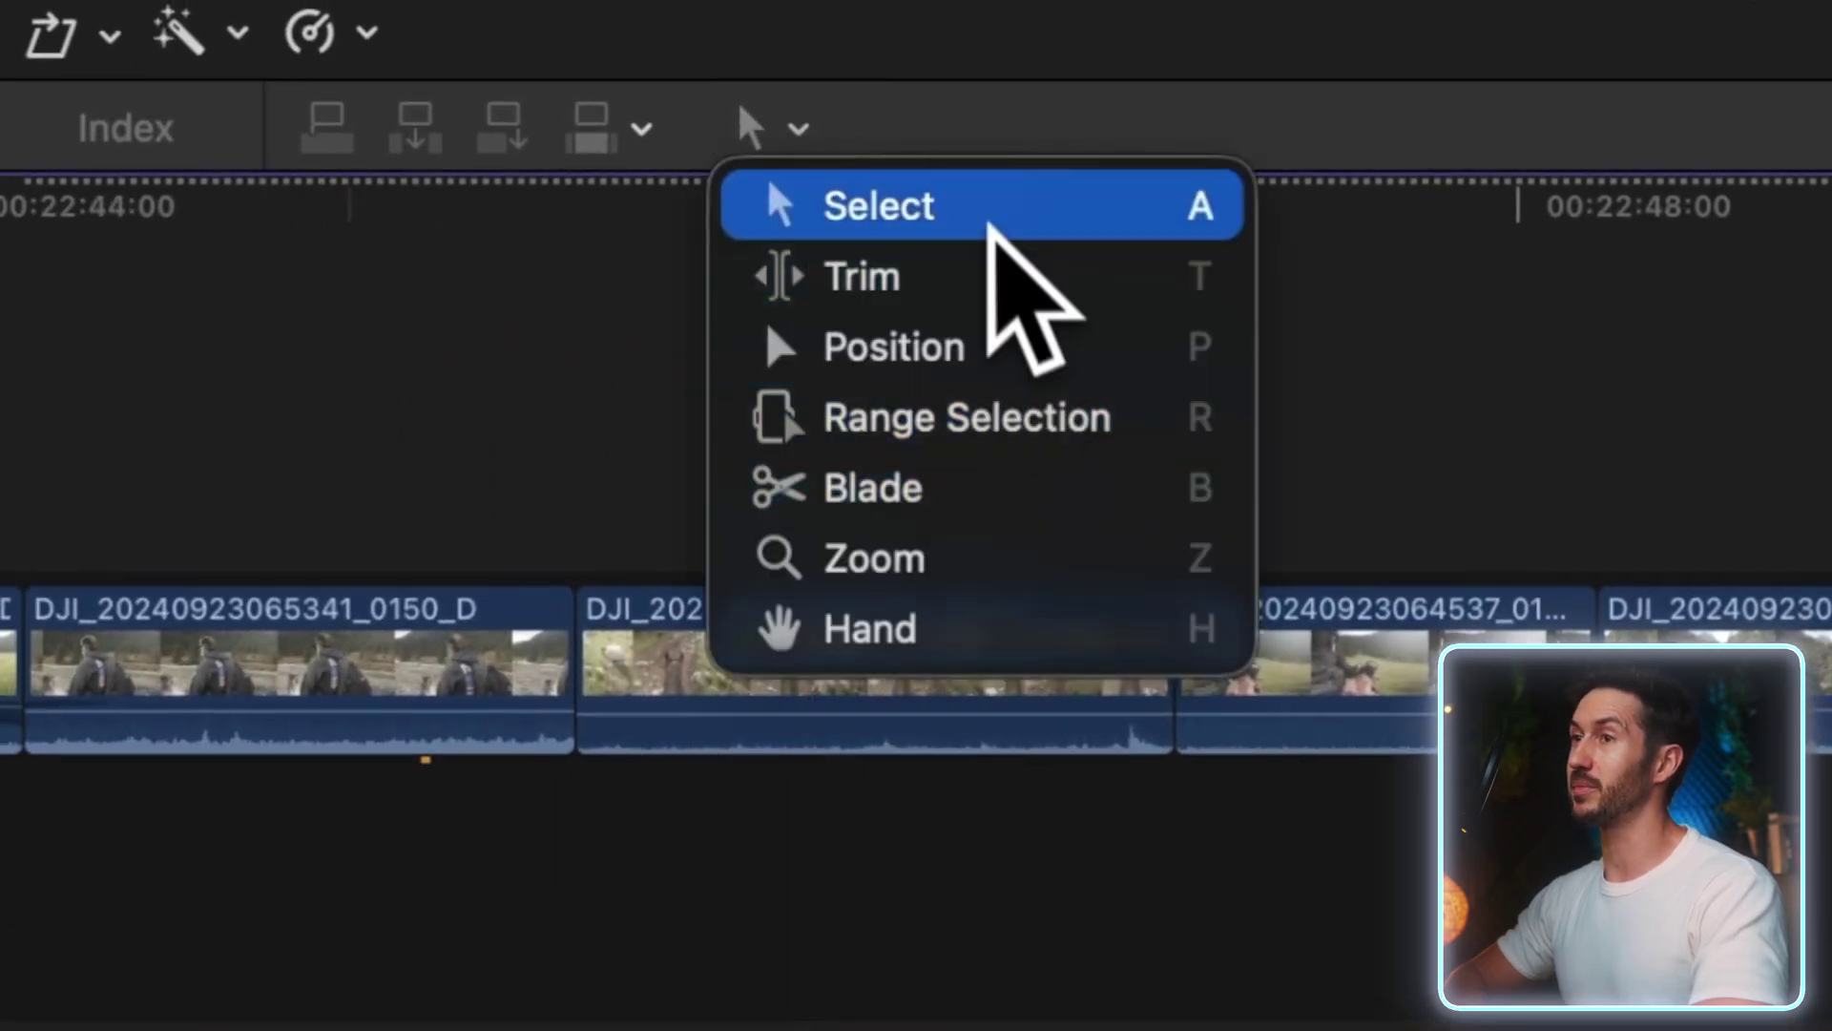
Return to the Select tool
click(991, 214)
click(800, 129)
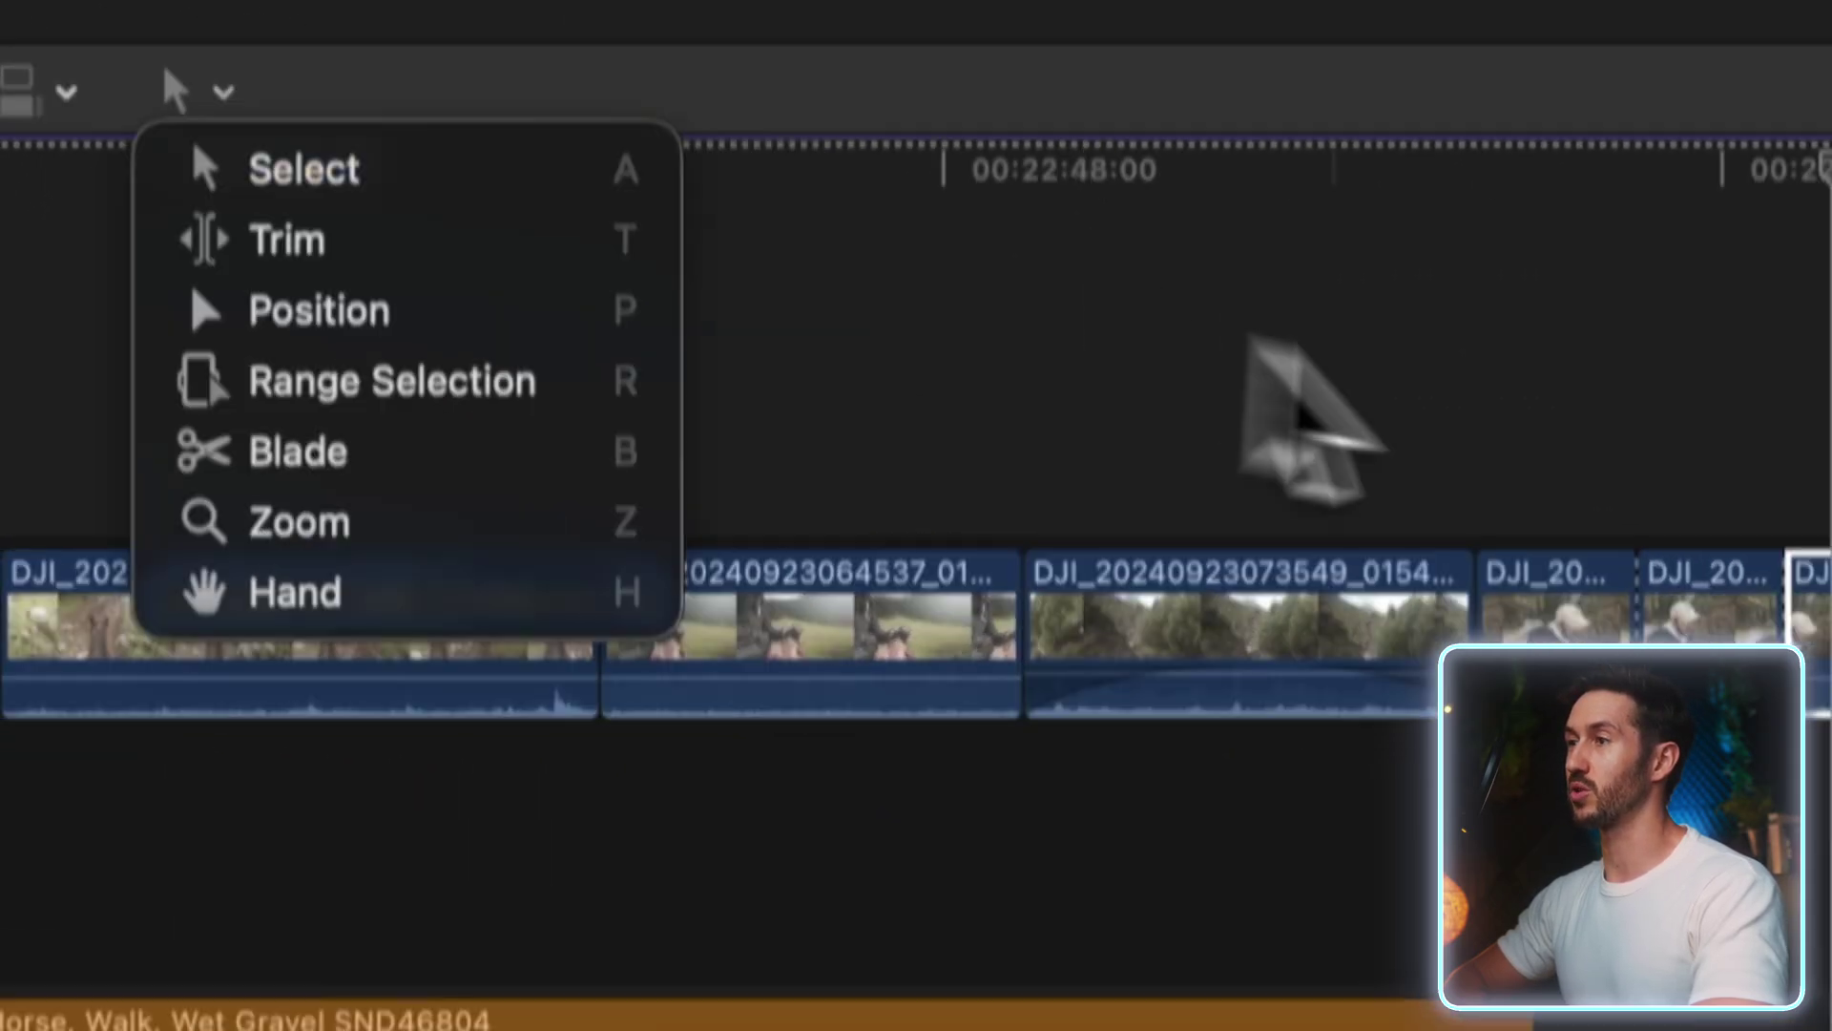
key(Escape)
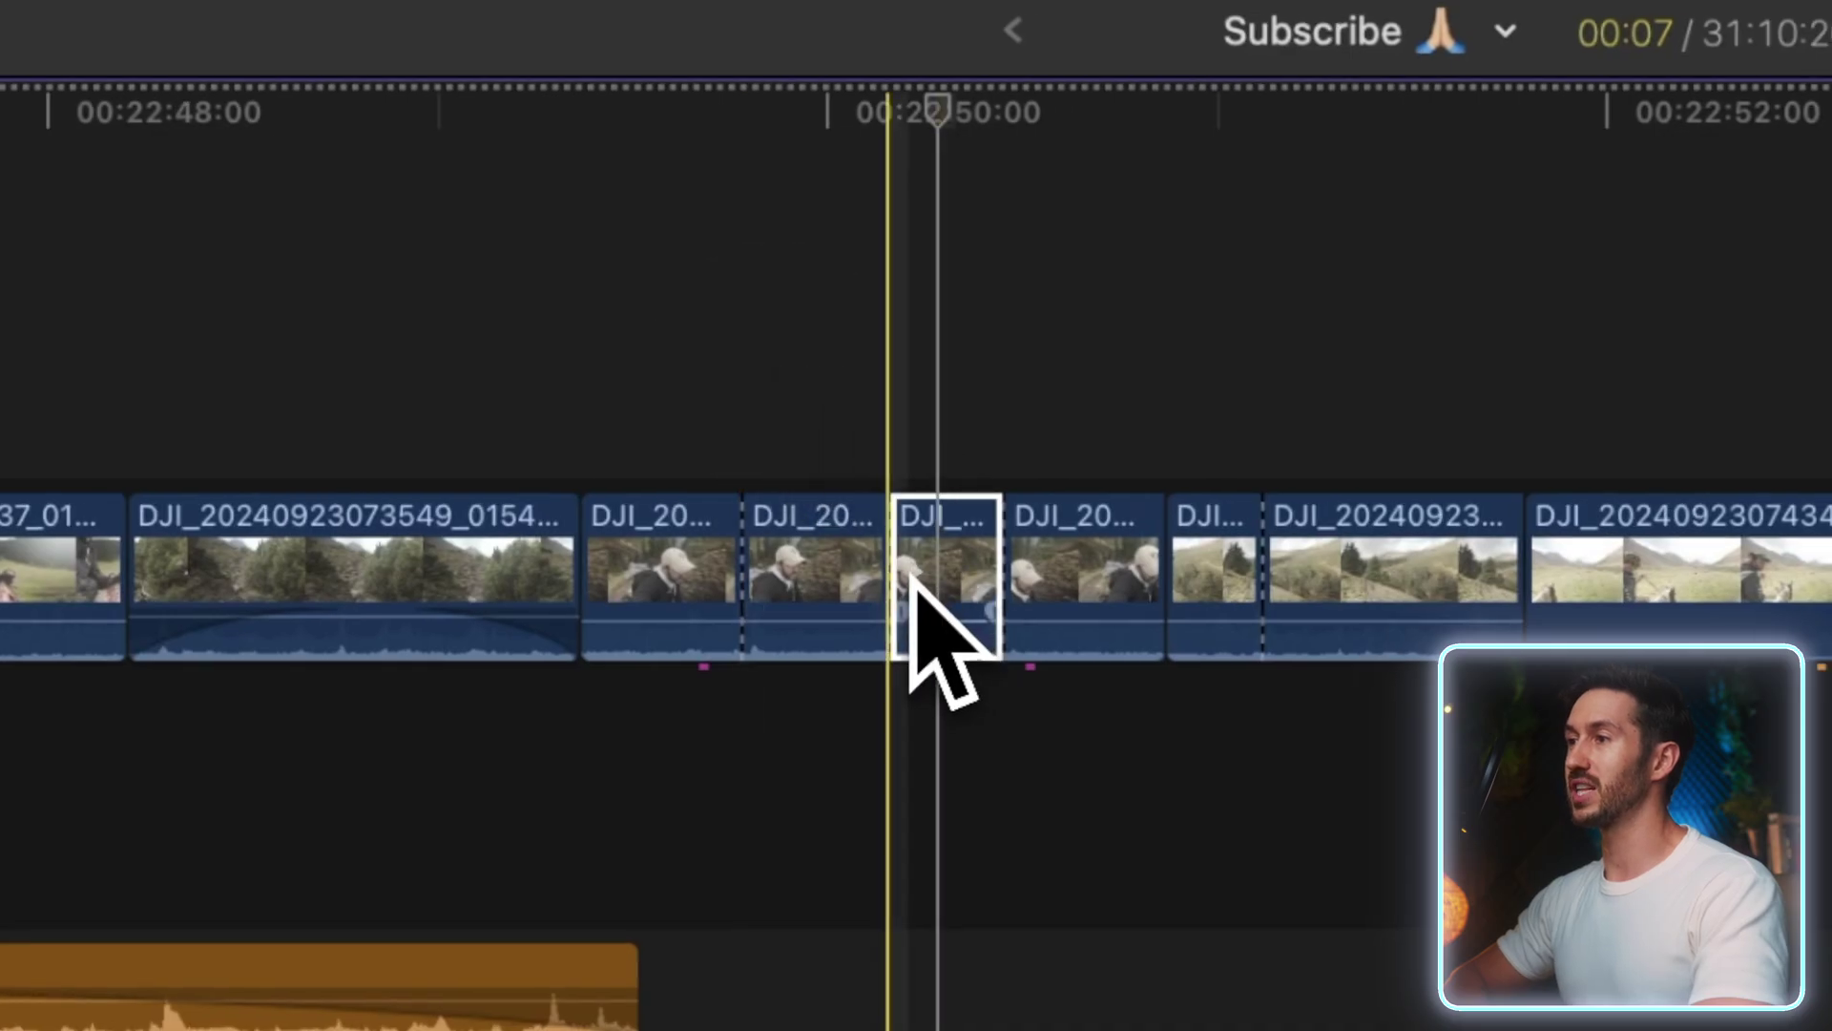
Delete the three through-edit points so 0154_D becomes one continuous clip
click(897, 573)
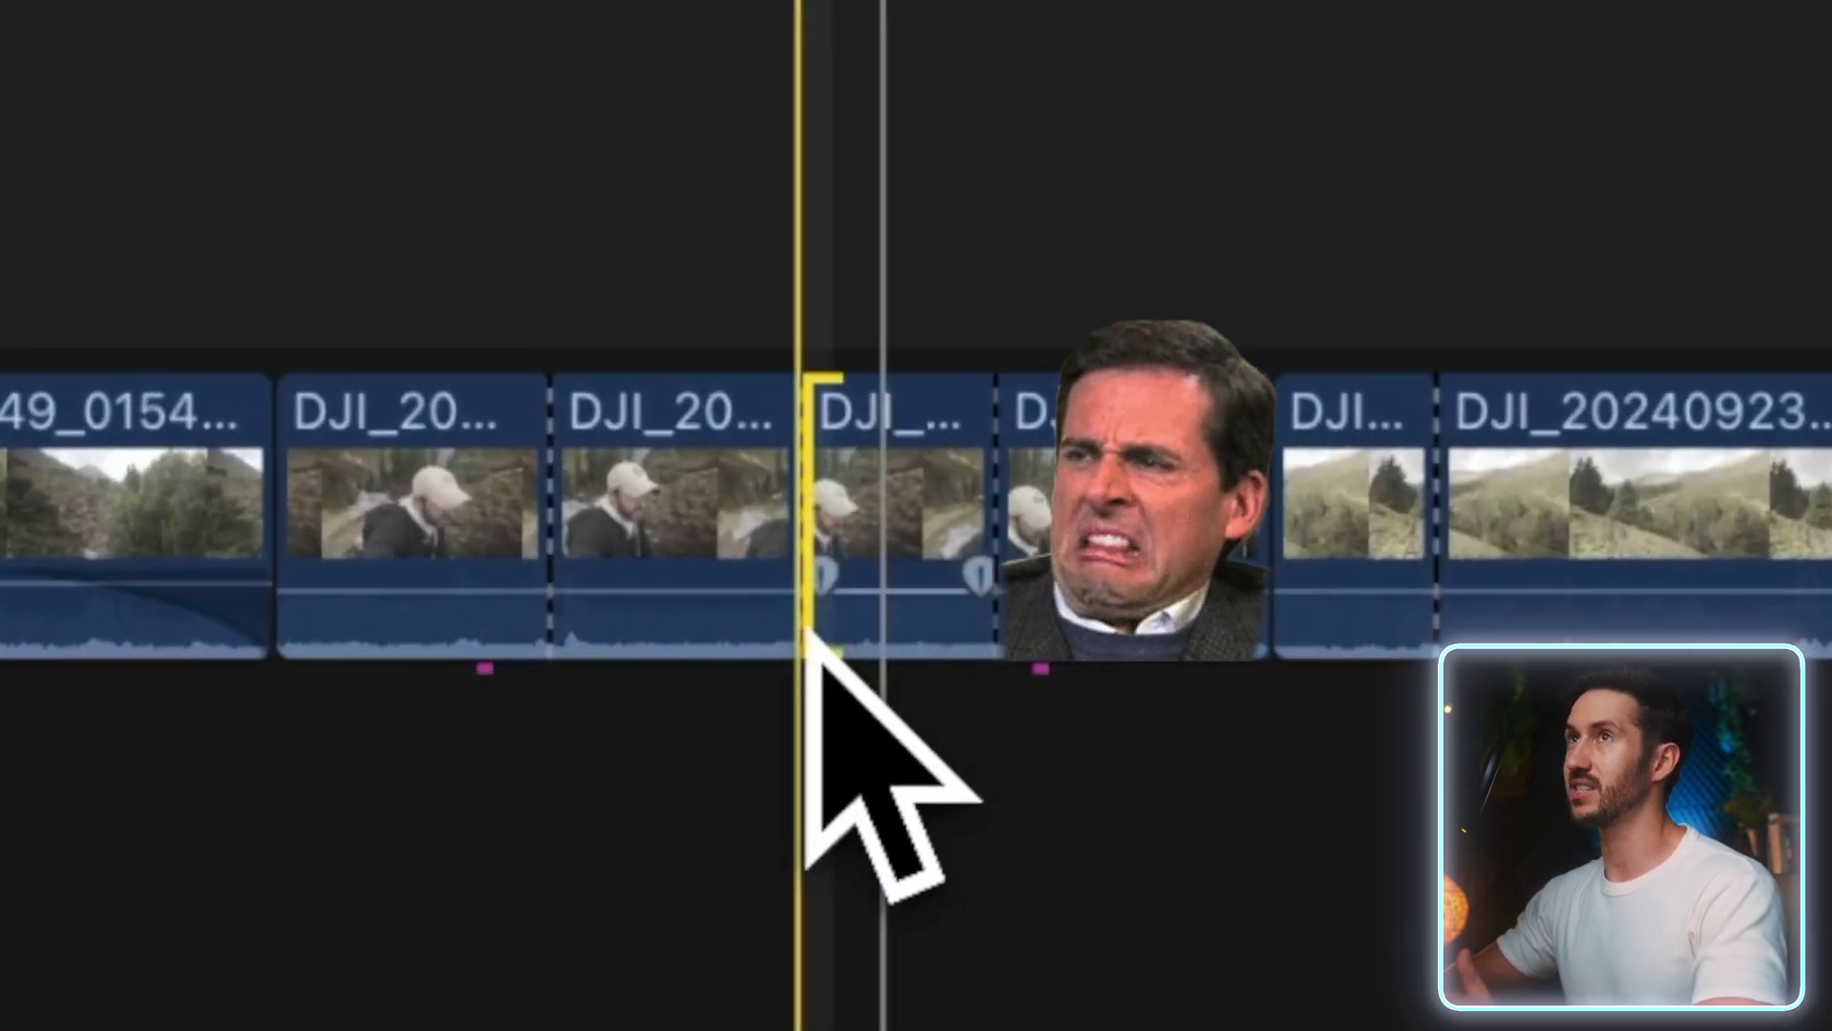
key(Delete)
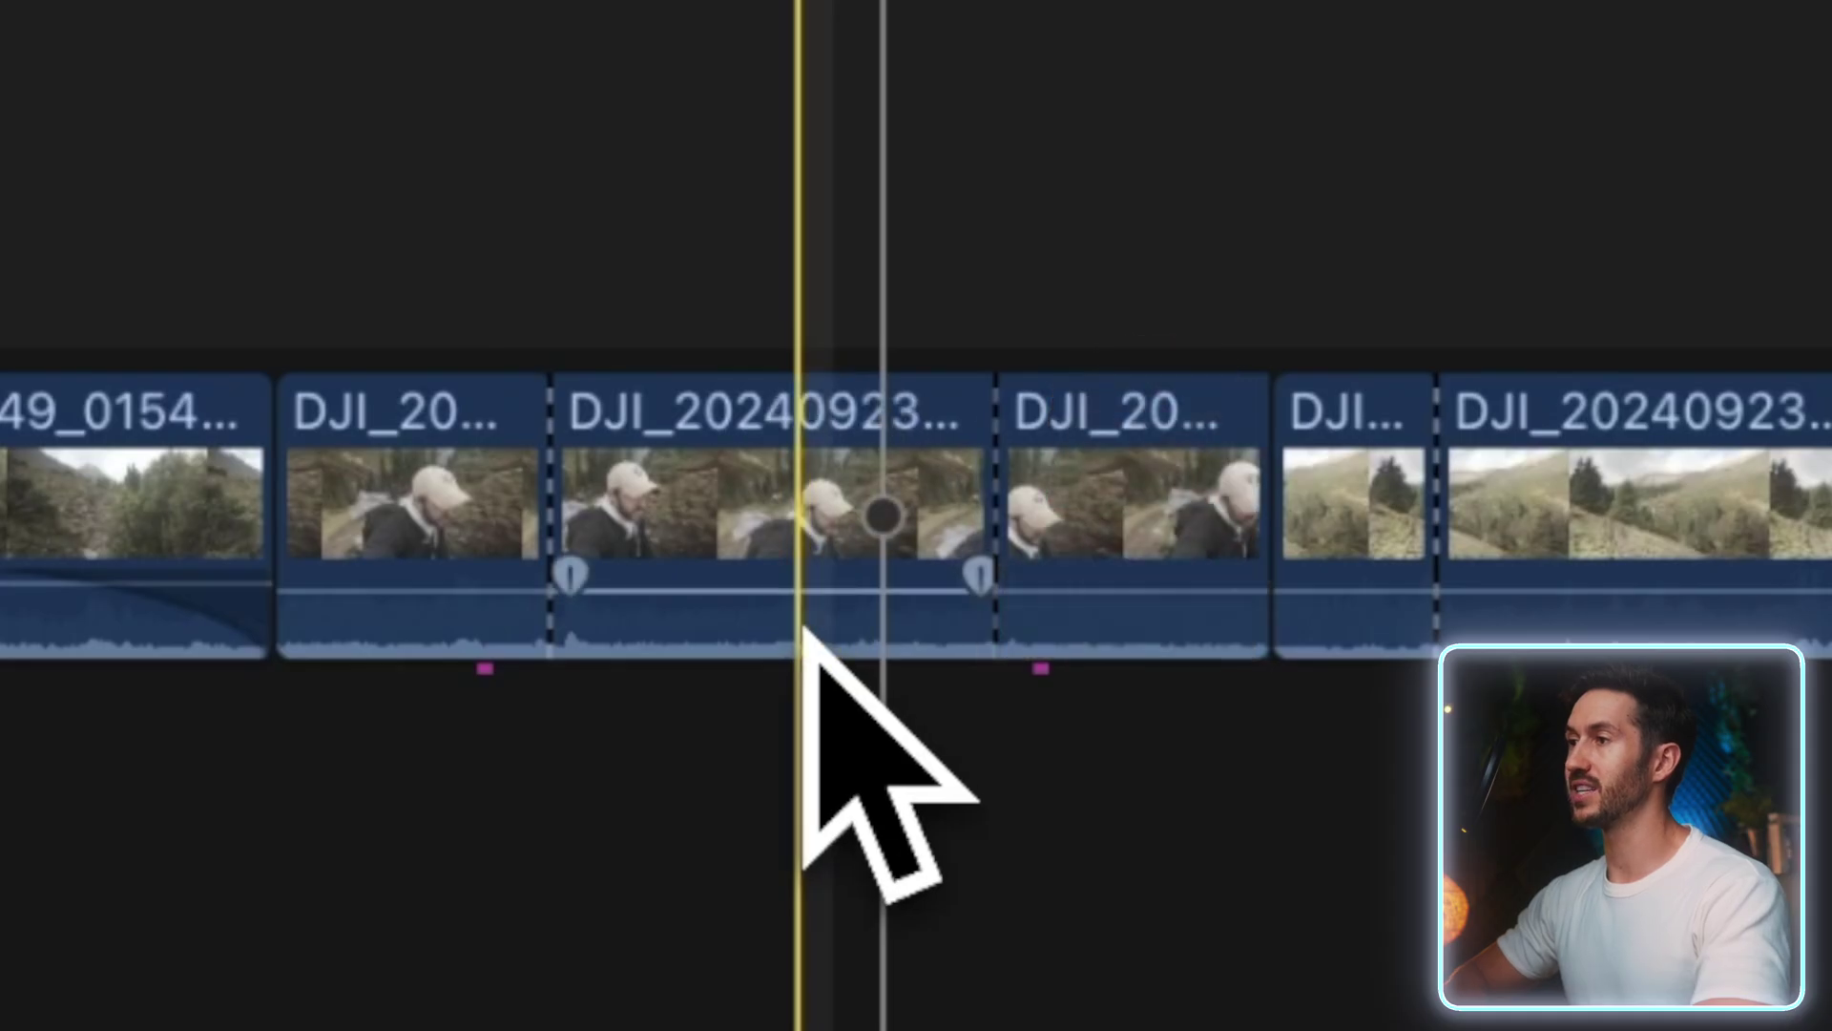
click(1016, 515)
key(Delete)
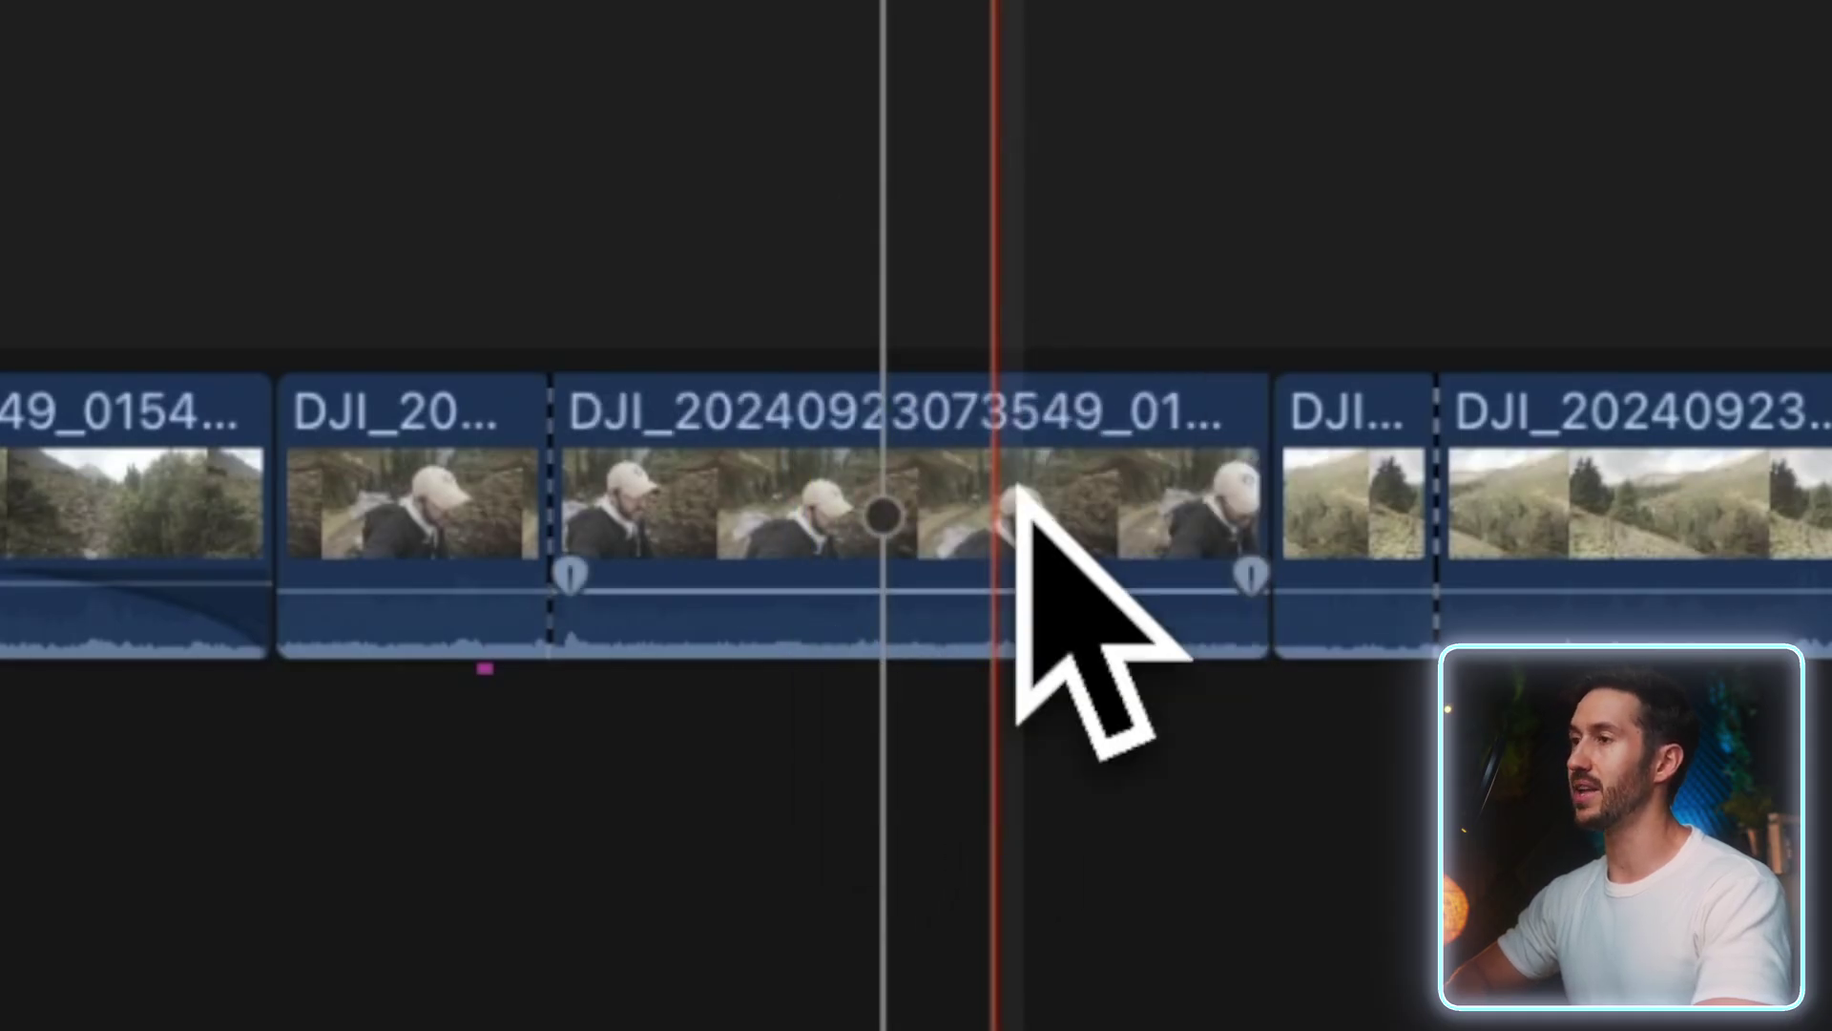
click(584, 505)
key(Delete)
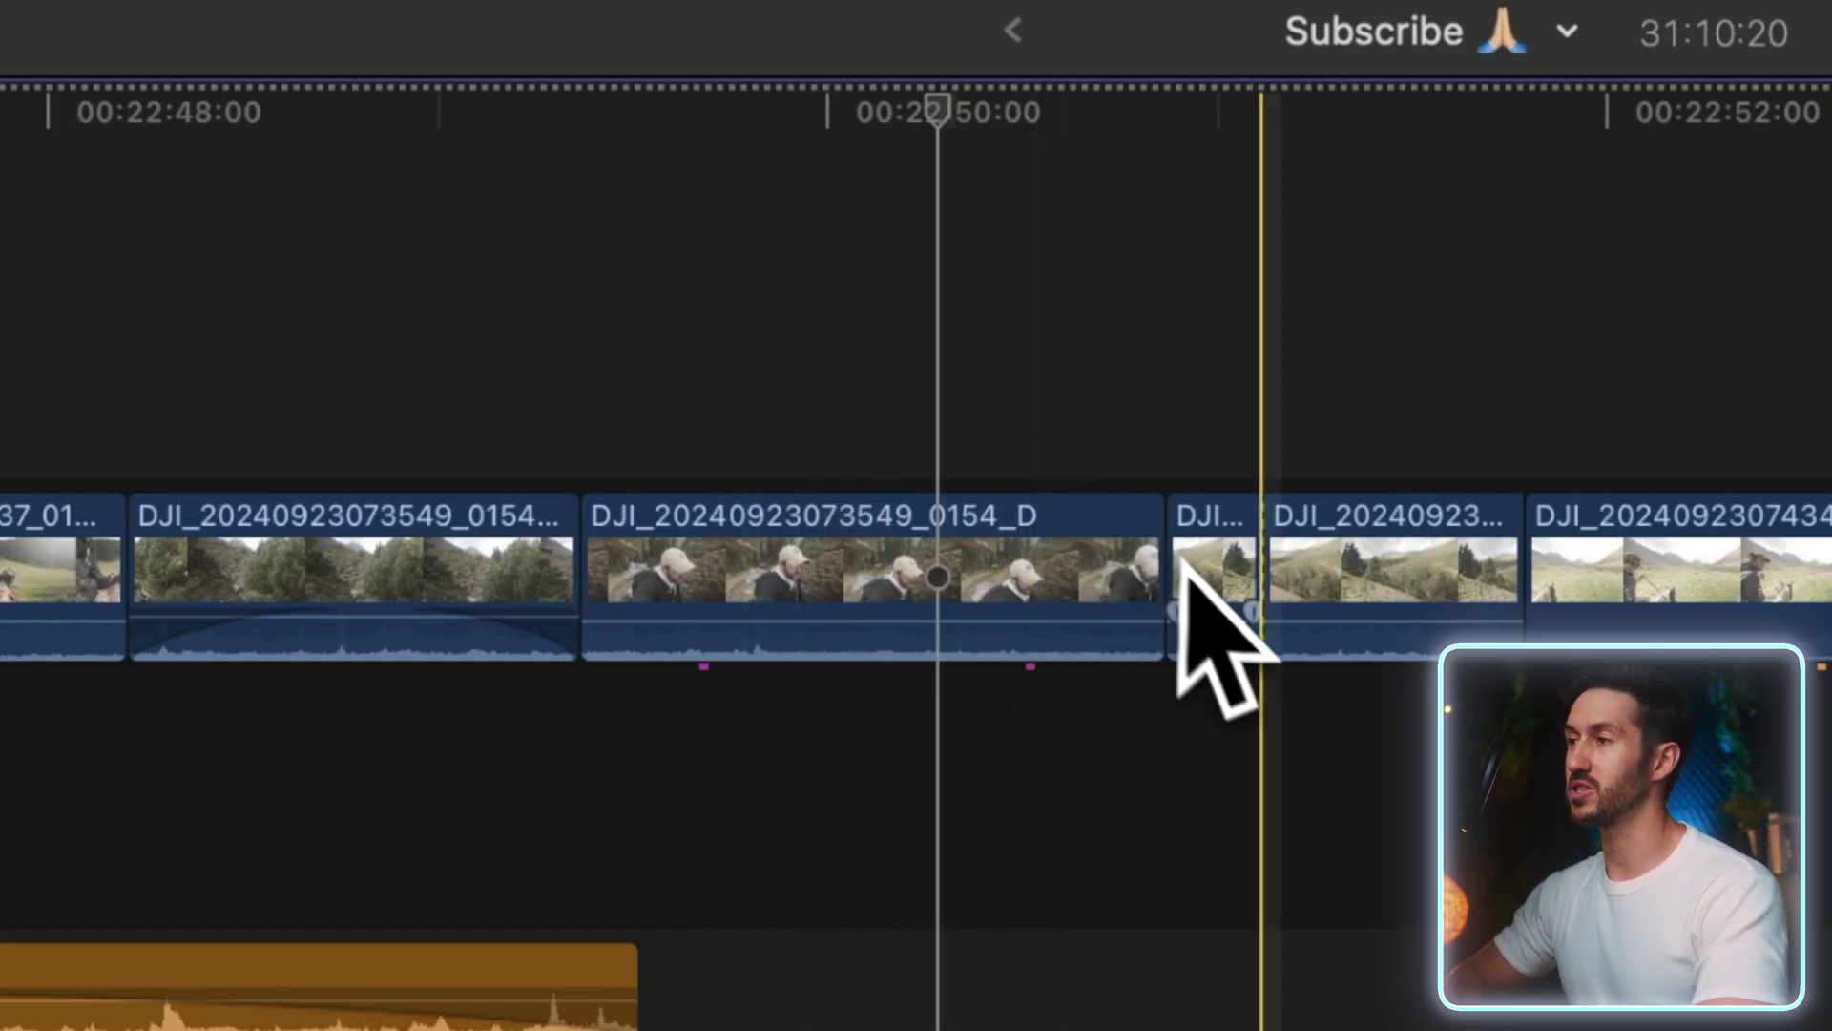
Delete the through edit joining the two landscape clip pieces into one
click(1212, 577)
click(1336, 582)
click(1264, 573)
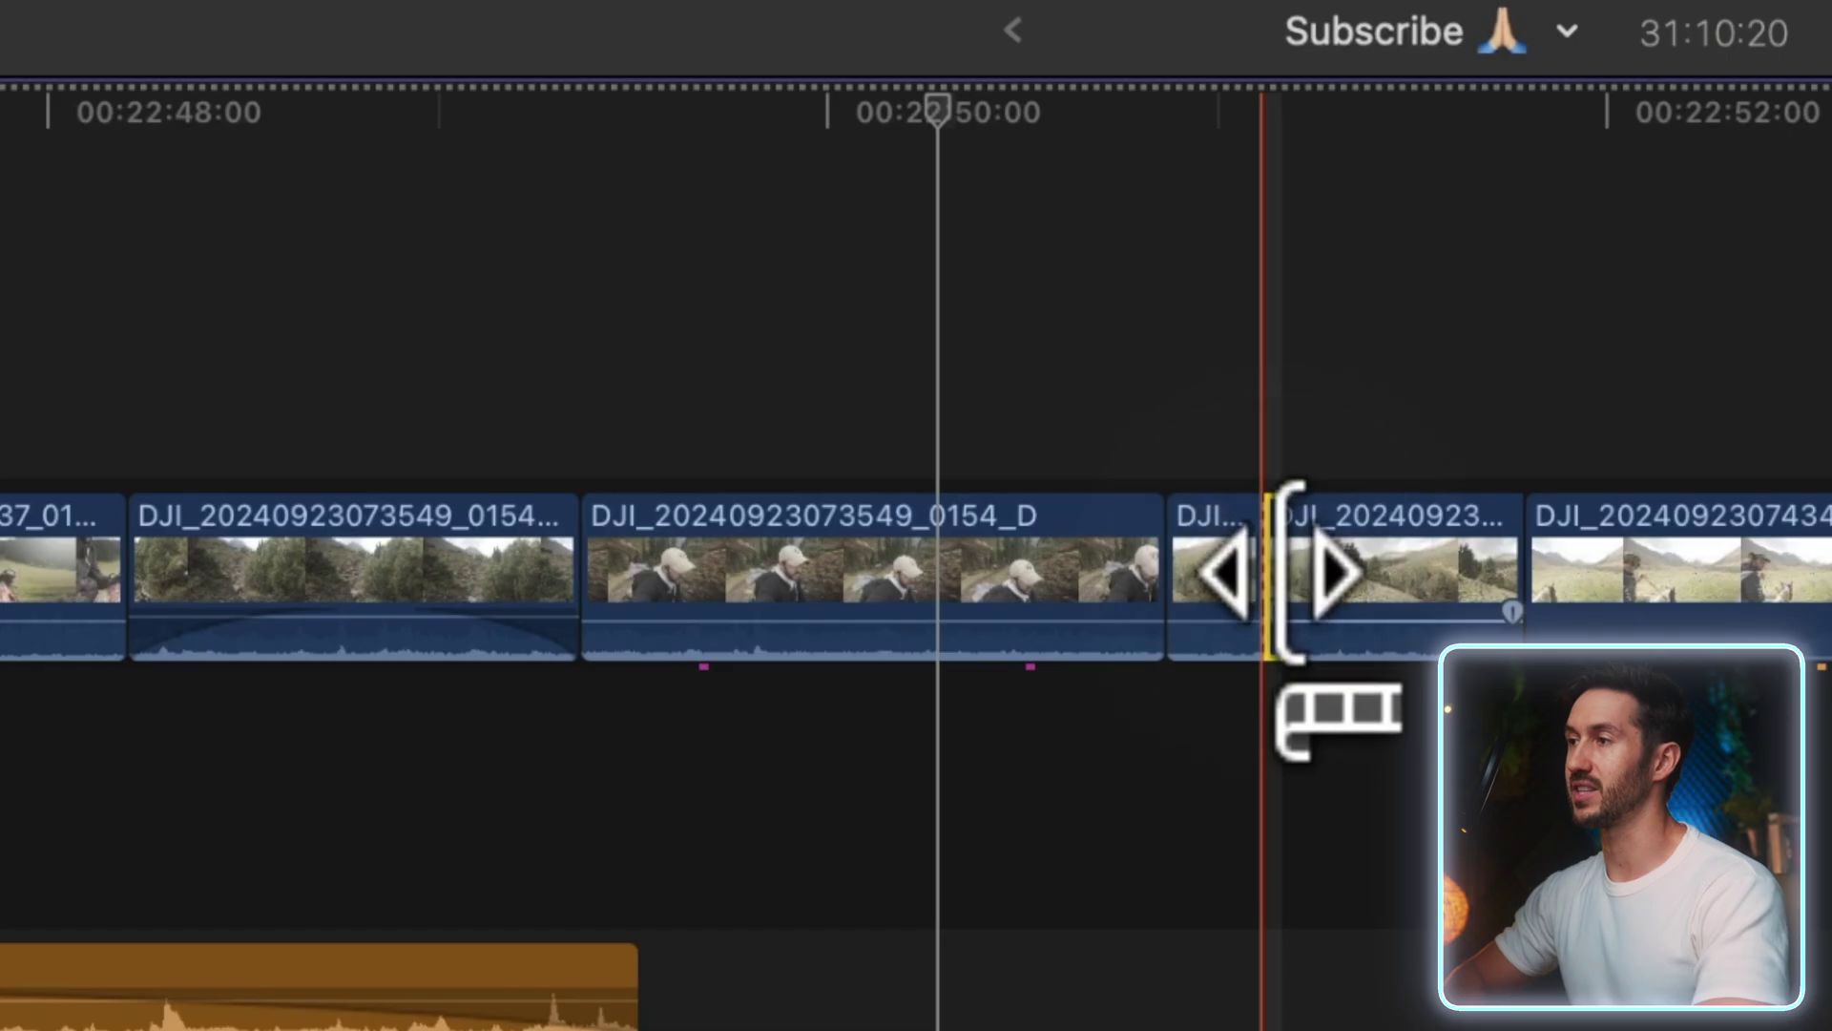
key(Delete)
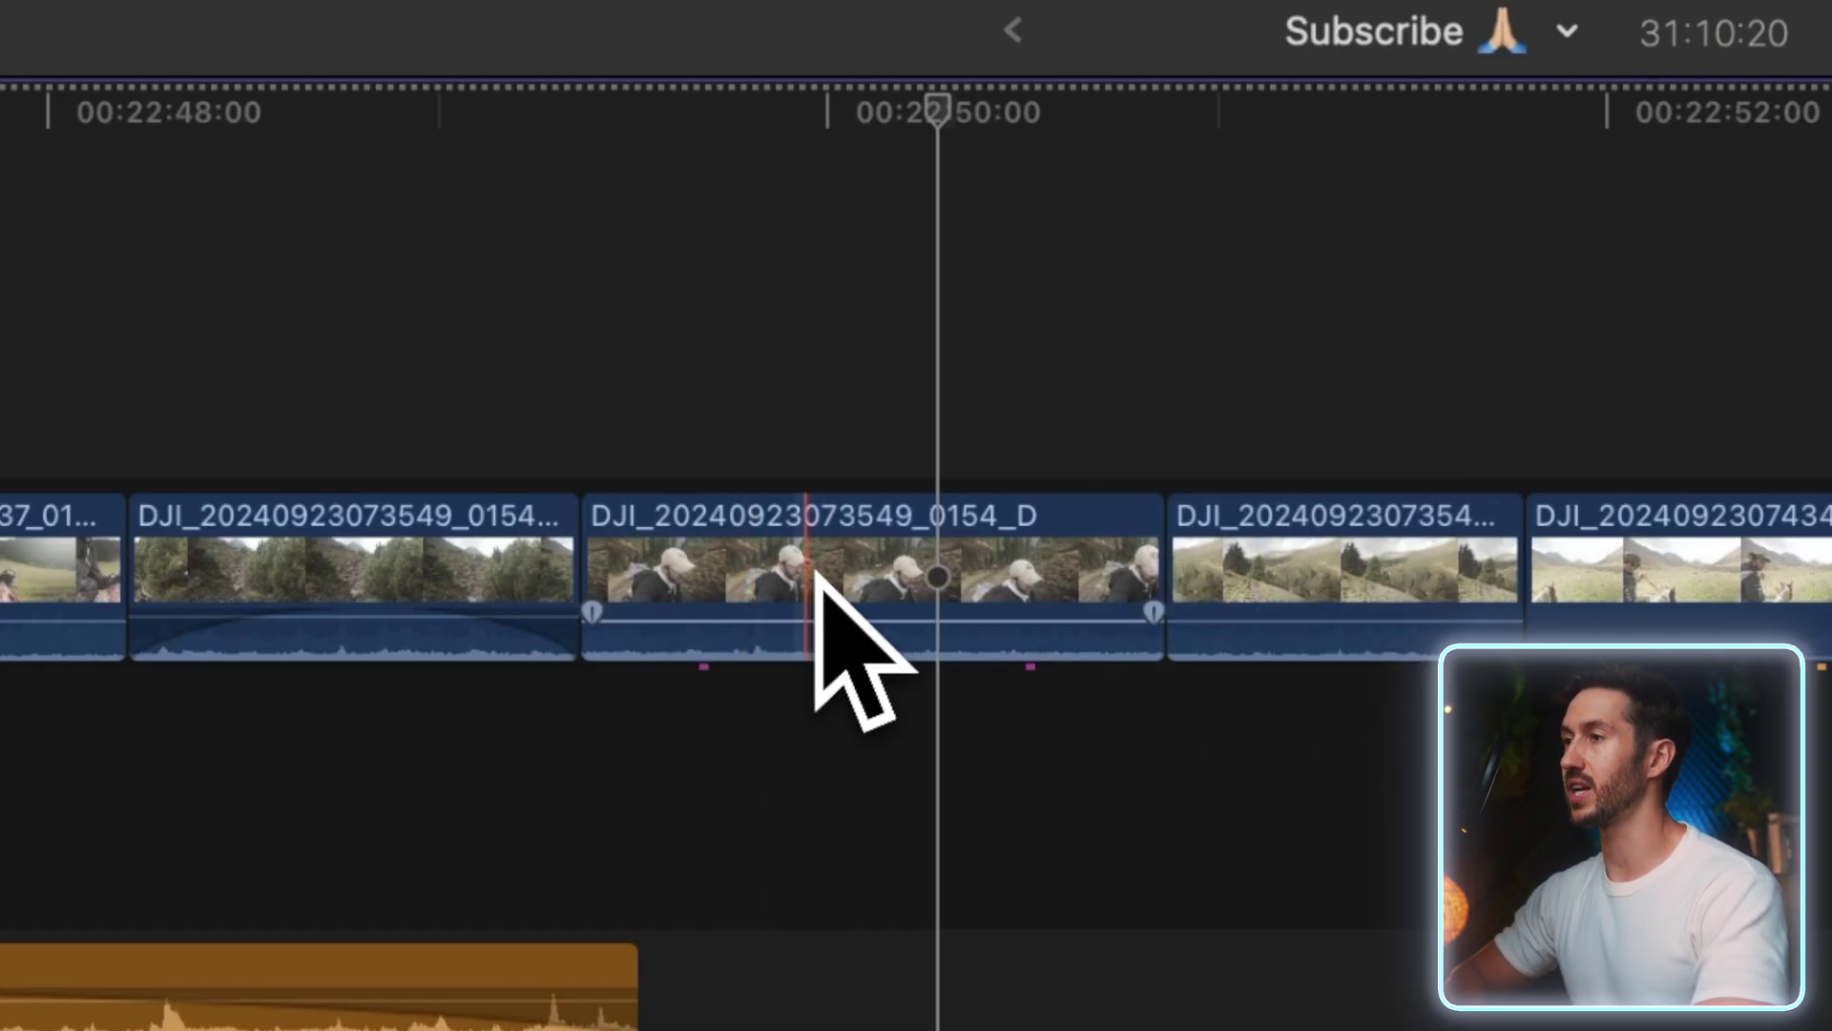
Blade 0154_D into three pieces and cut the following landscape clip at two points
click(778, 573)
click(988, 573)
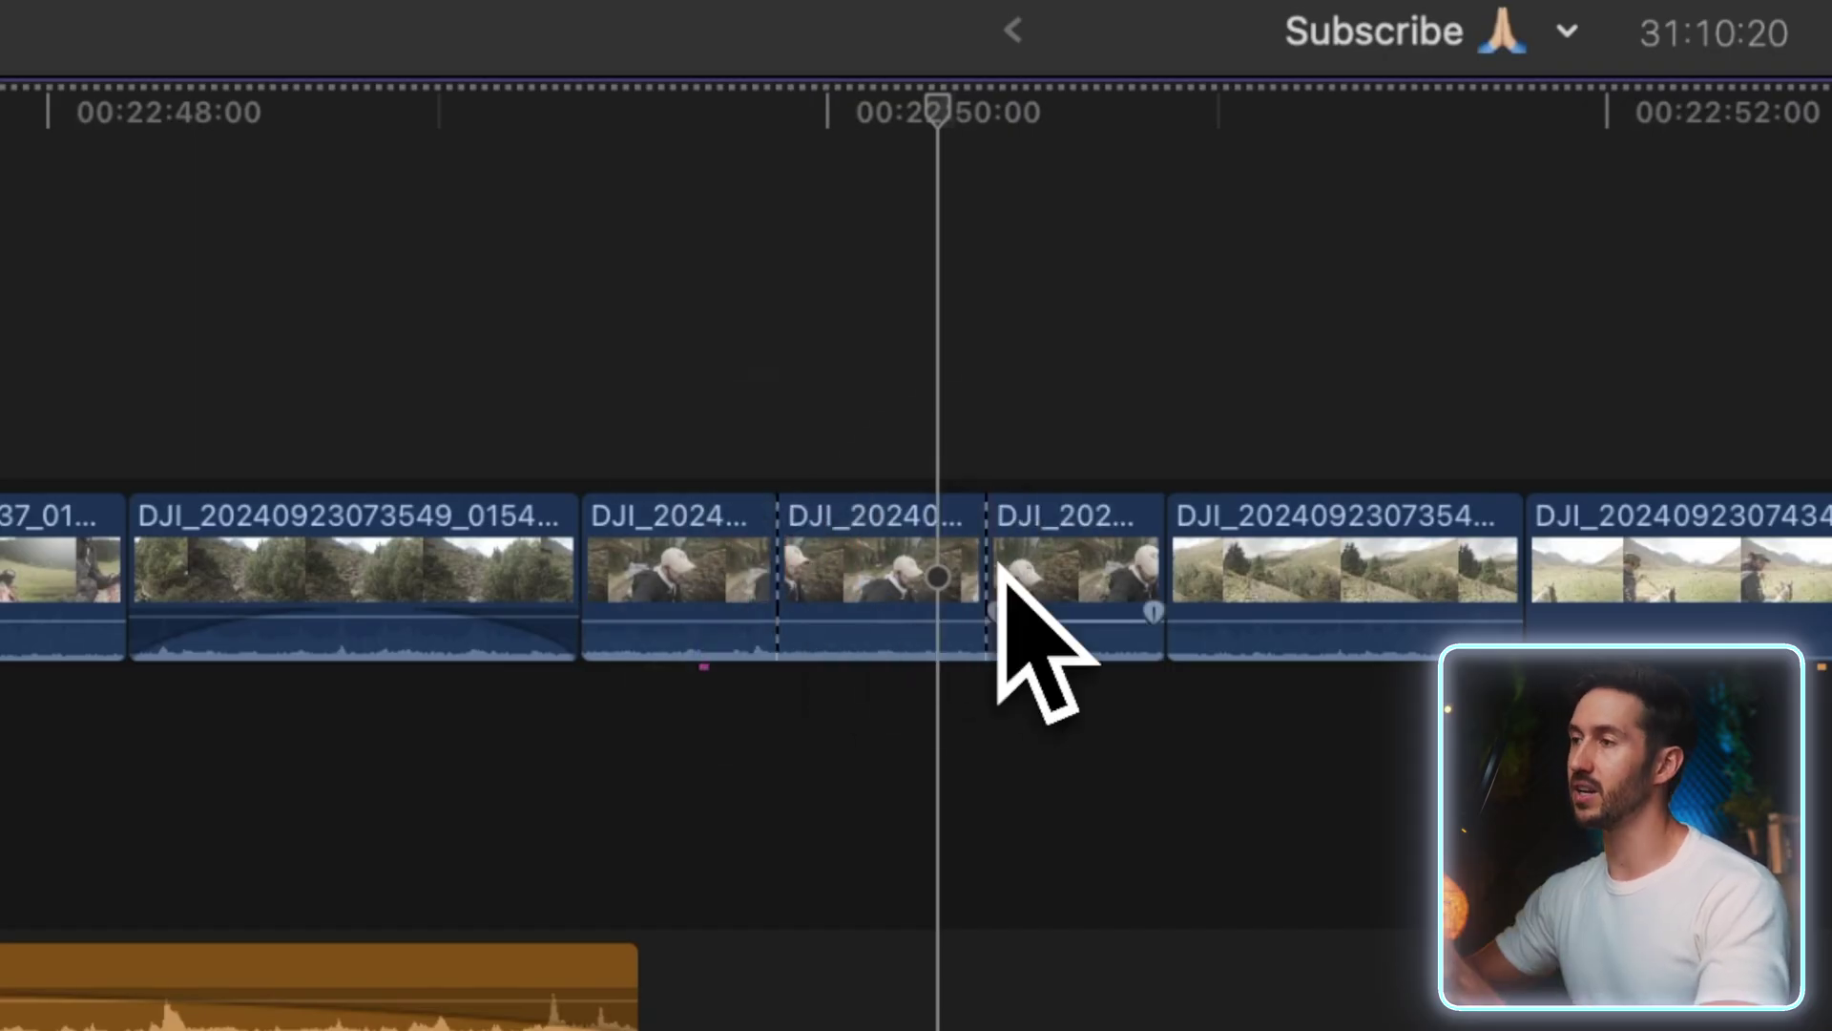
click(859, 572)
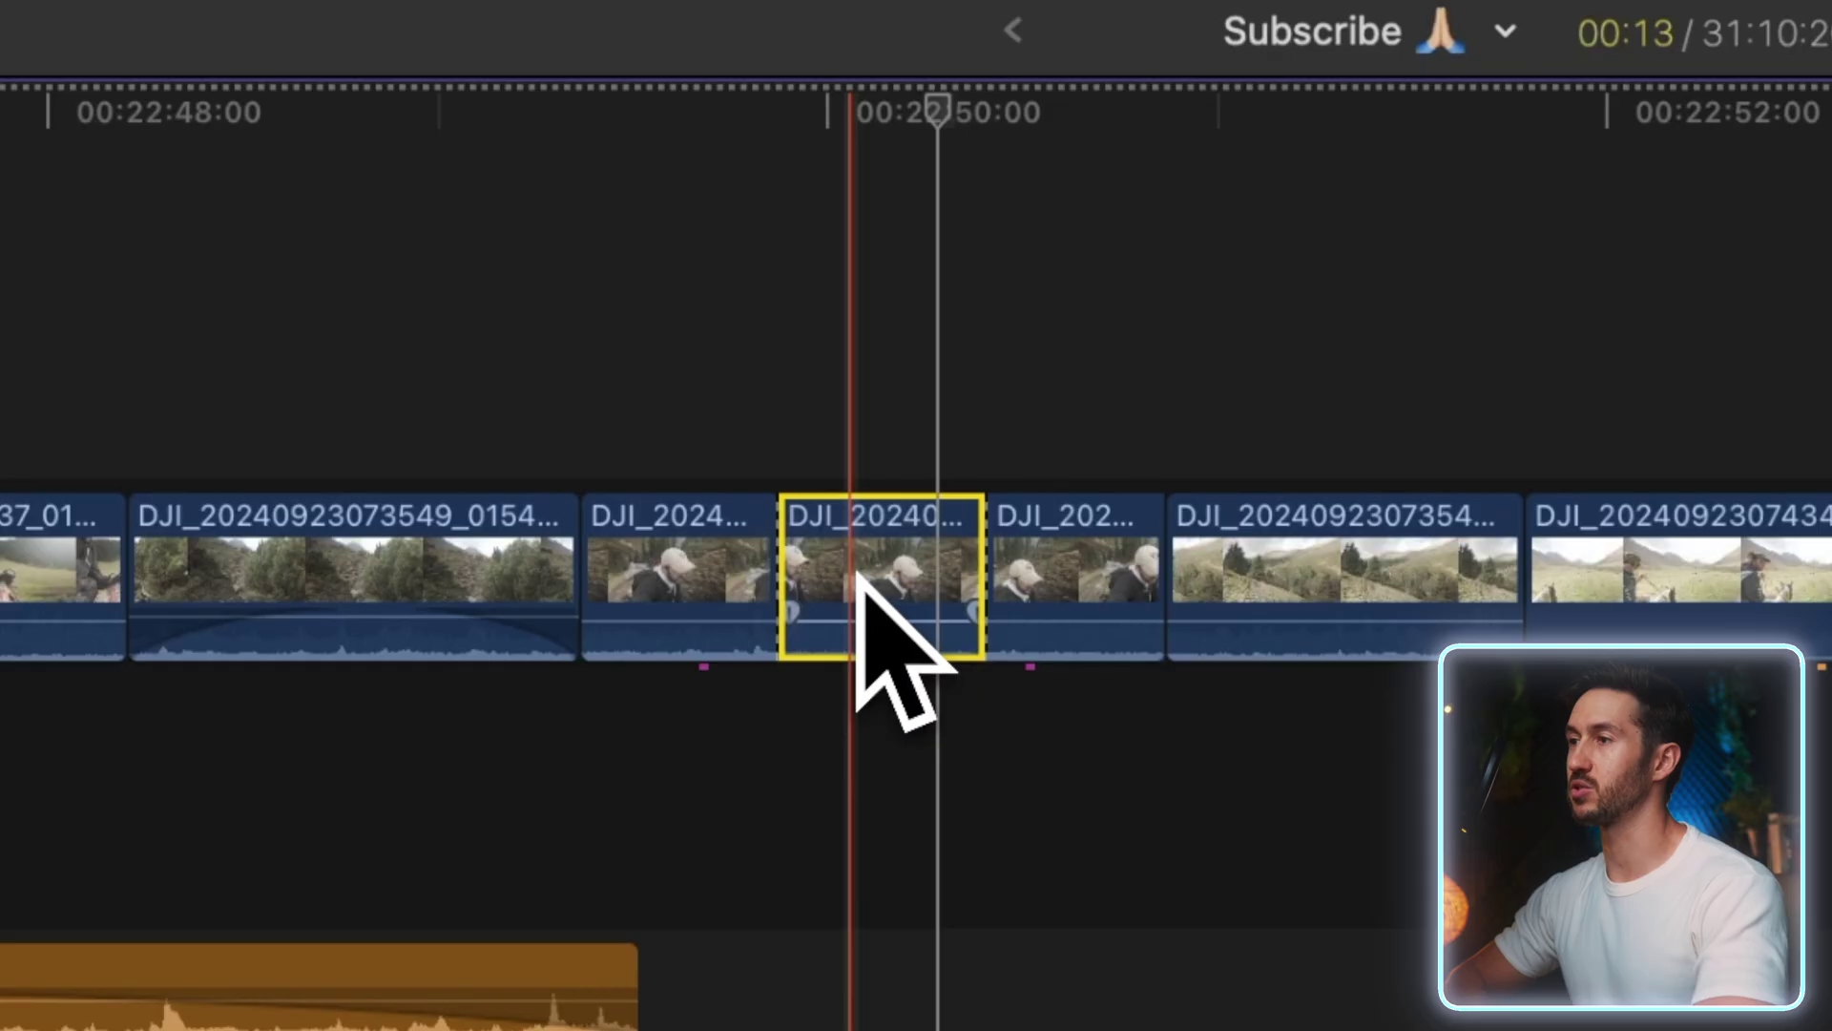
key(b)
click(1264, 572)
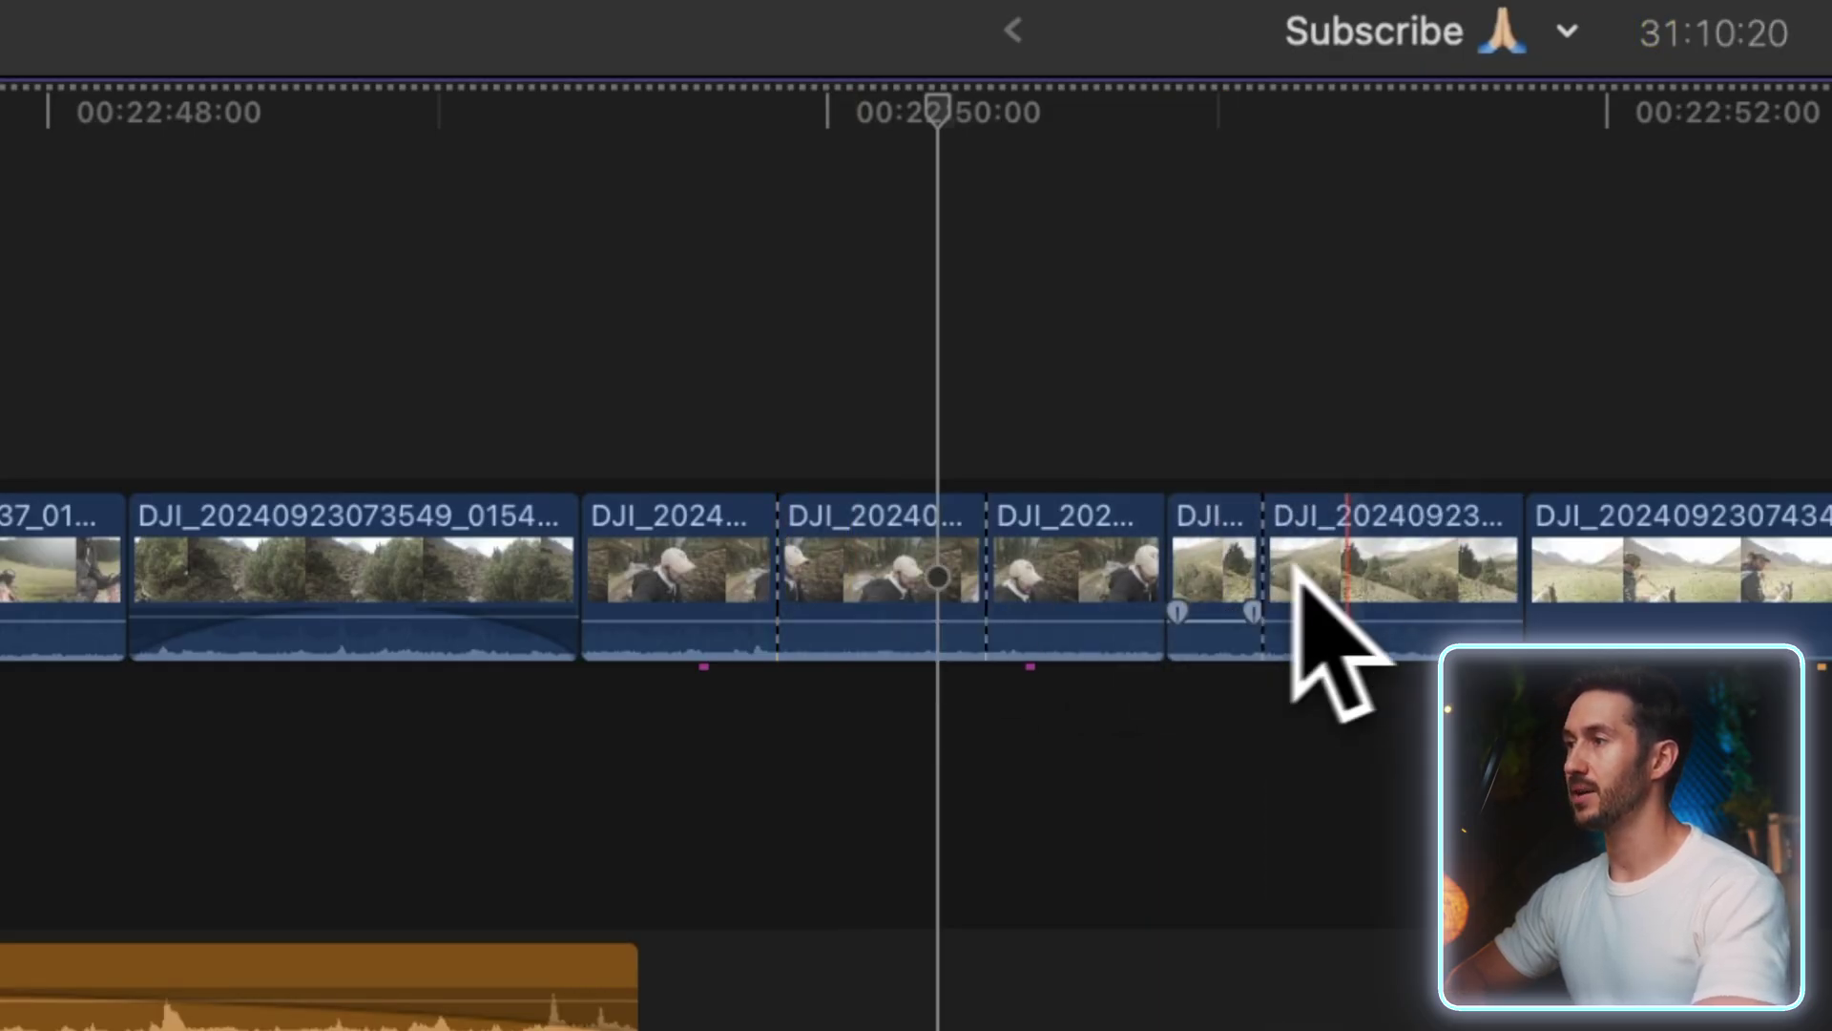
click(1398, 572)
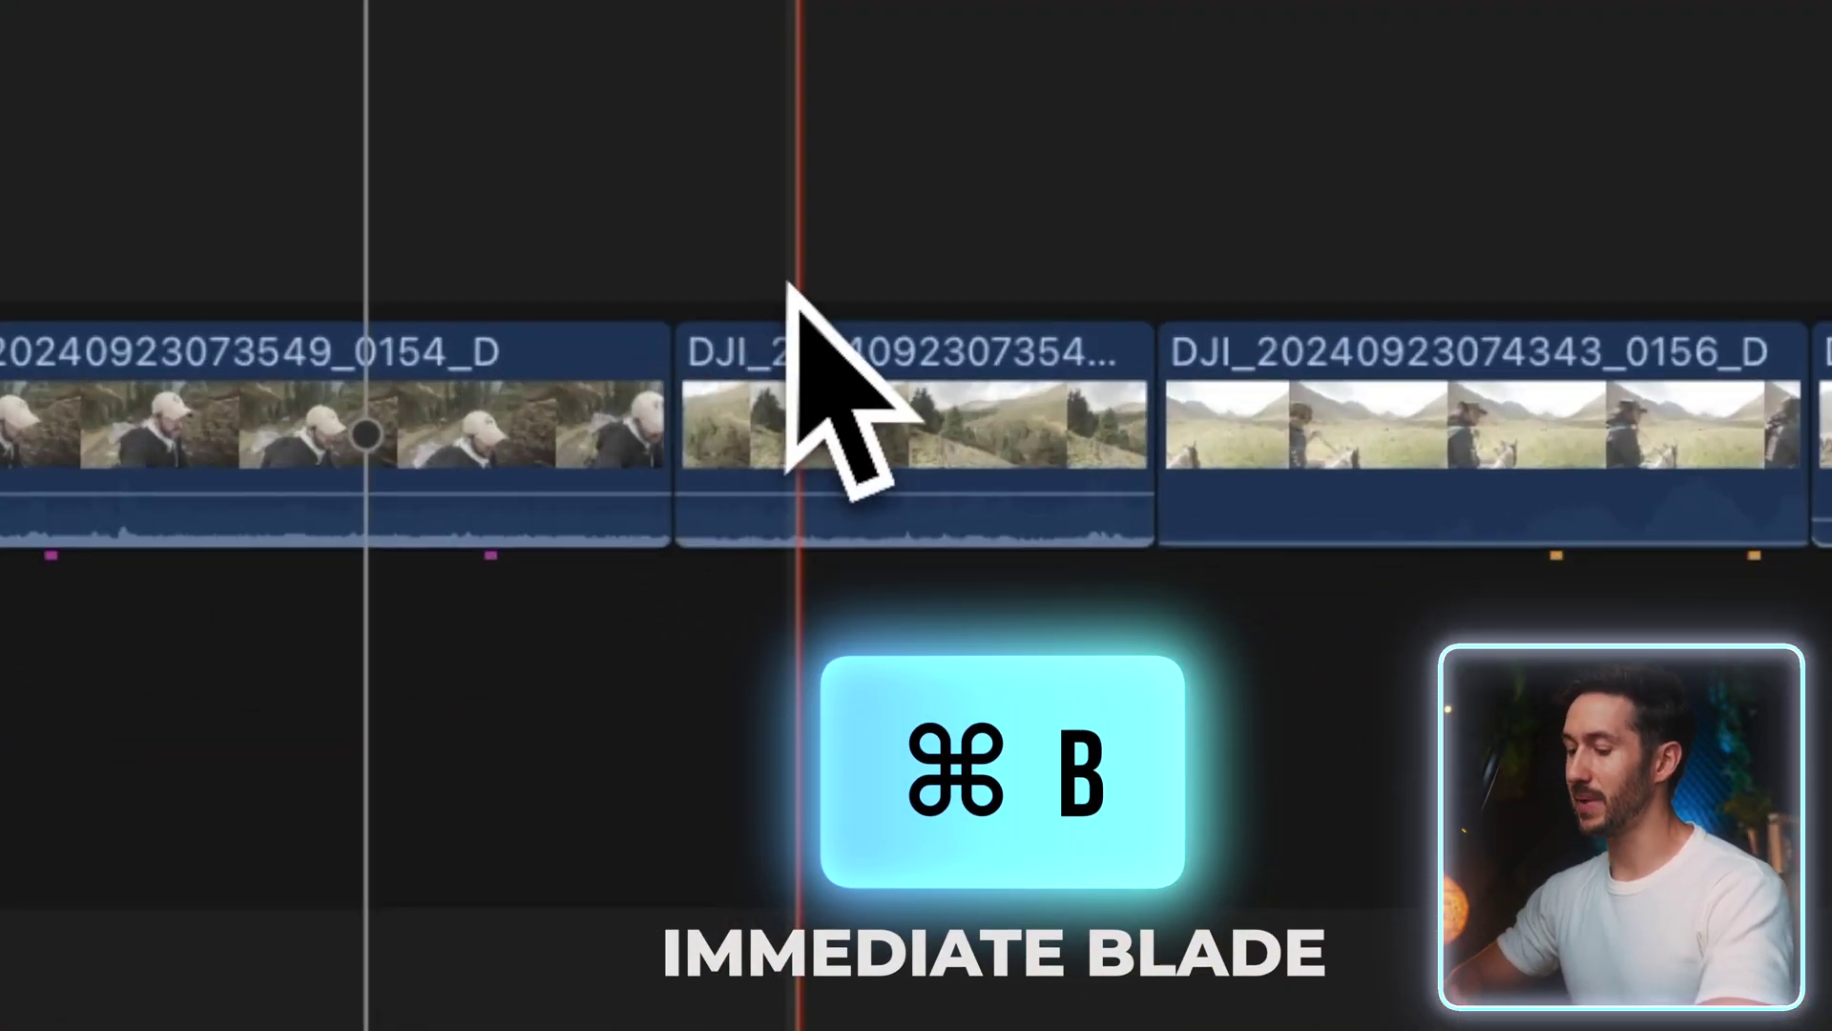
Split clips three times at the playhead and skimmer with Cmd+B, then undo those cuts
key(super+b)
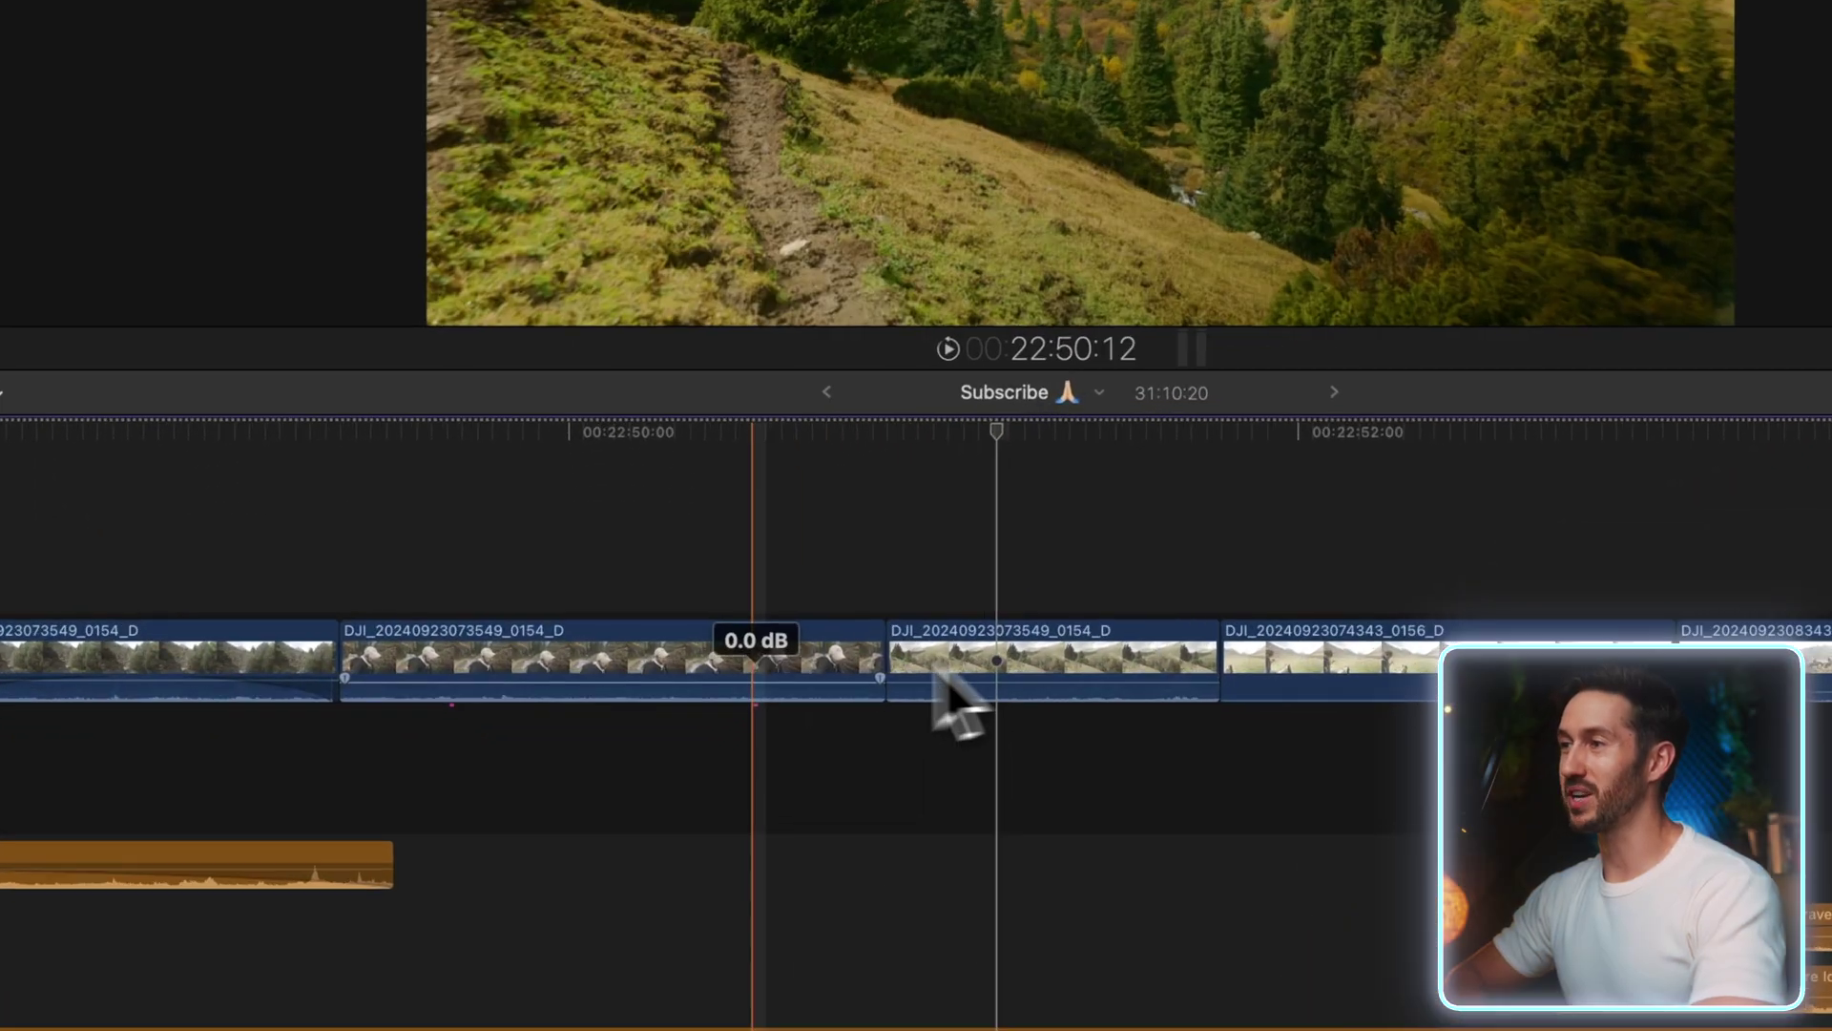
key(super+b)
key(super+b)
key(super+b)
key(super+b)
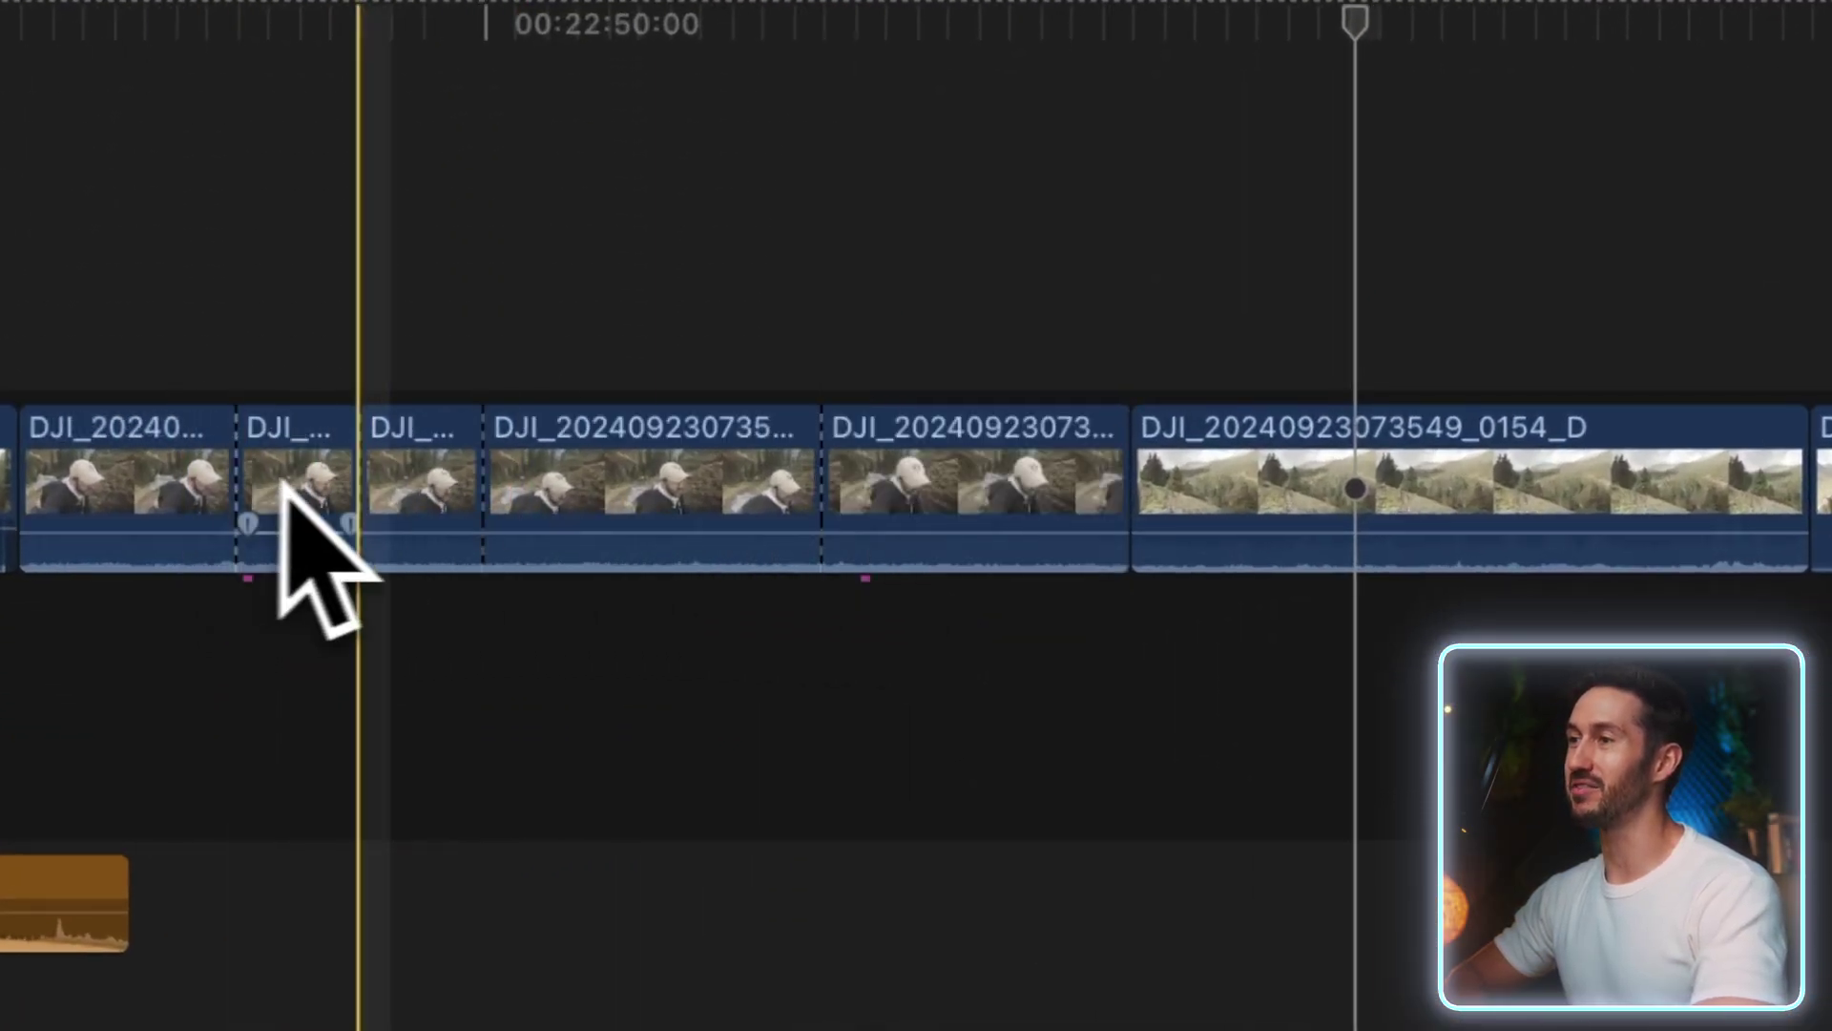
key(super+b)
key(super+b)
key(super+b)
key(super+b)
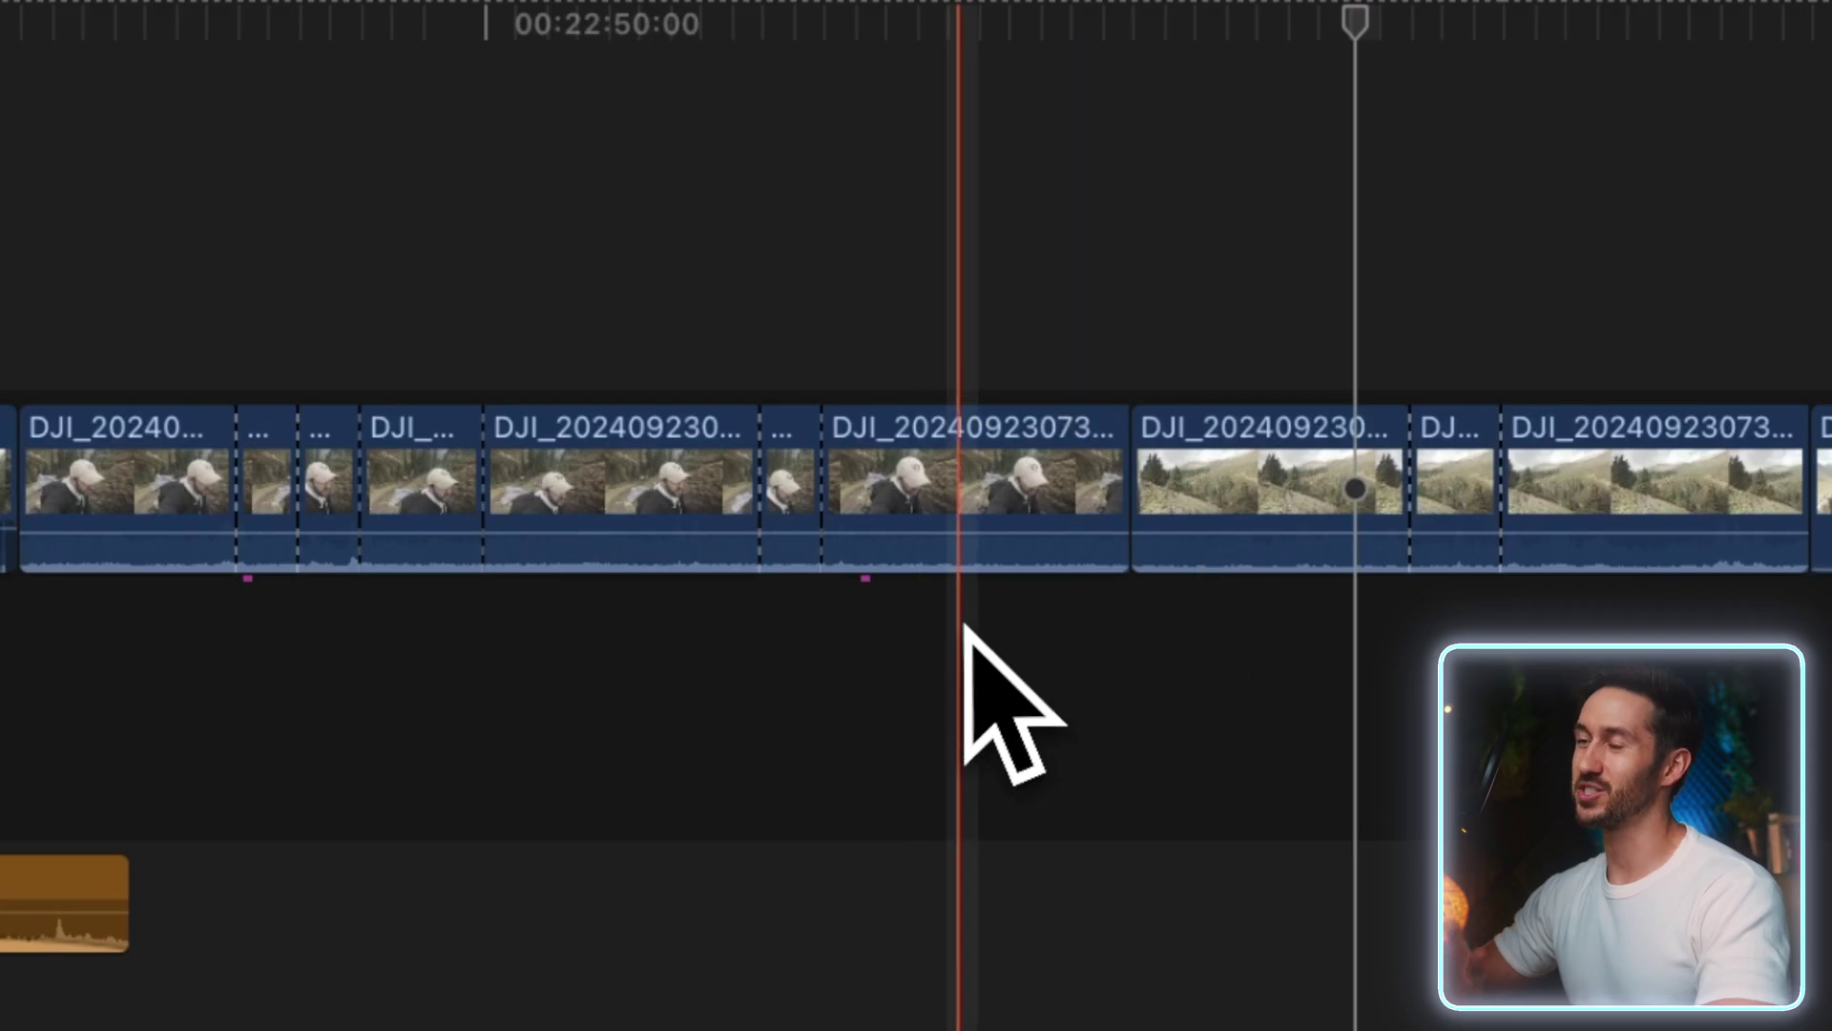
key(super+z)
key(super+z)
key(super+z)
key(super+z)
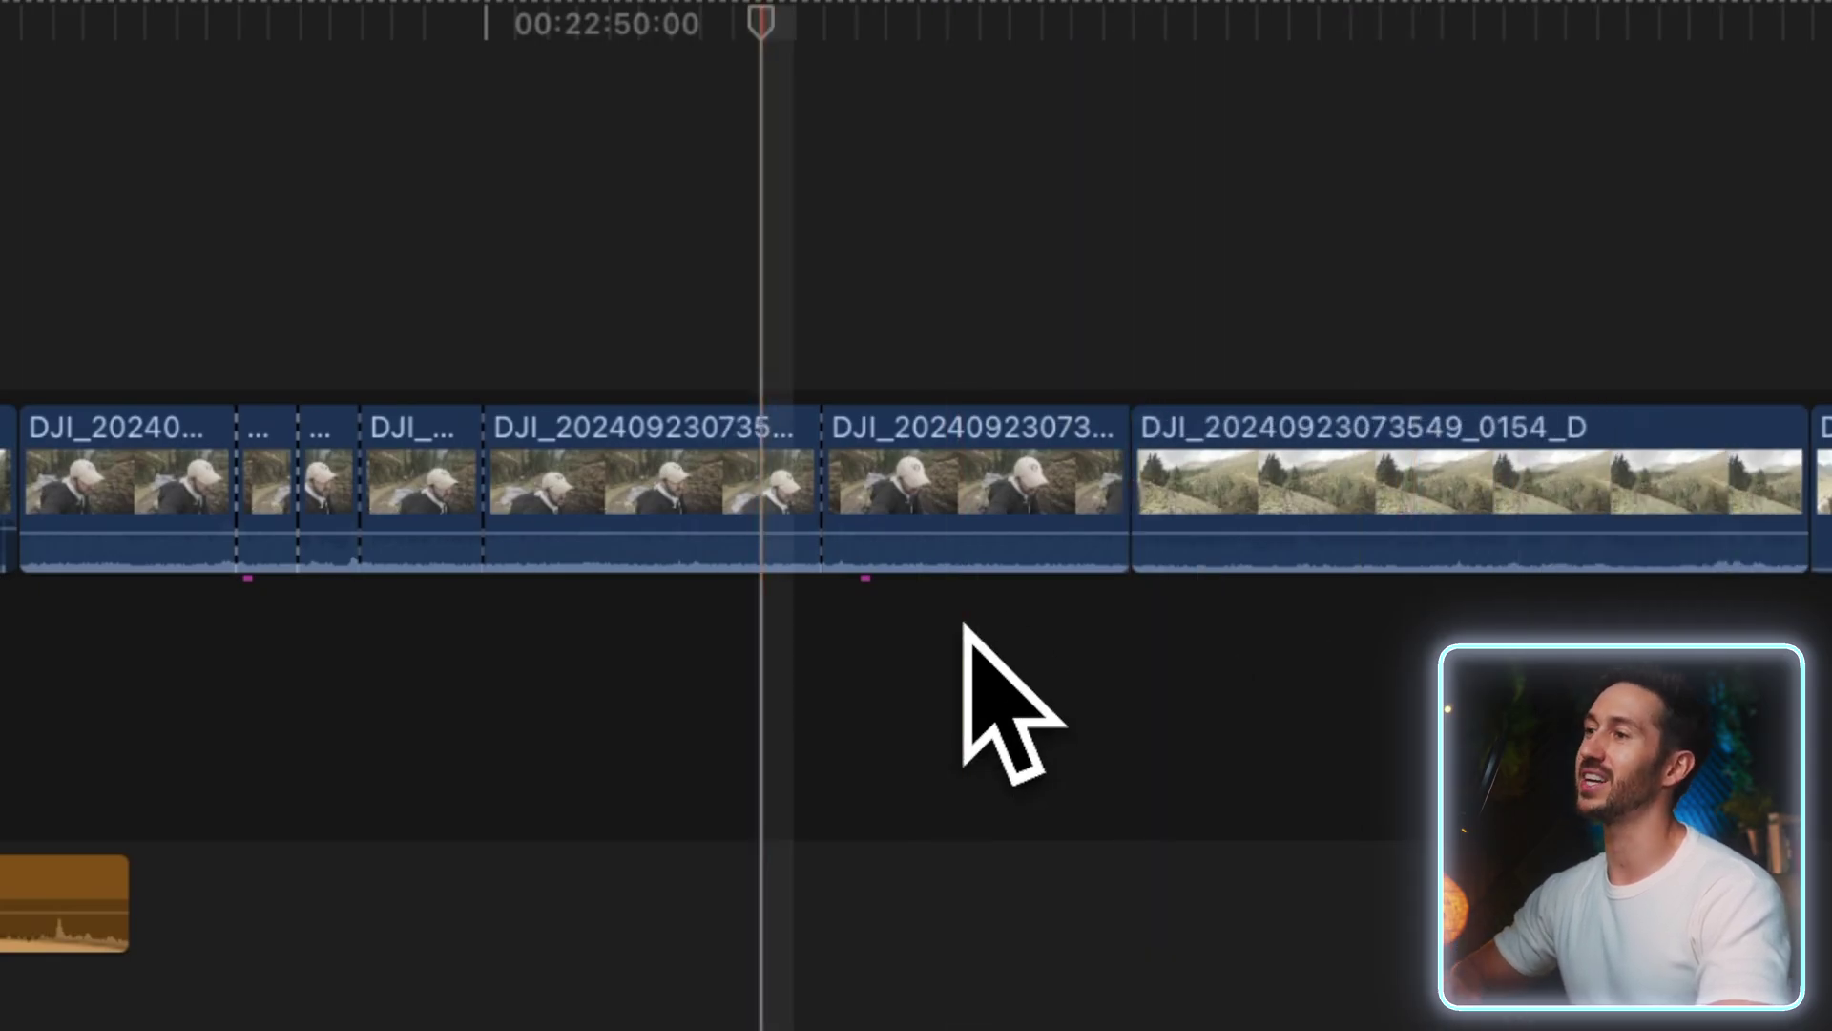
key(super+z)
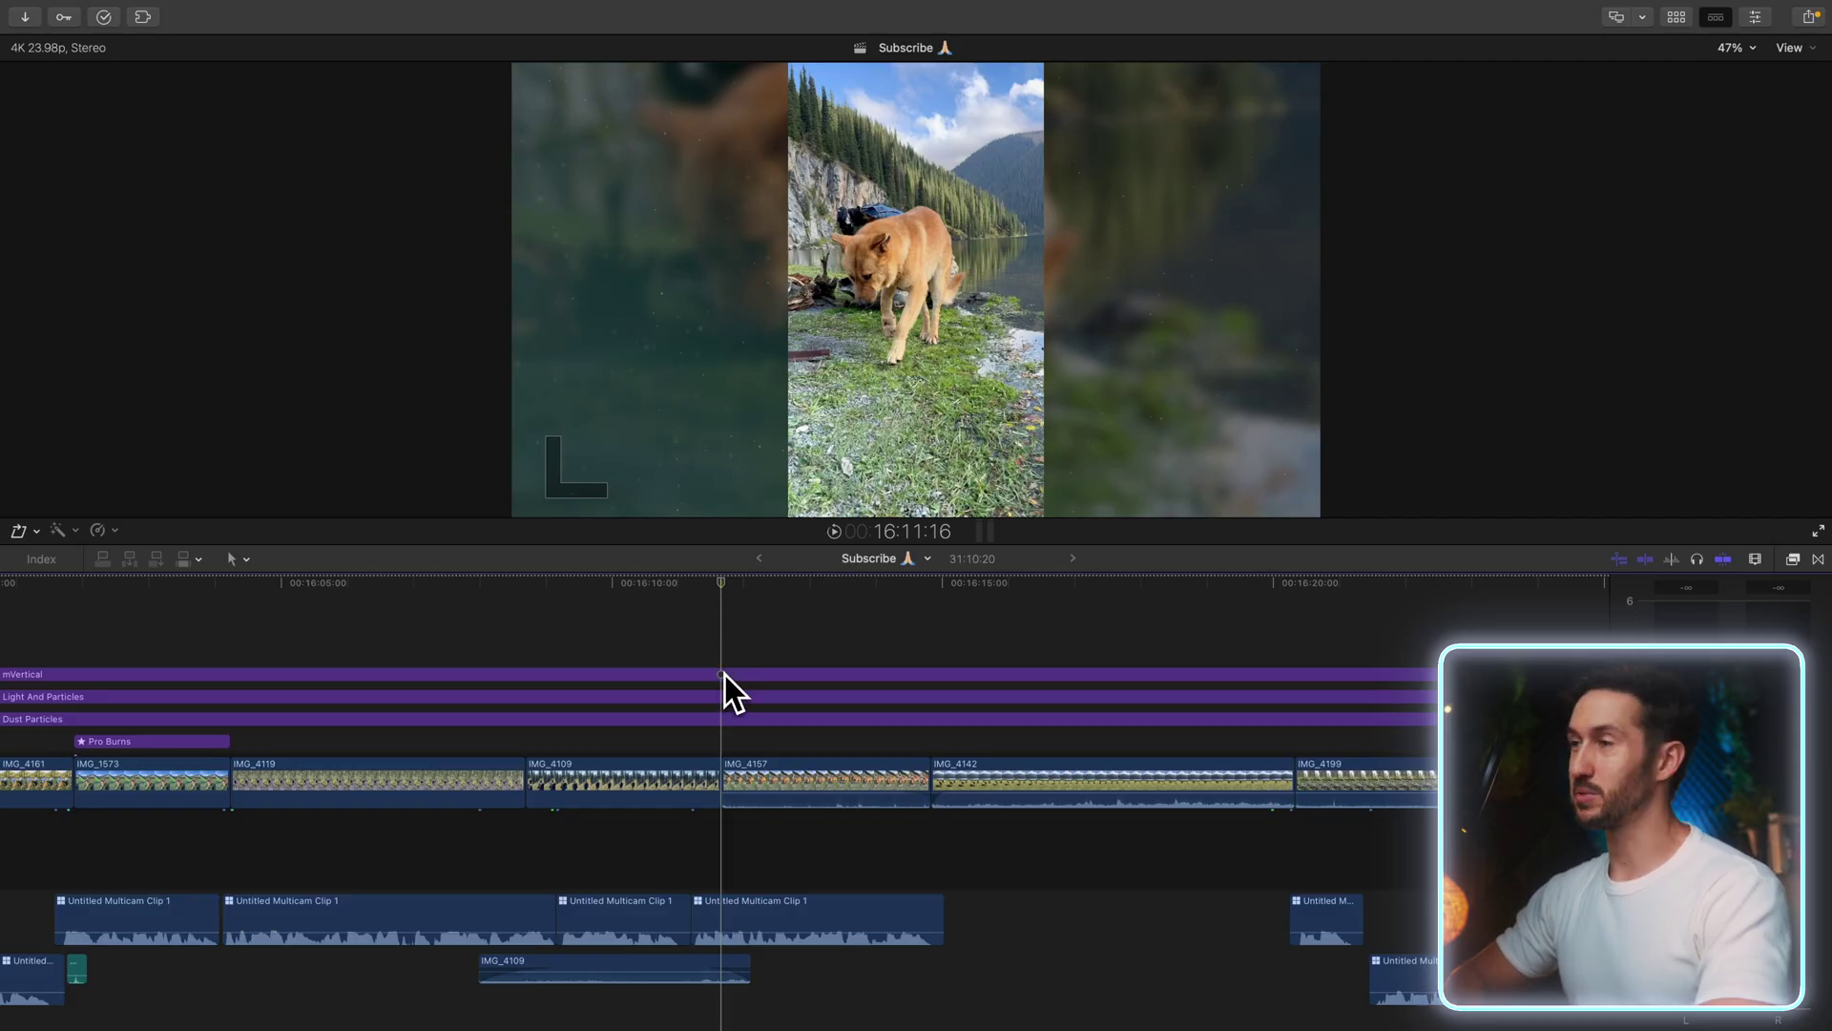
Split the mVertical, Light And Particles and third purple connected clips individually at the playhead
click(725, 672)
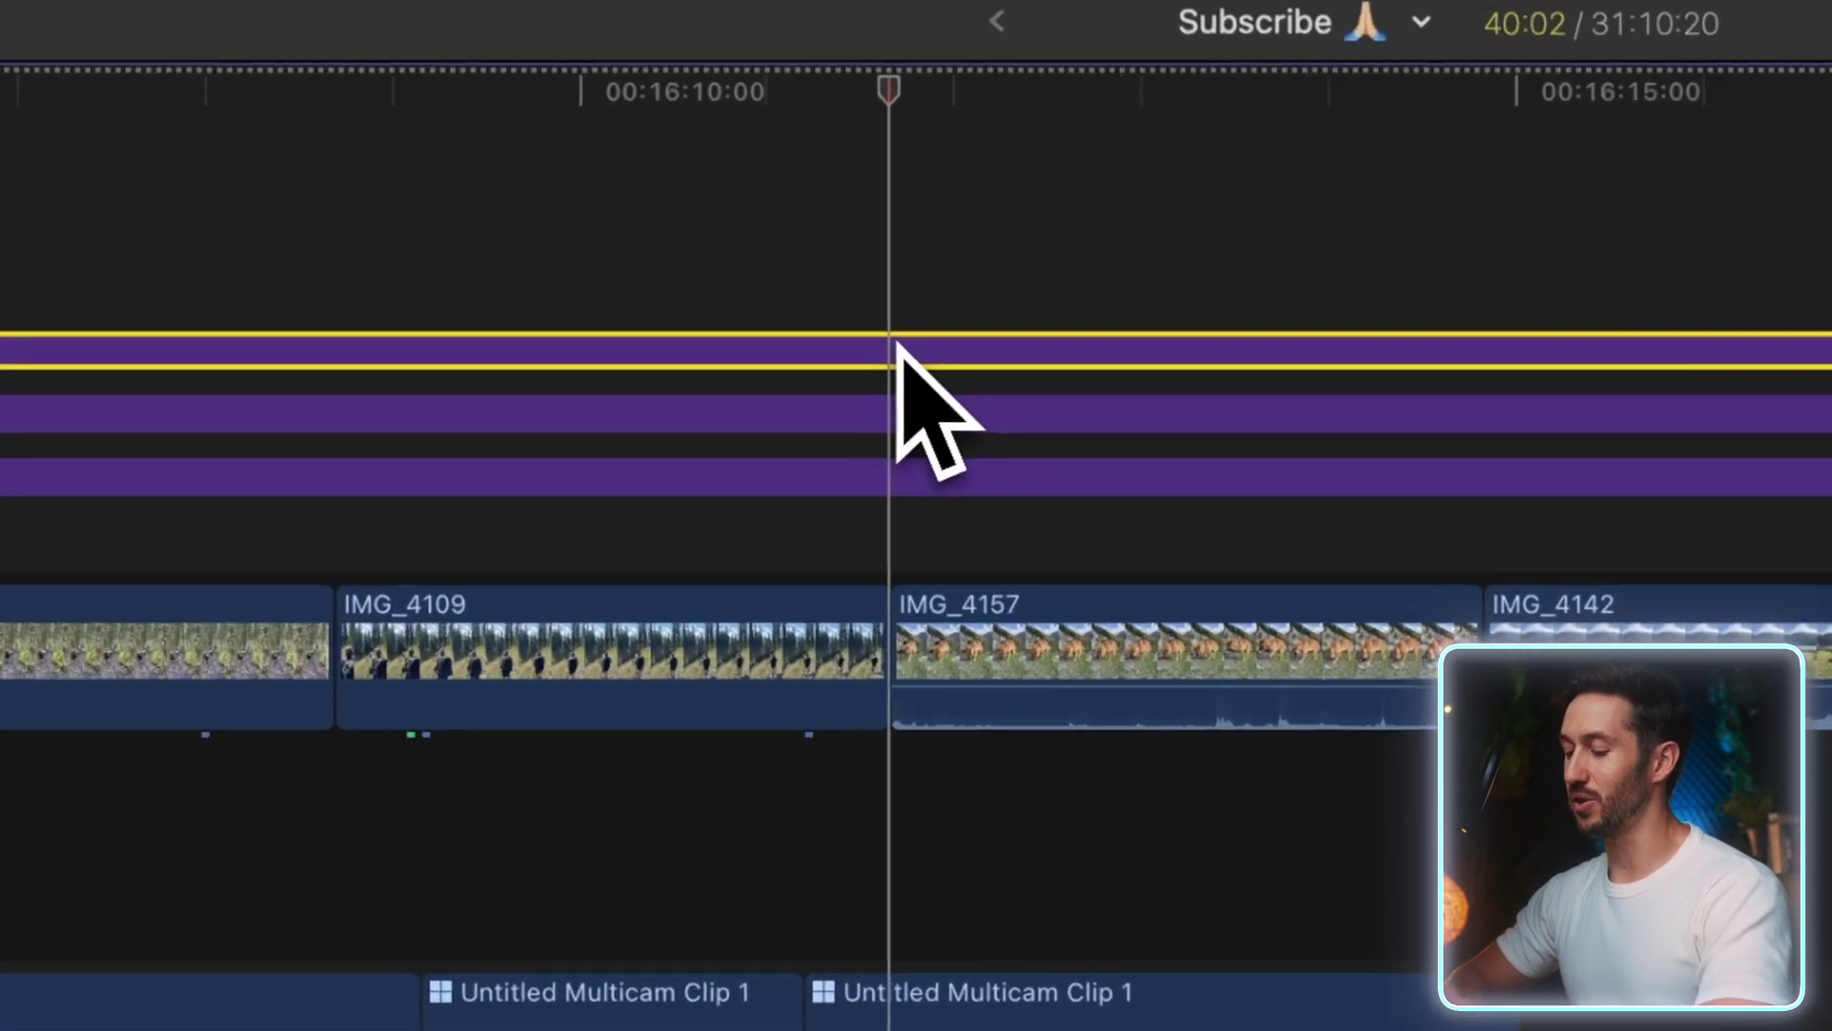
key(super+b)
click(896, 405)
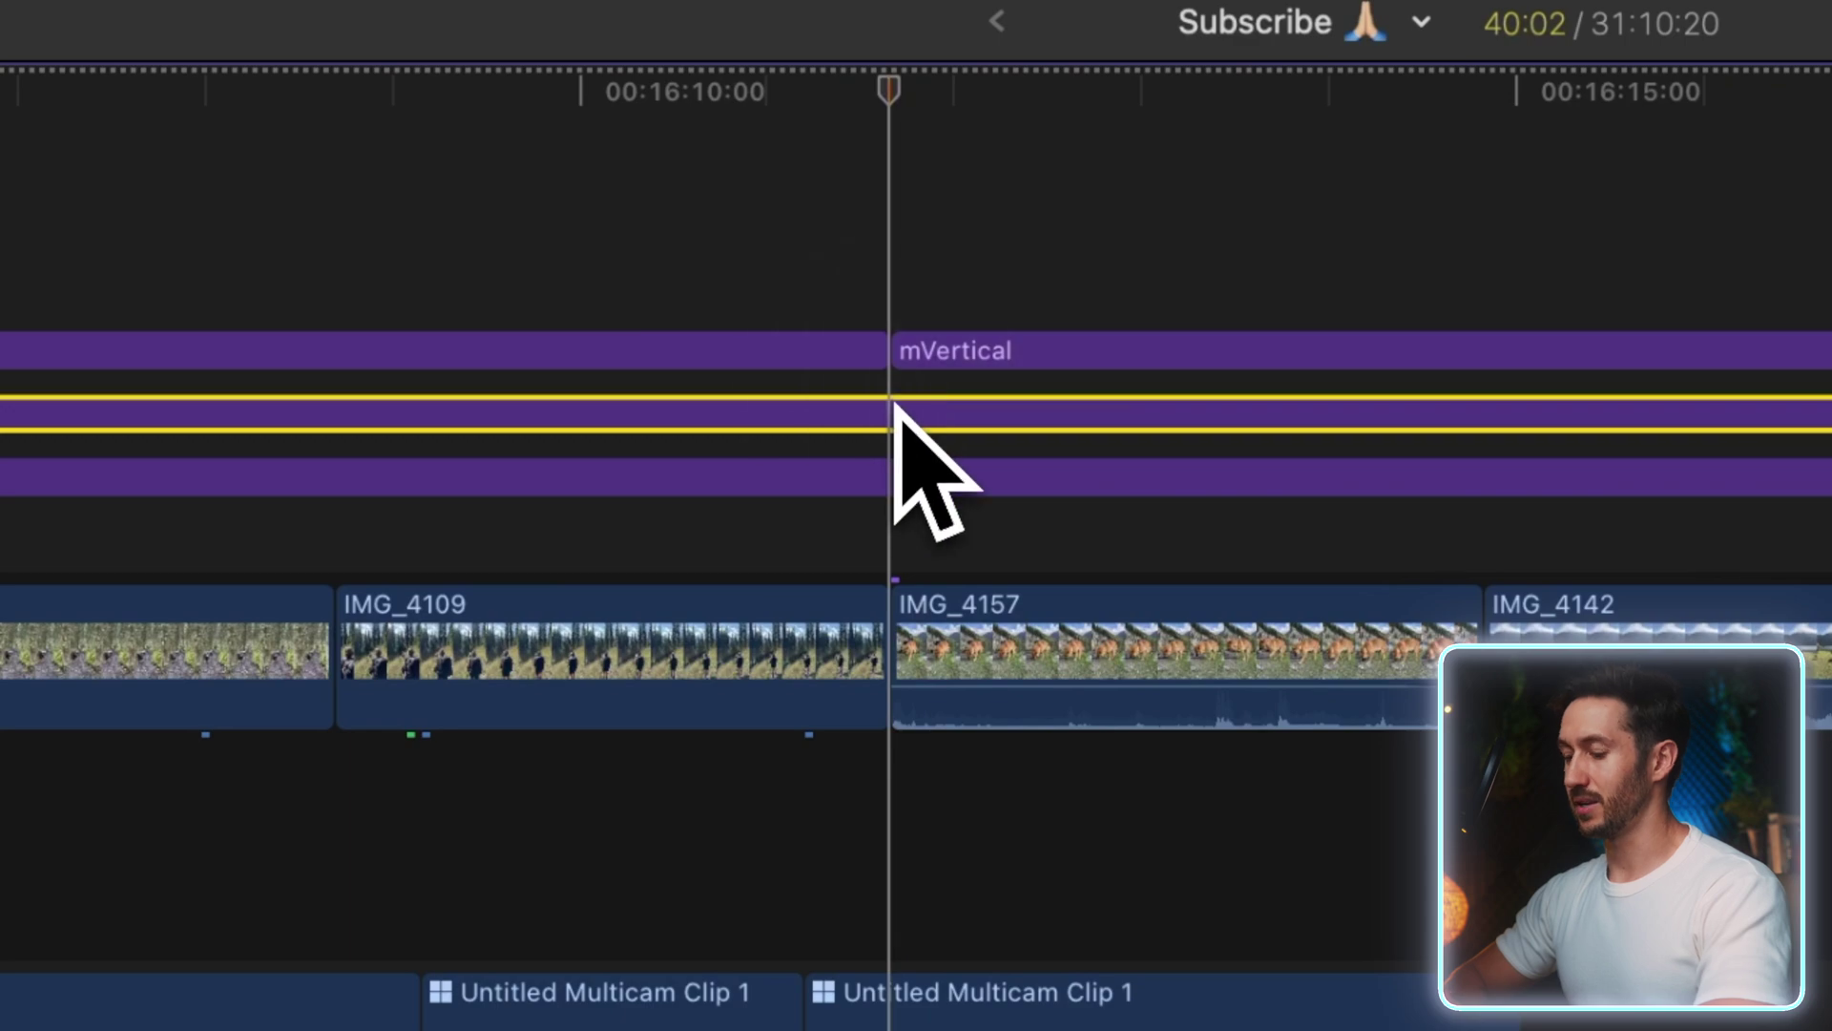
key(super+b)
click(895, 472)
key(super+b)
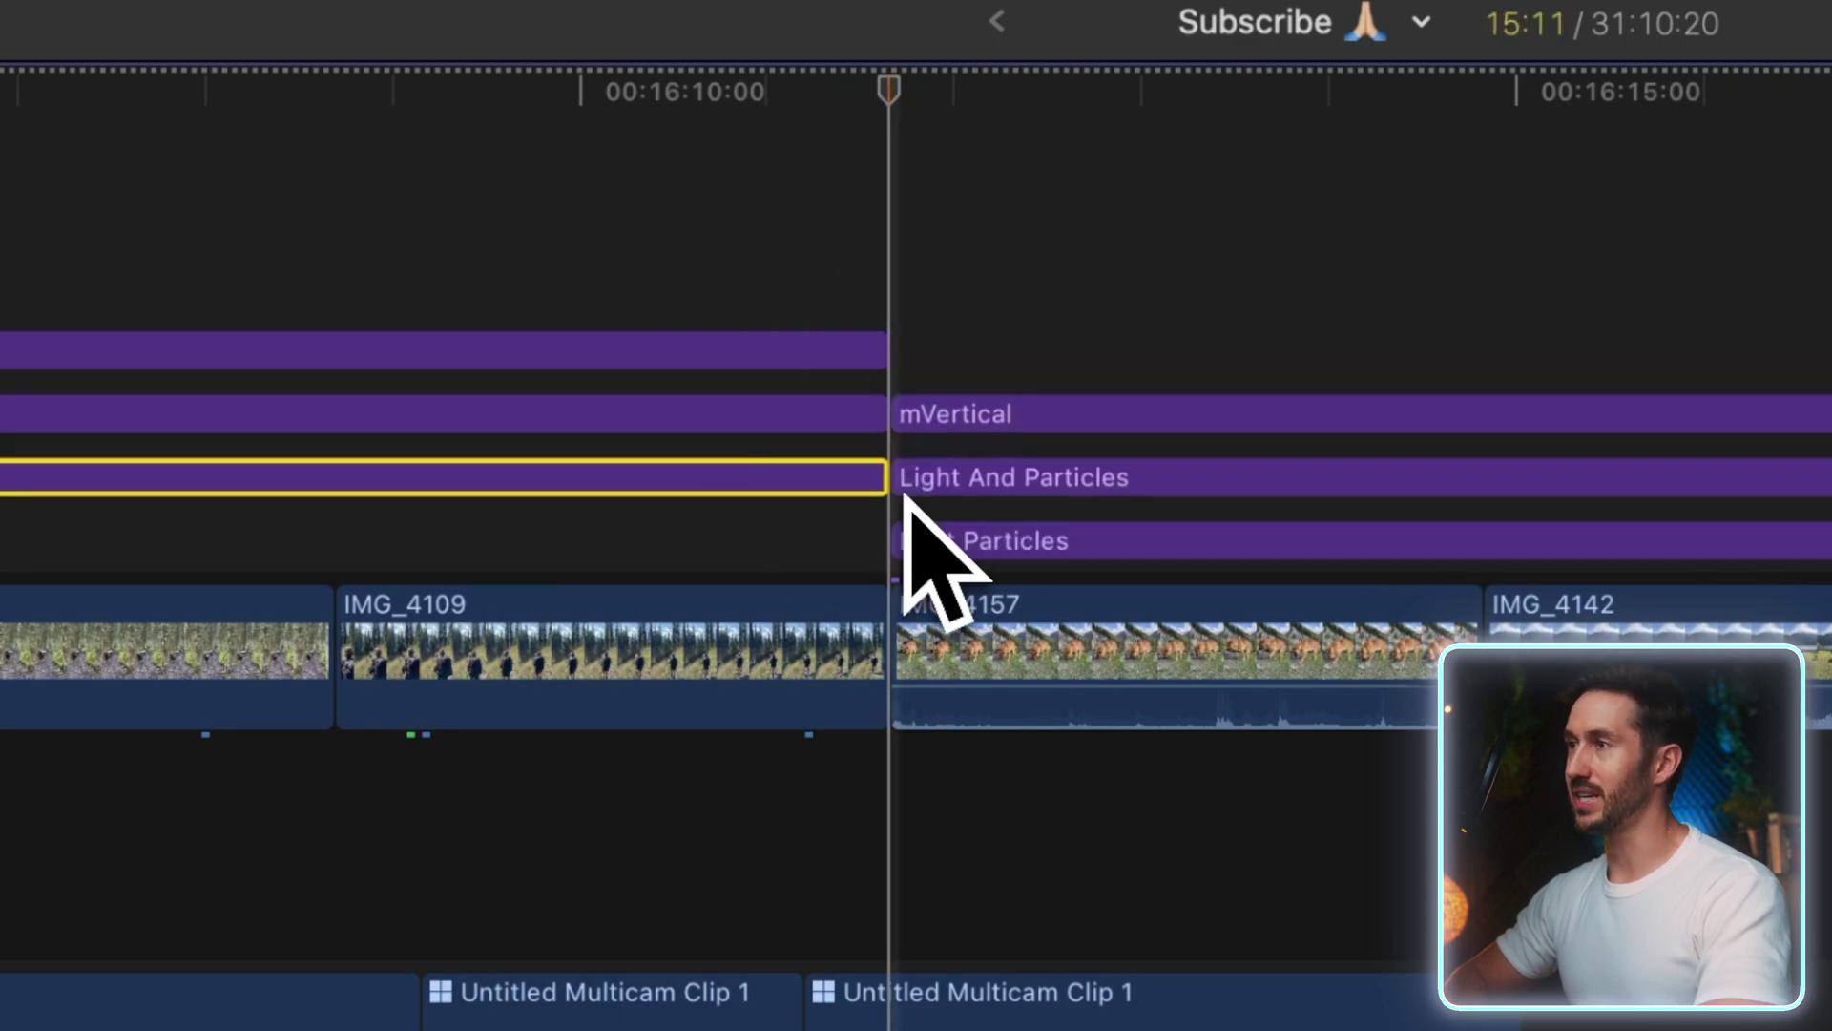
Marquee-select all three purple connected clips and split them together at the playhead
click(949, 376)
drag(1047, 244, 781, 538)
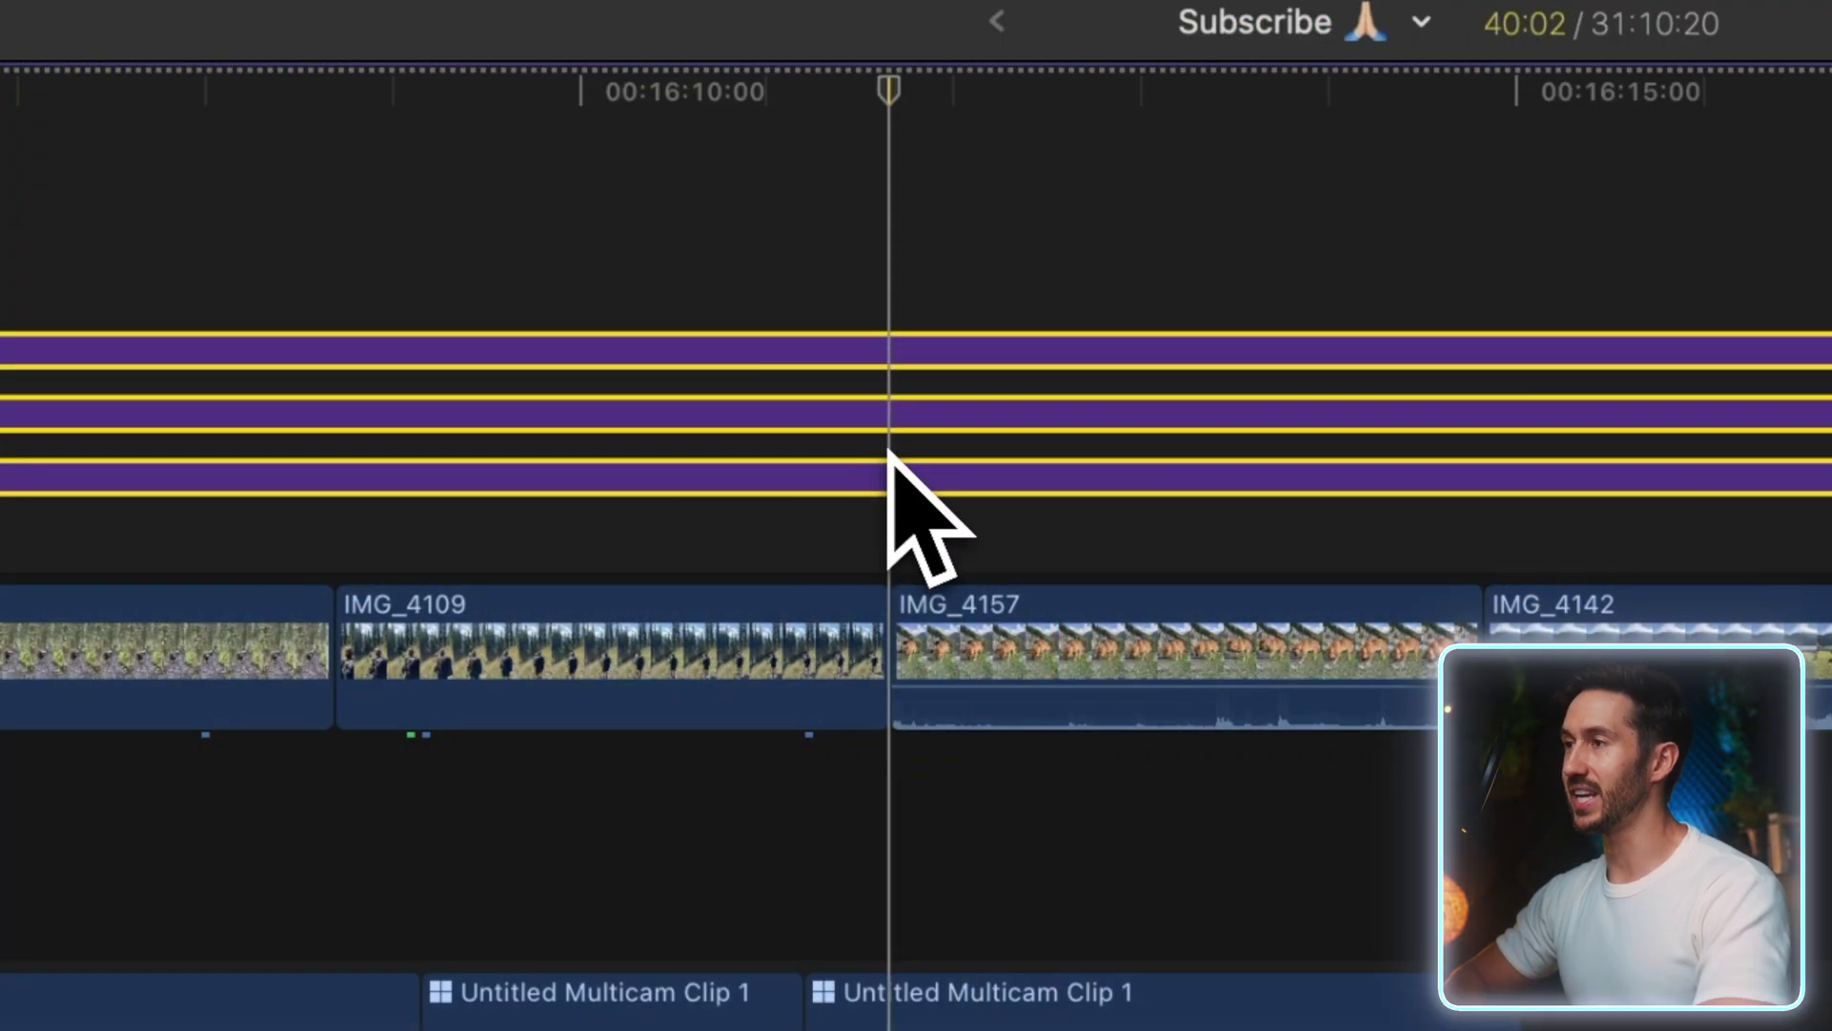
key(super+b)
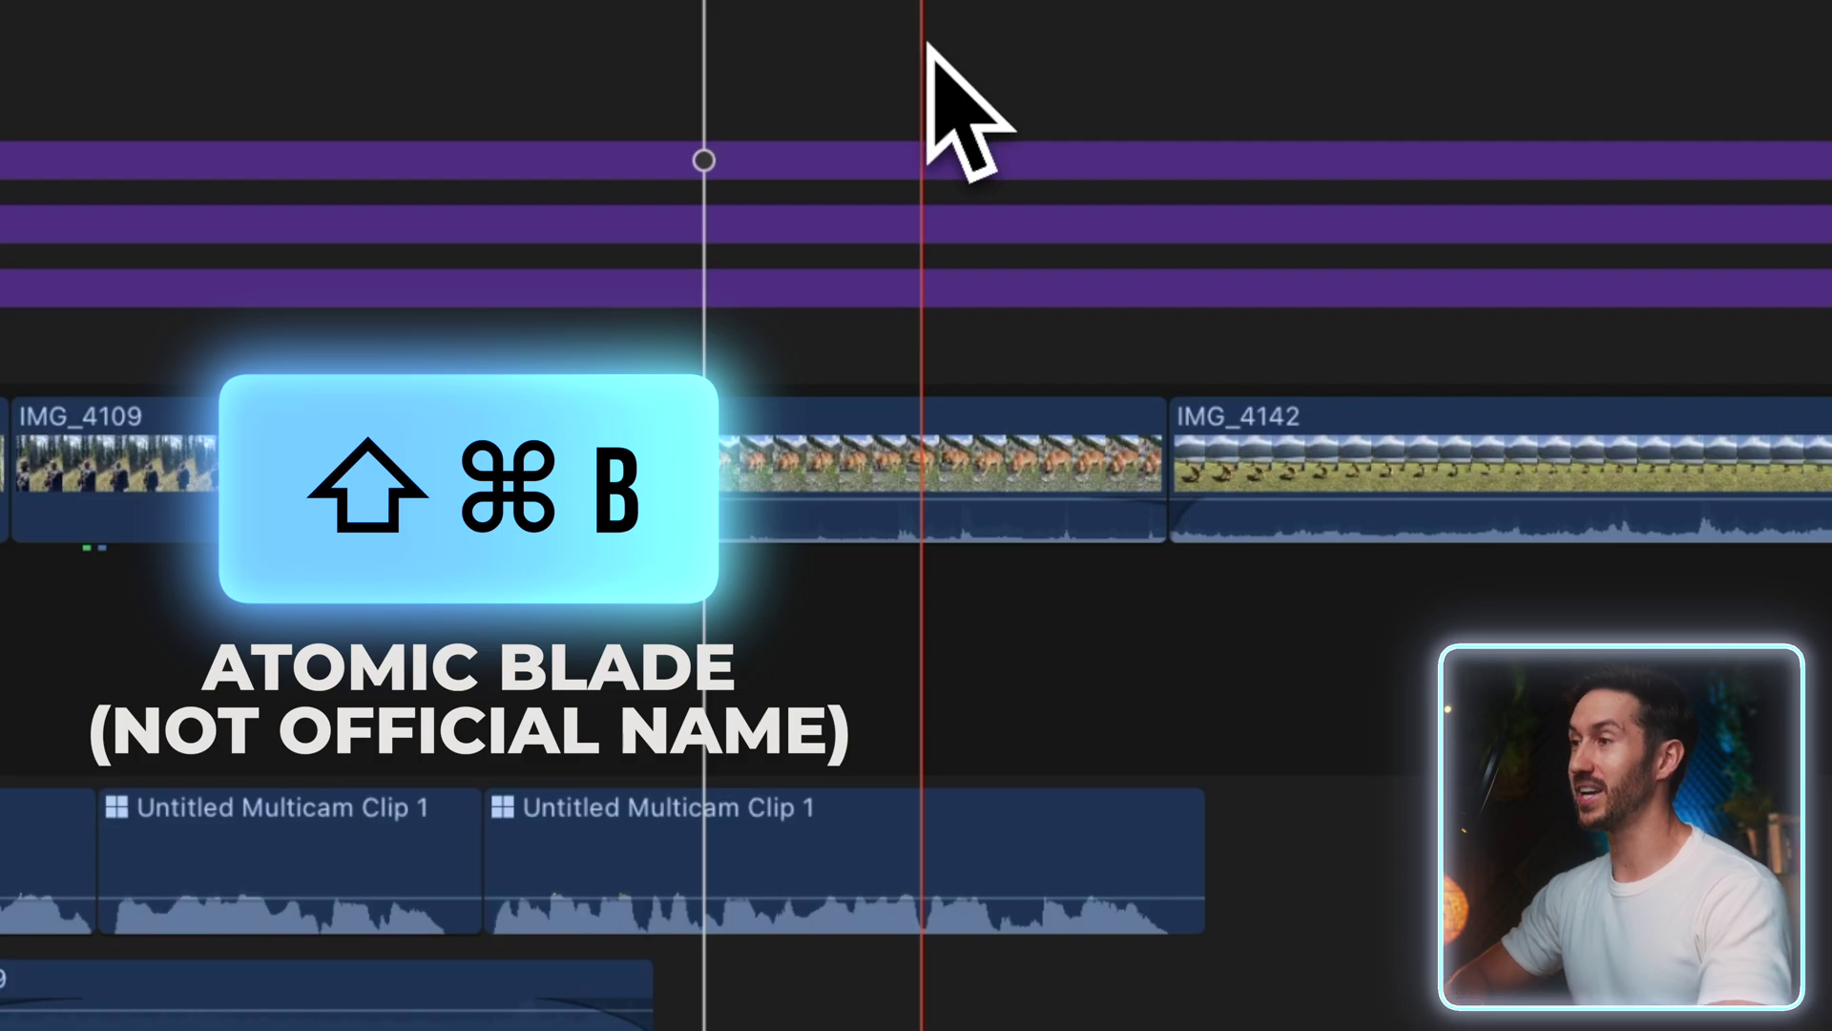
Split all clips and titles in every lane at the skimmer with Shift+Cmd+B
key(shift+super+b)
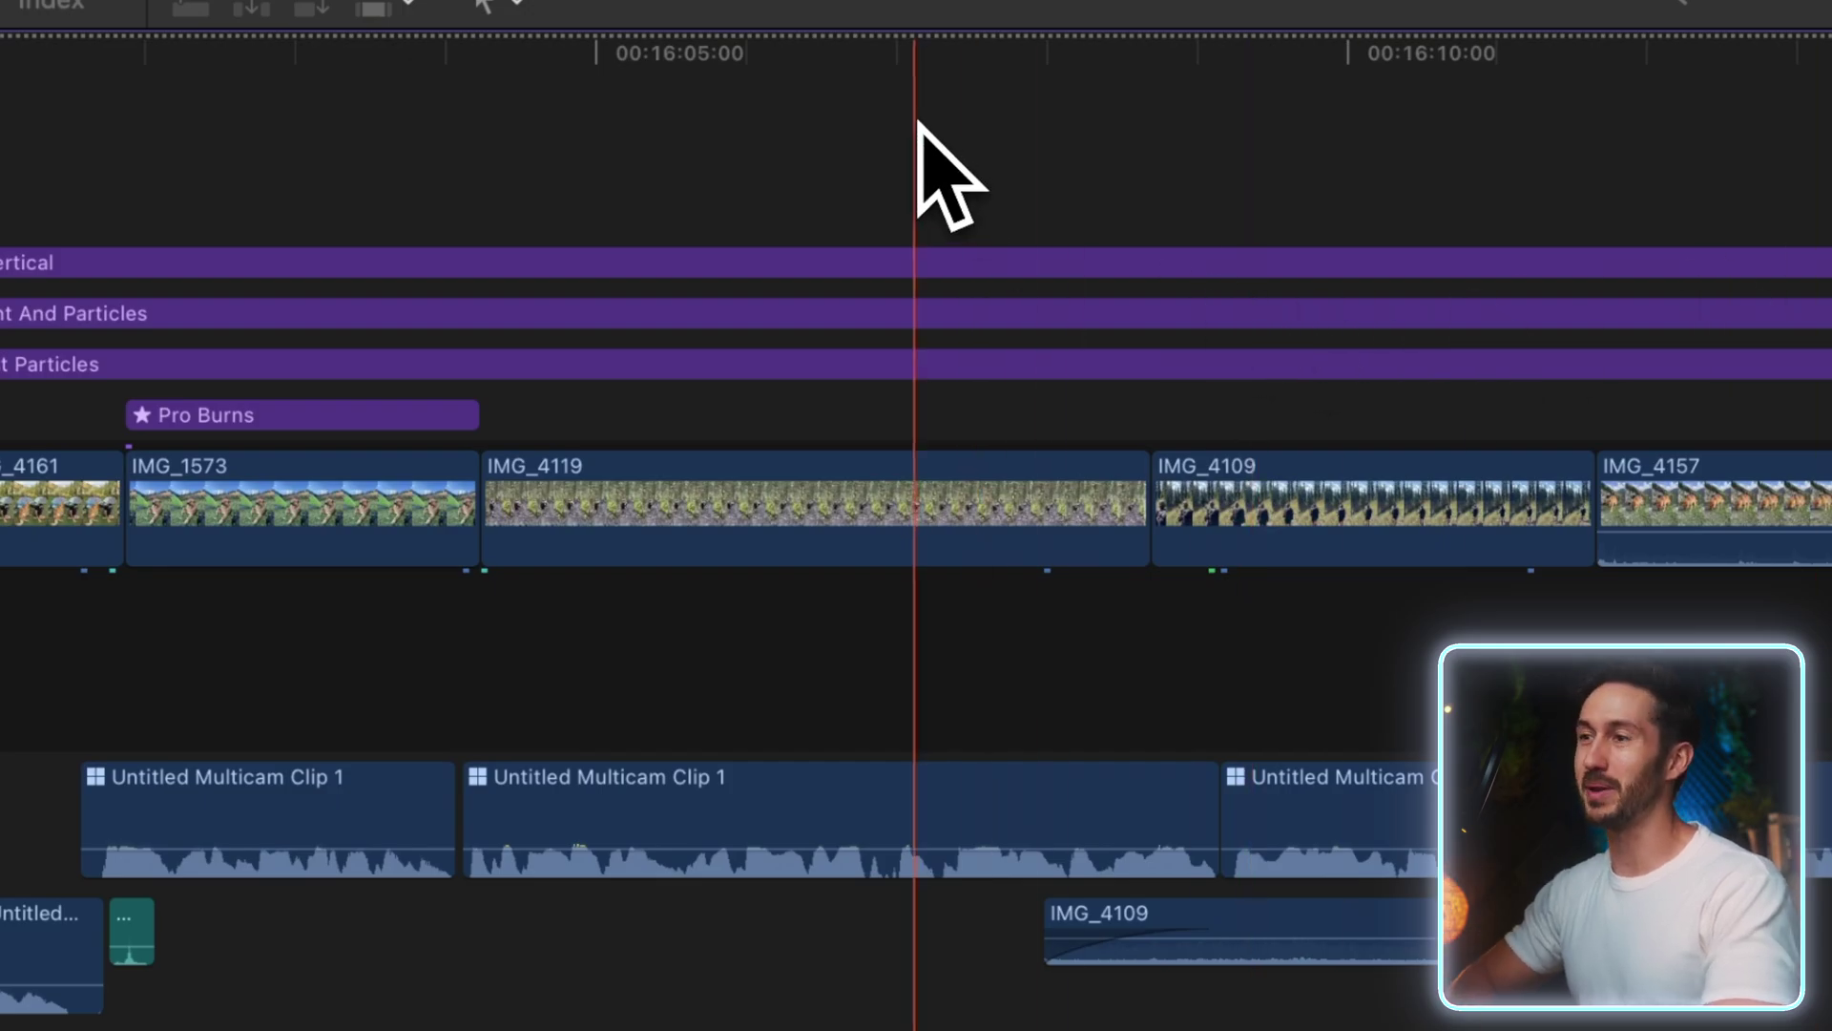
key(shift+super+b)
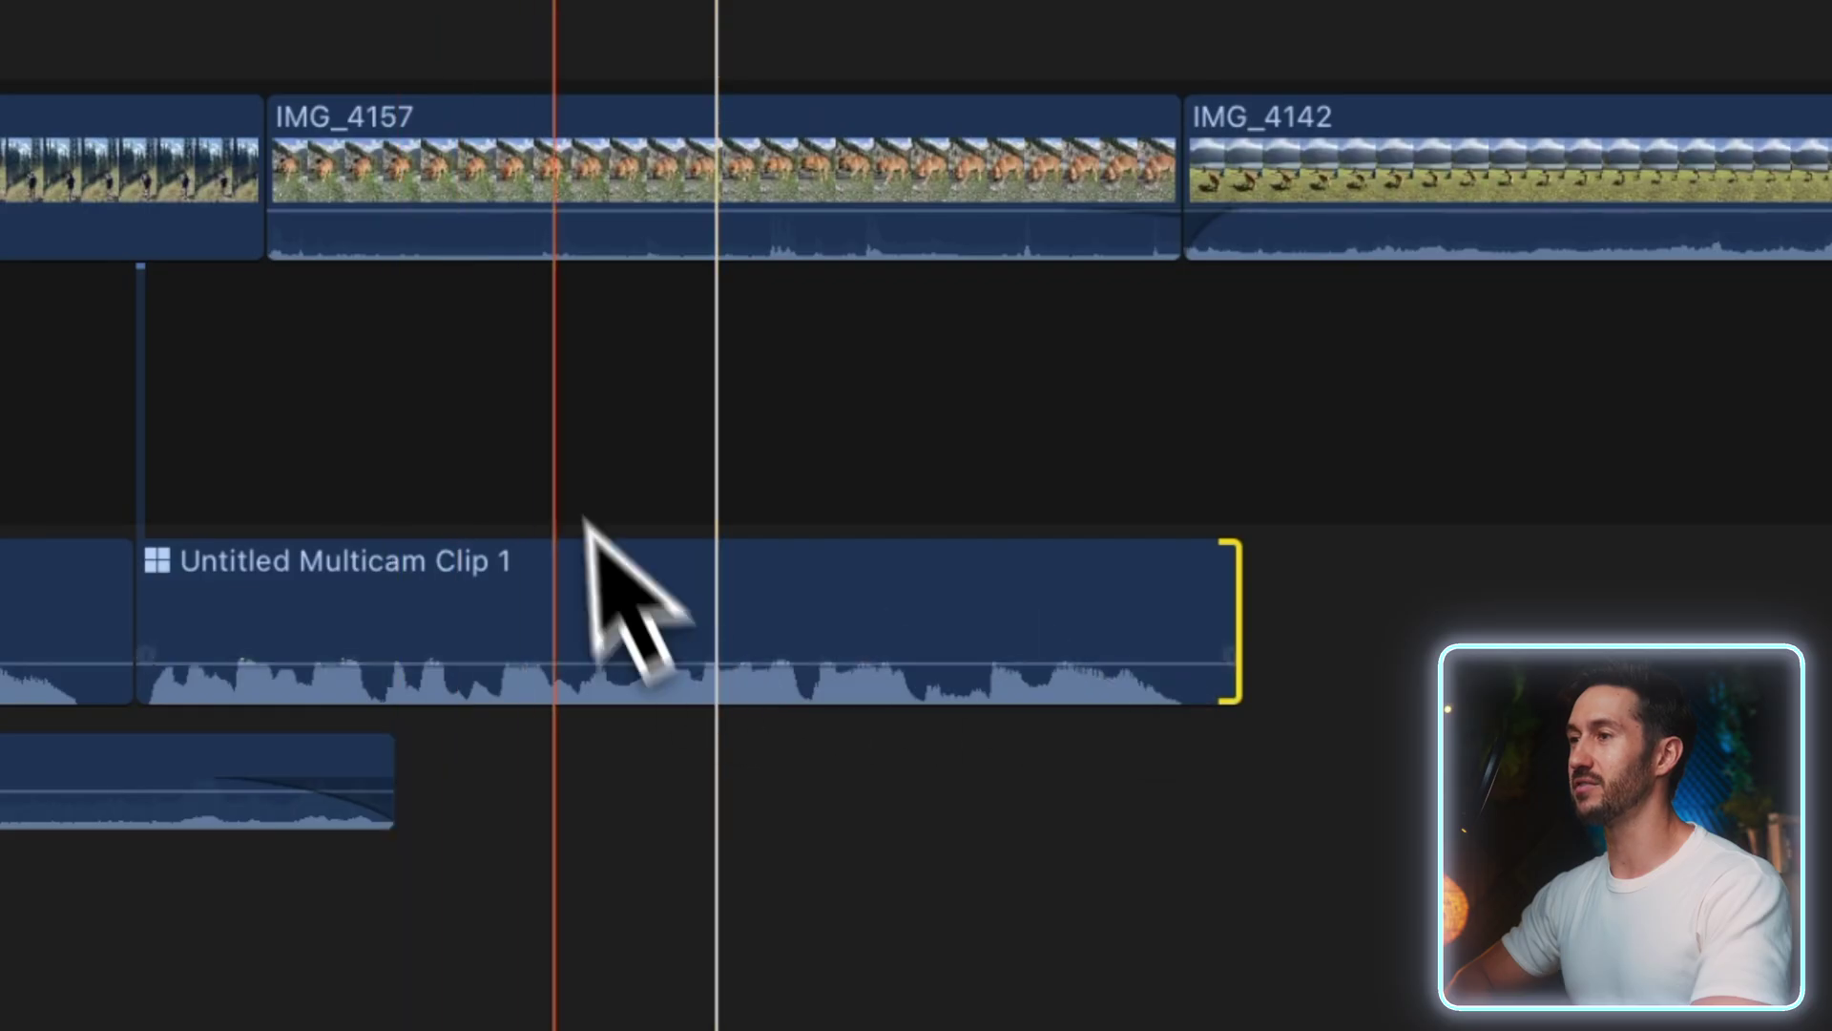
Nudge Untitled Multicam Clip 1's end edit by one- and ten-frame steps, leaving it shorter
click(281, 191)
click(1215, 602)
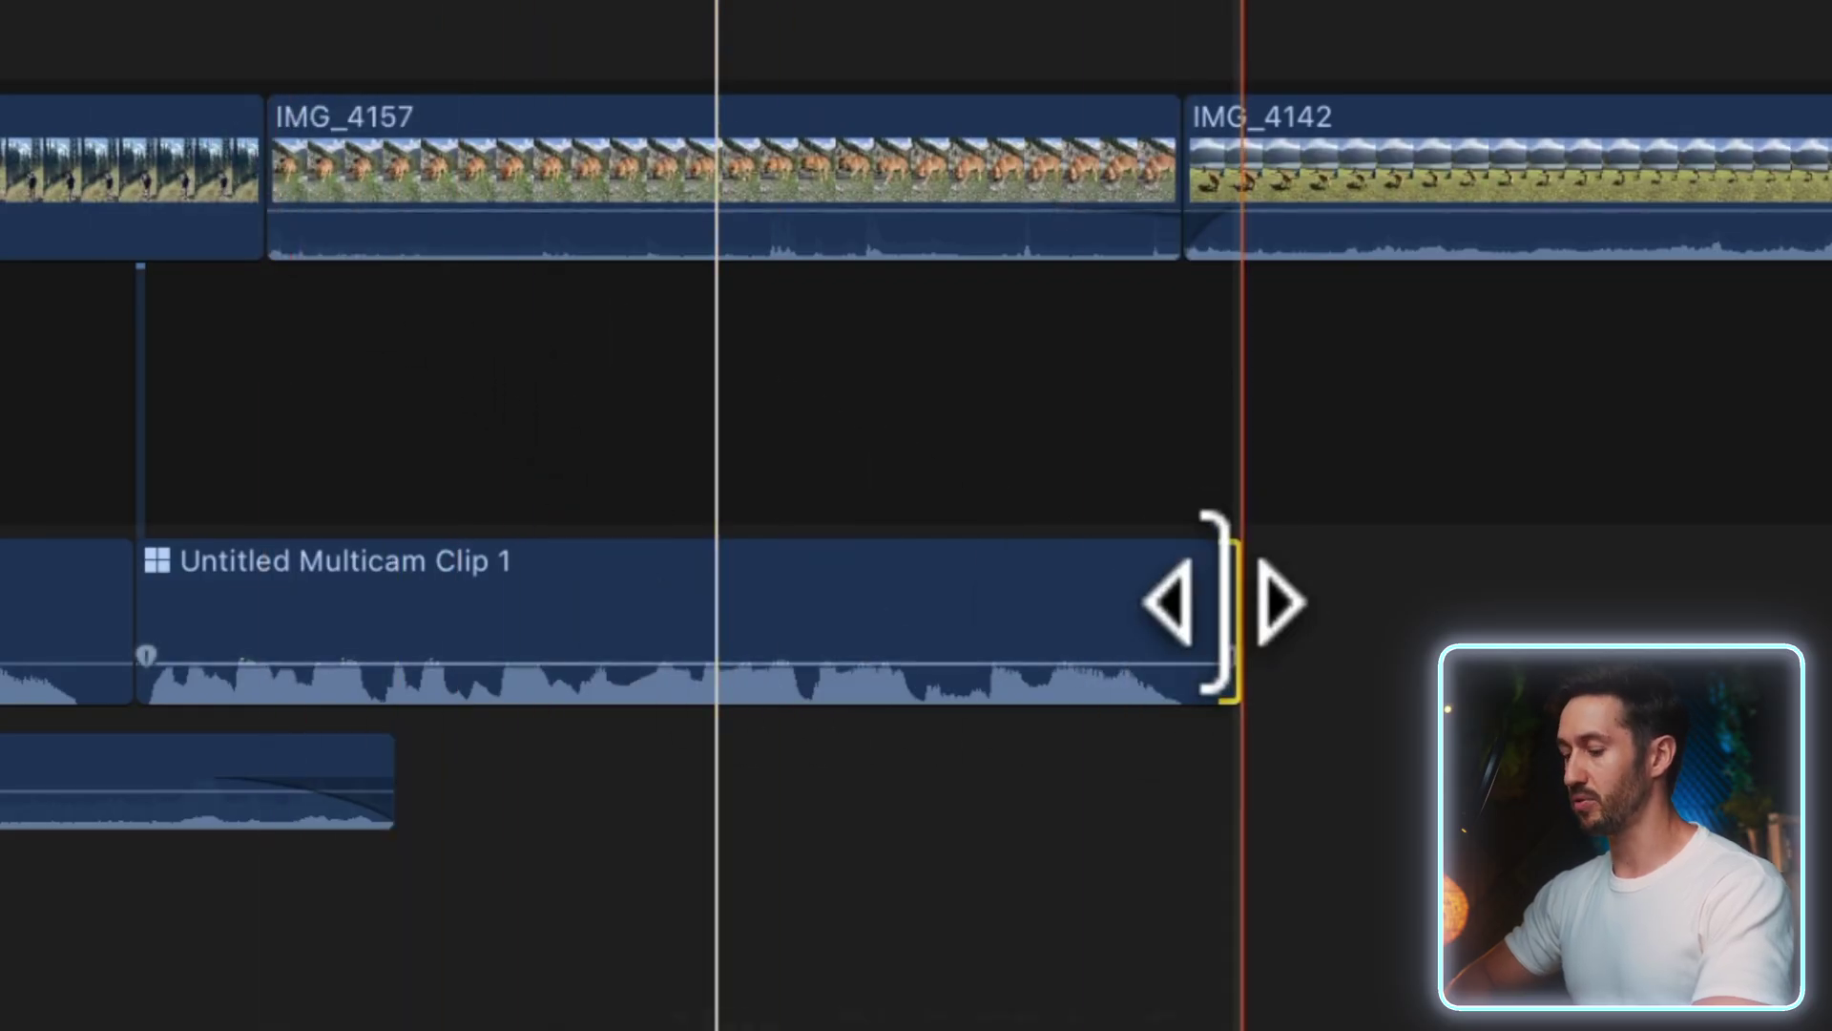
key(comma)
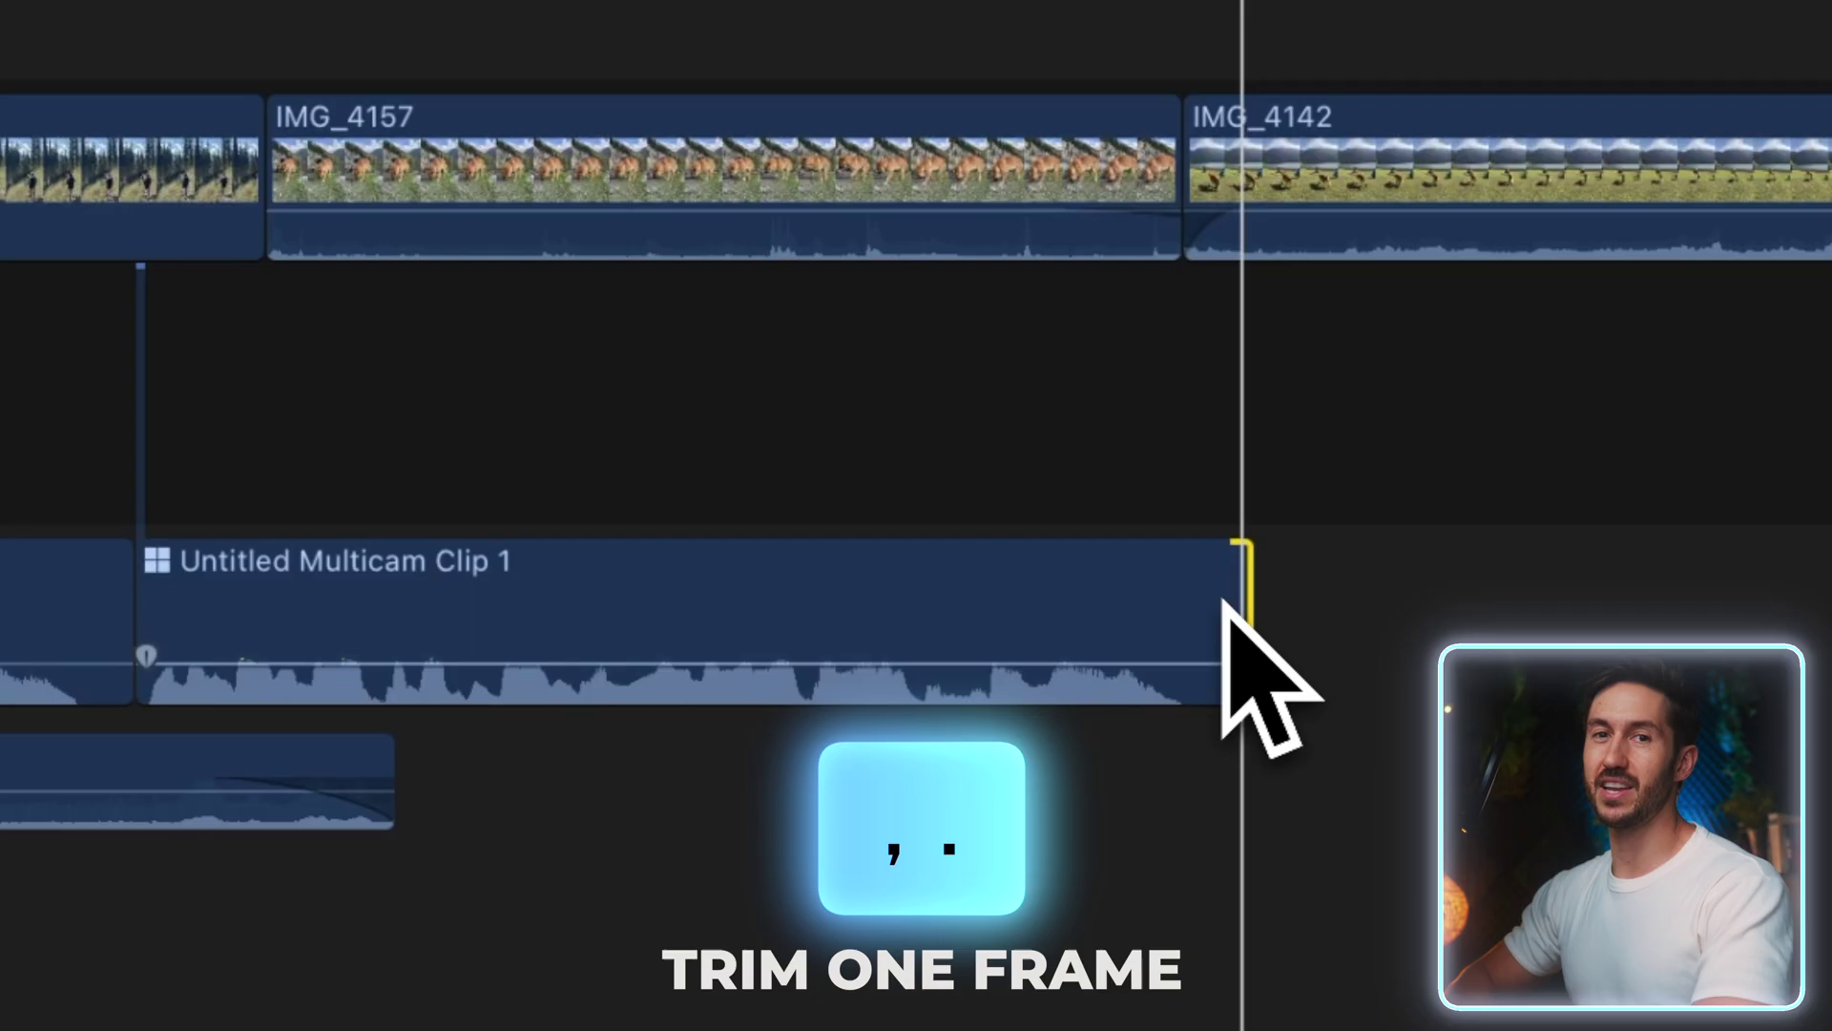
key(comma)
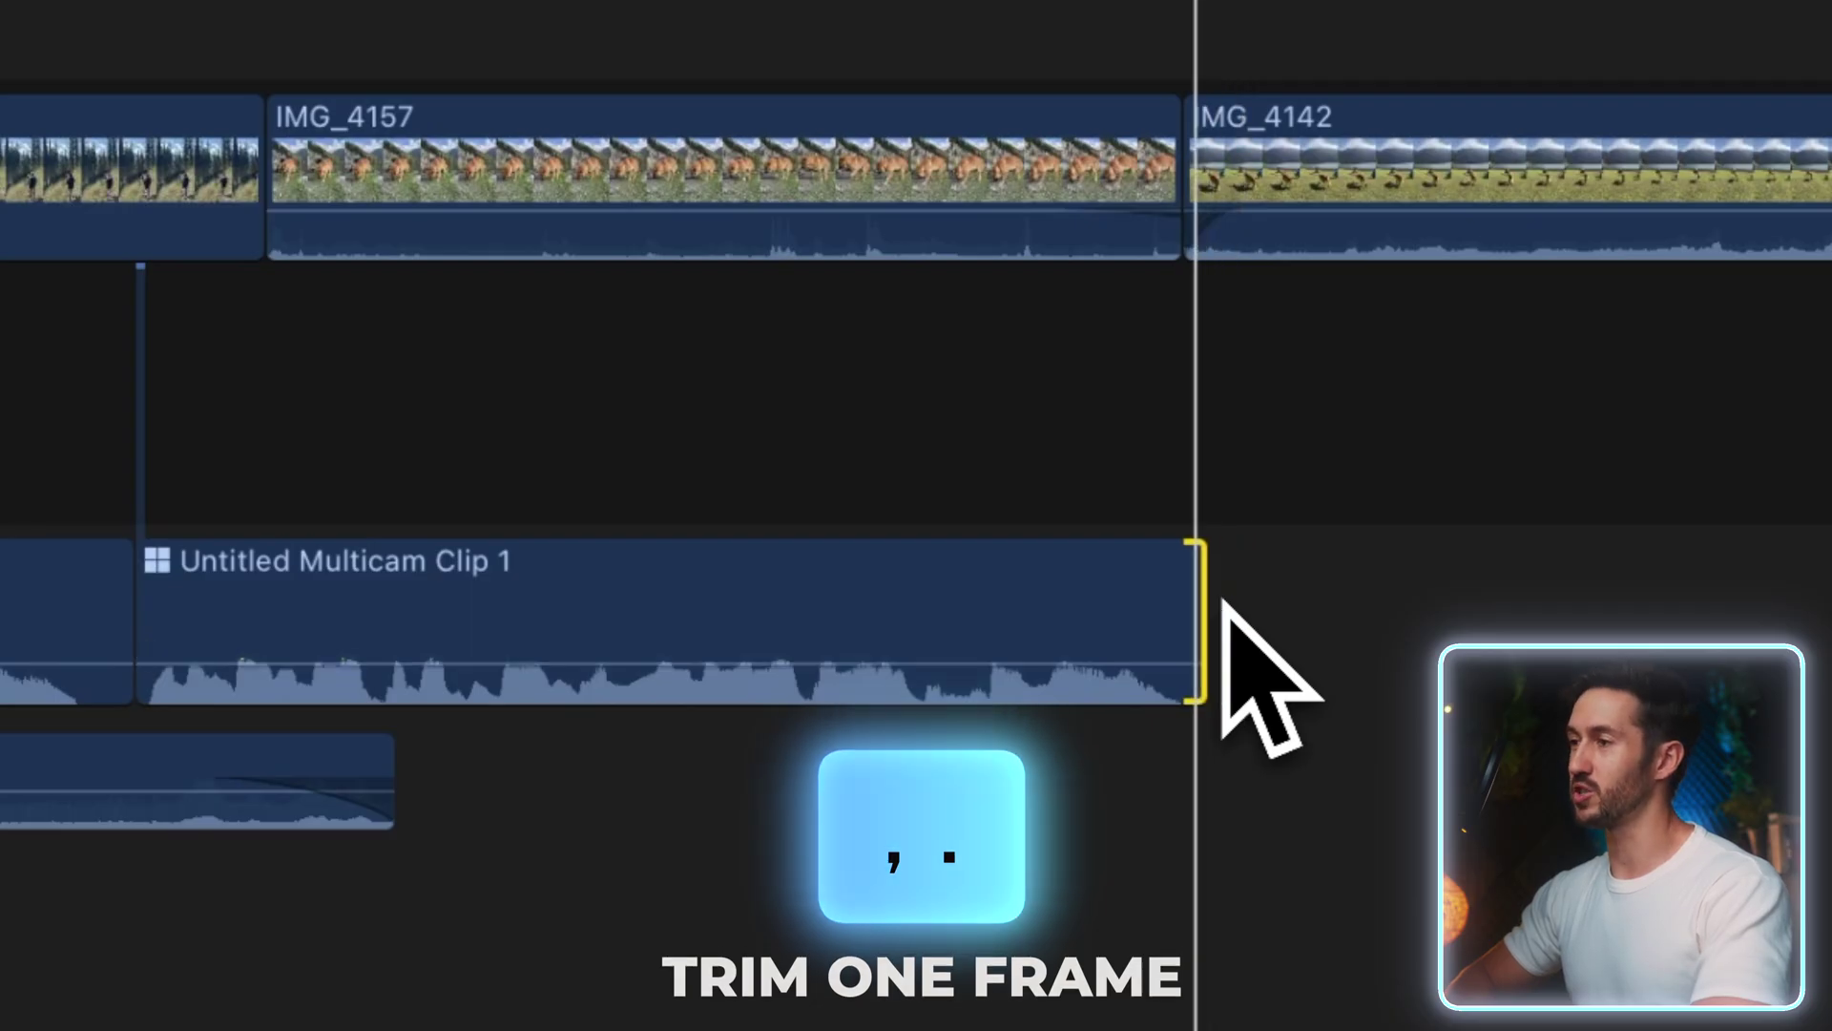
key(period)
key(period)
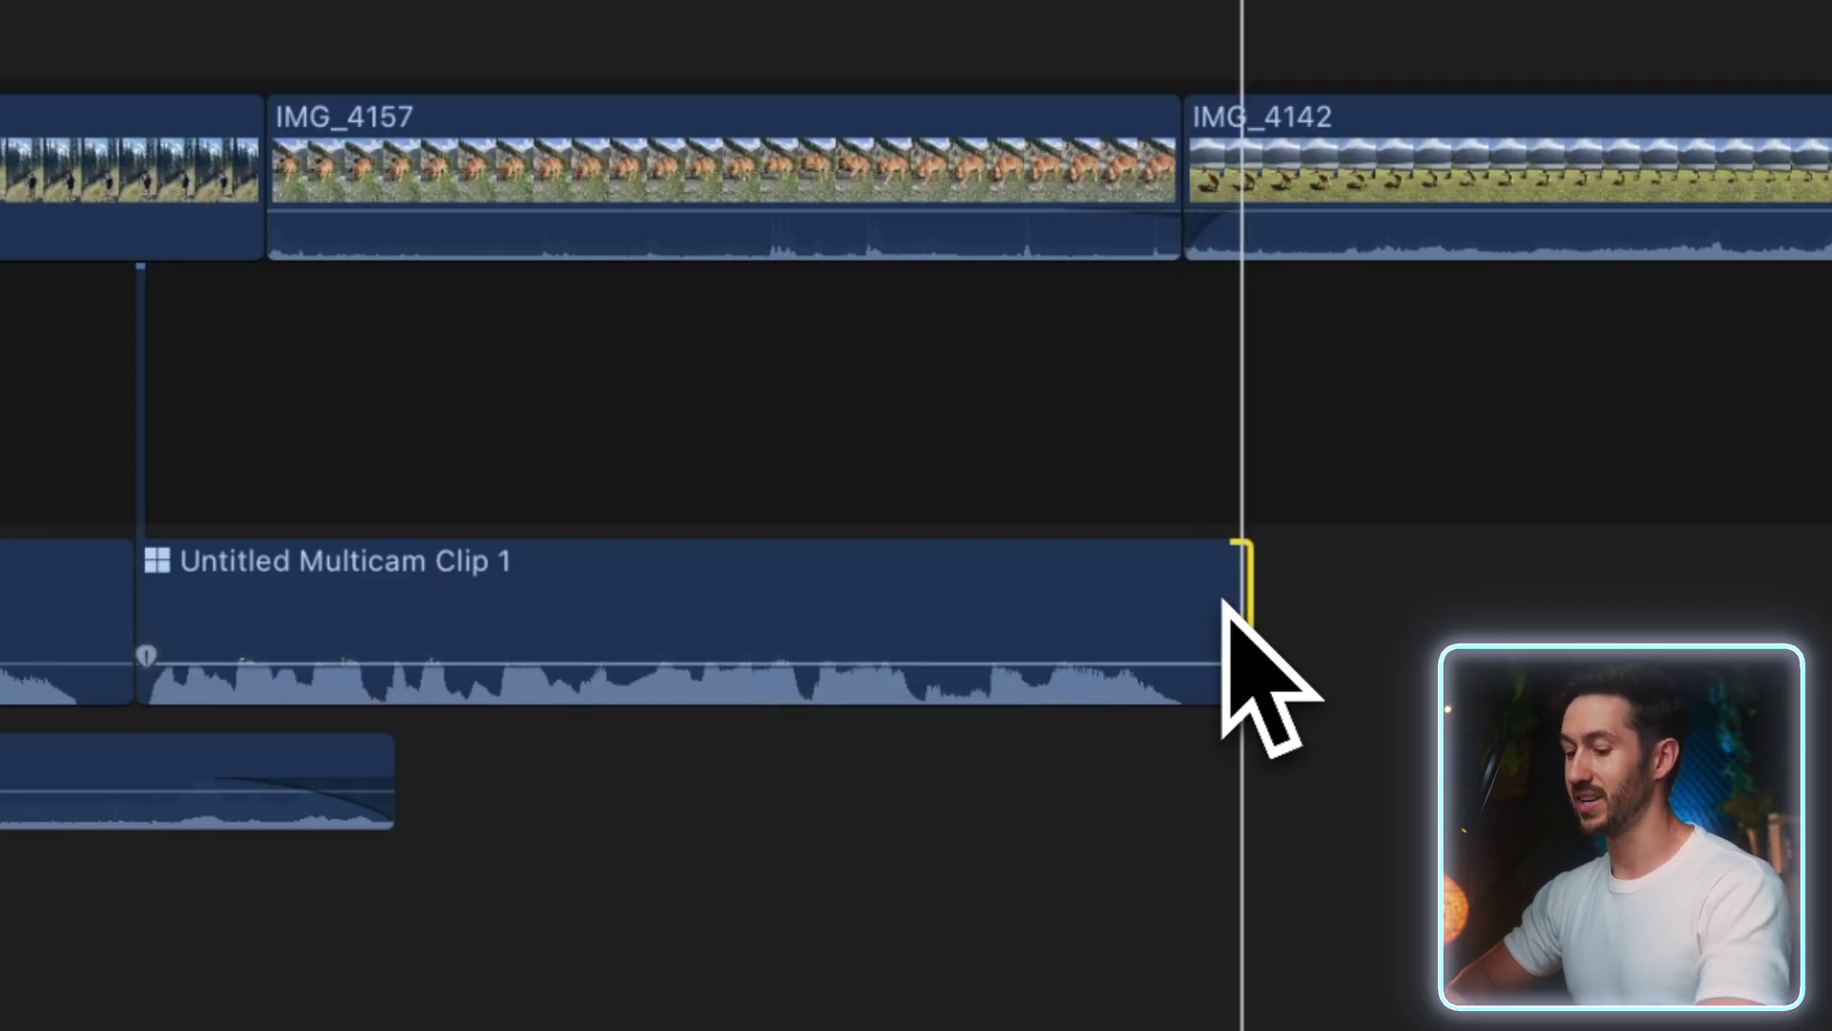
key(shift+comma)
key(shift+comma)
key(shift+period)
key(shift+period)
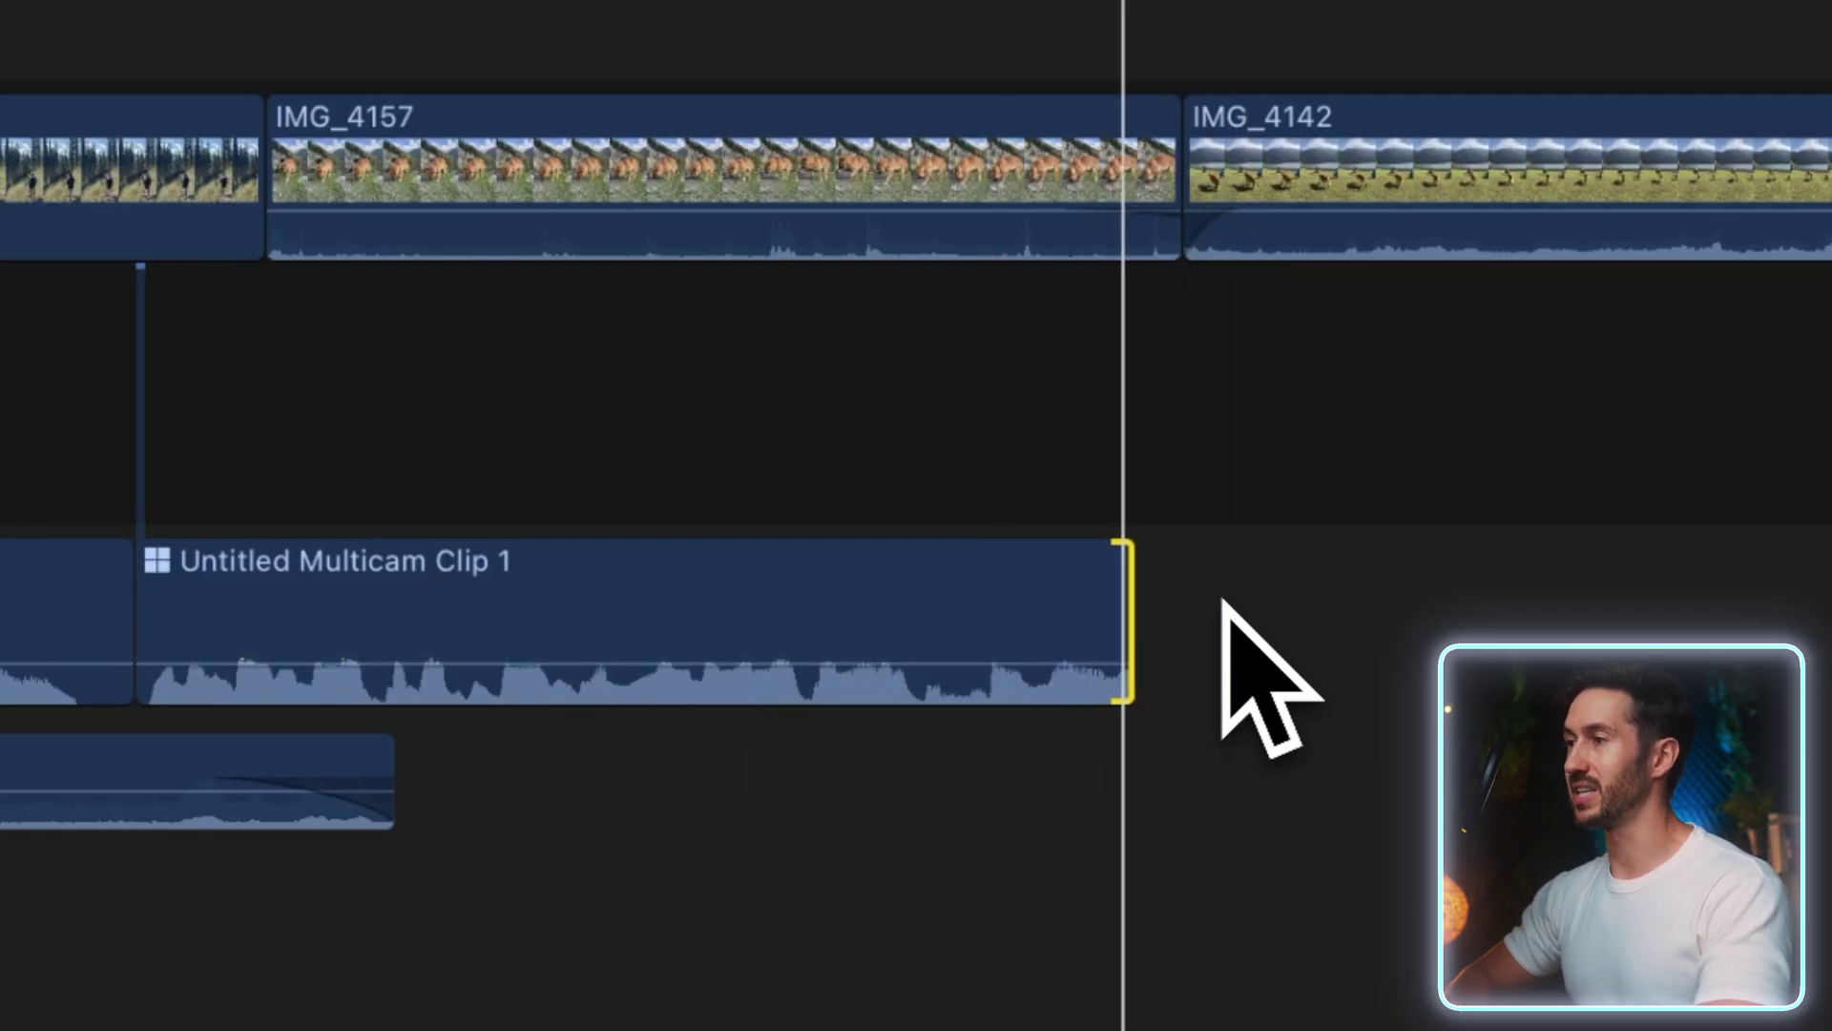
key(shift+period)
key(comma)
key(comma)
key(comma)
key(comma)
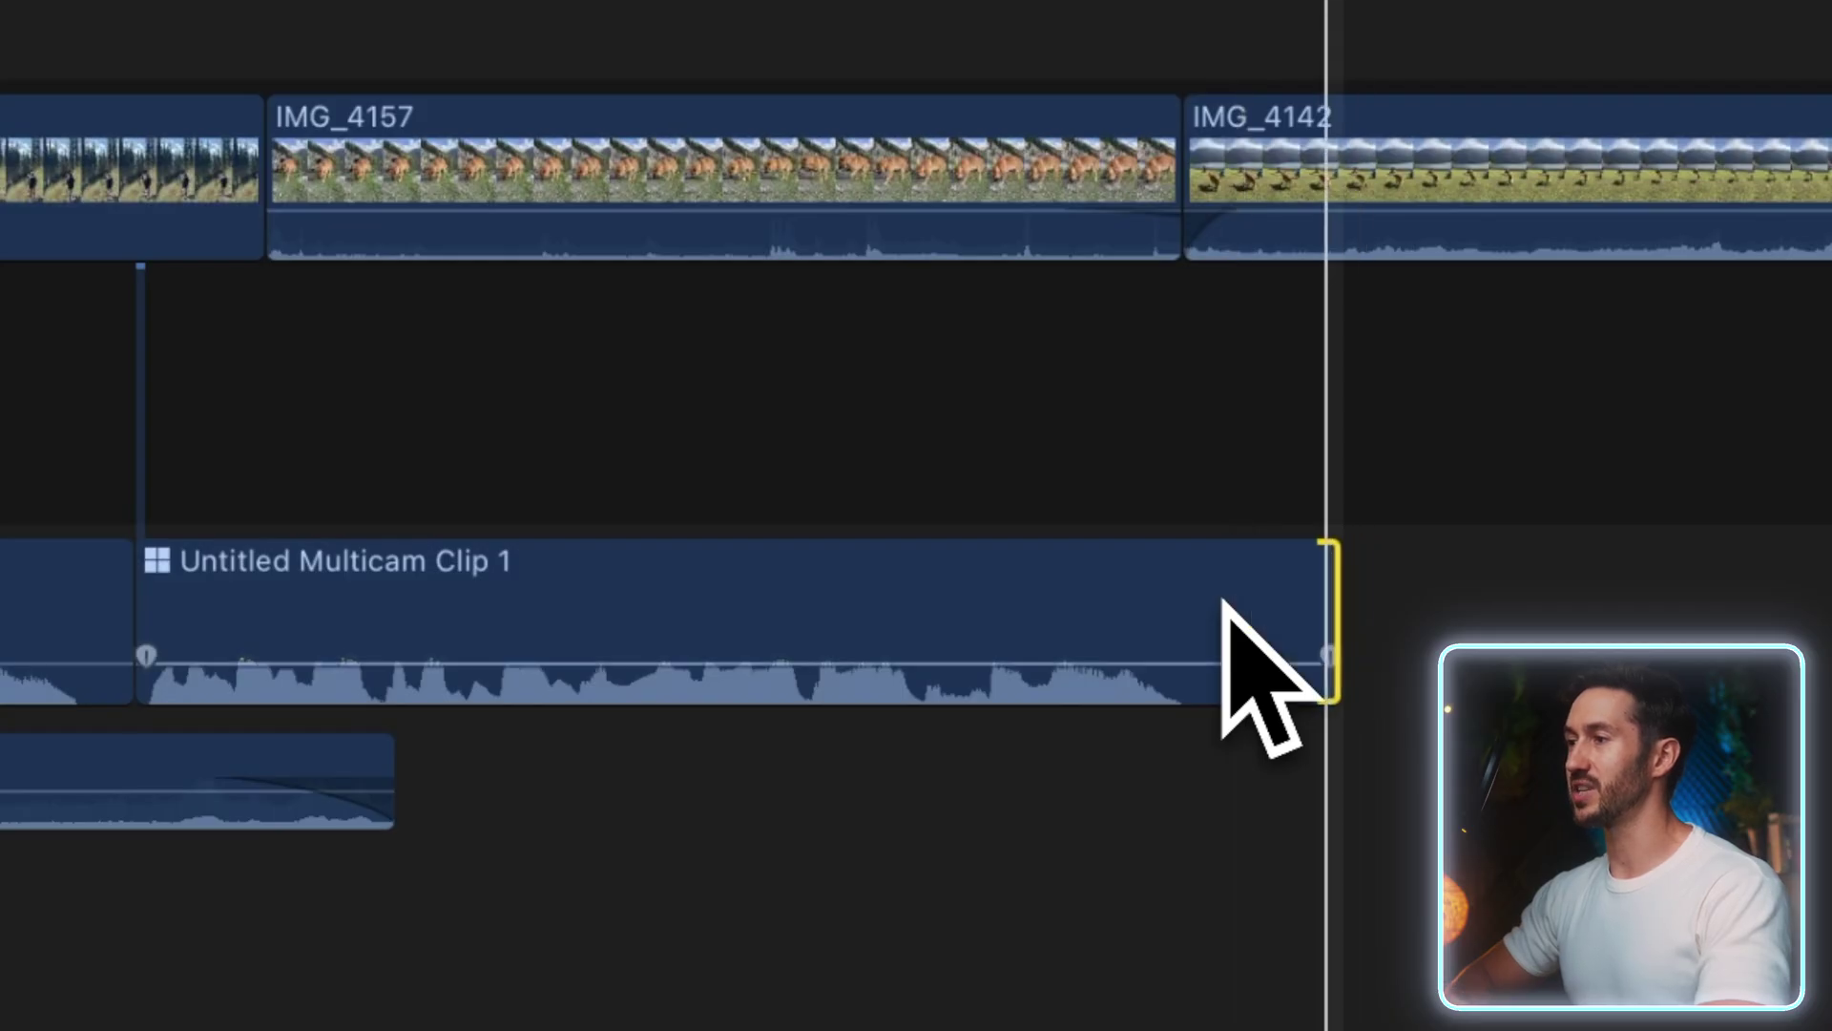
key(shift+comma)
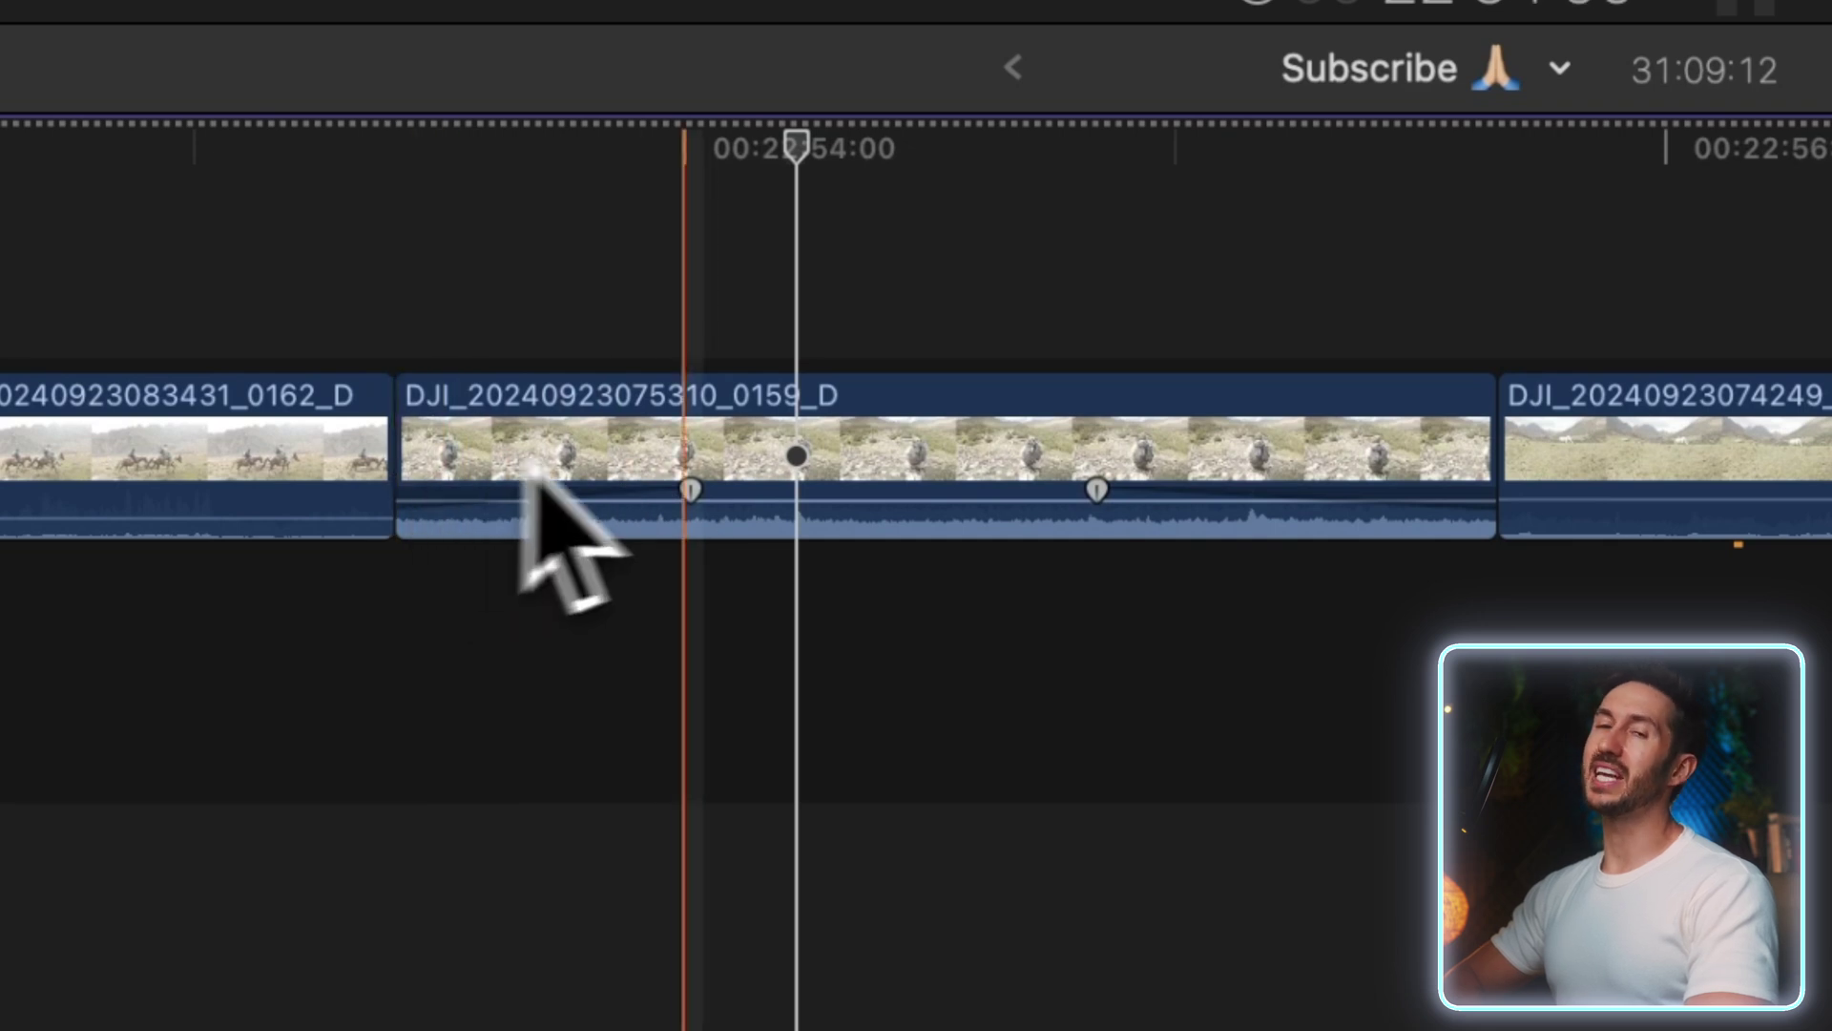
Split the 0159 drone clip at the skimmer, delete the left piece, then undo
click(748, 444)
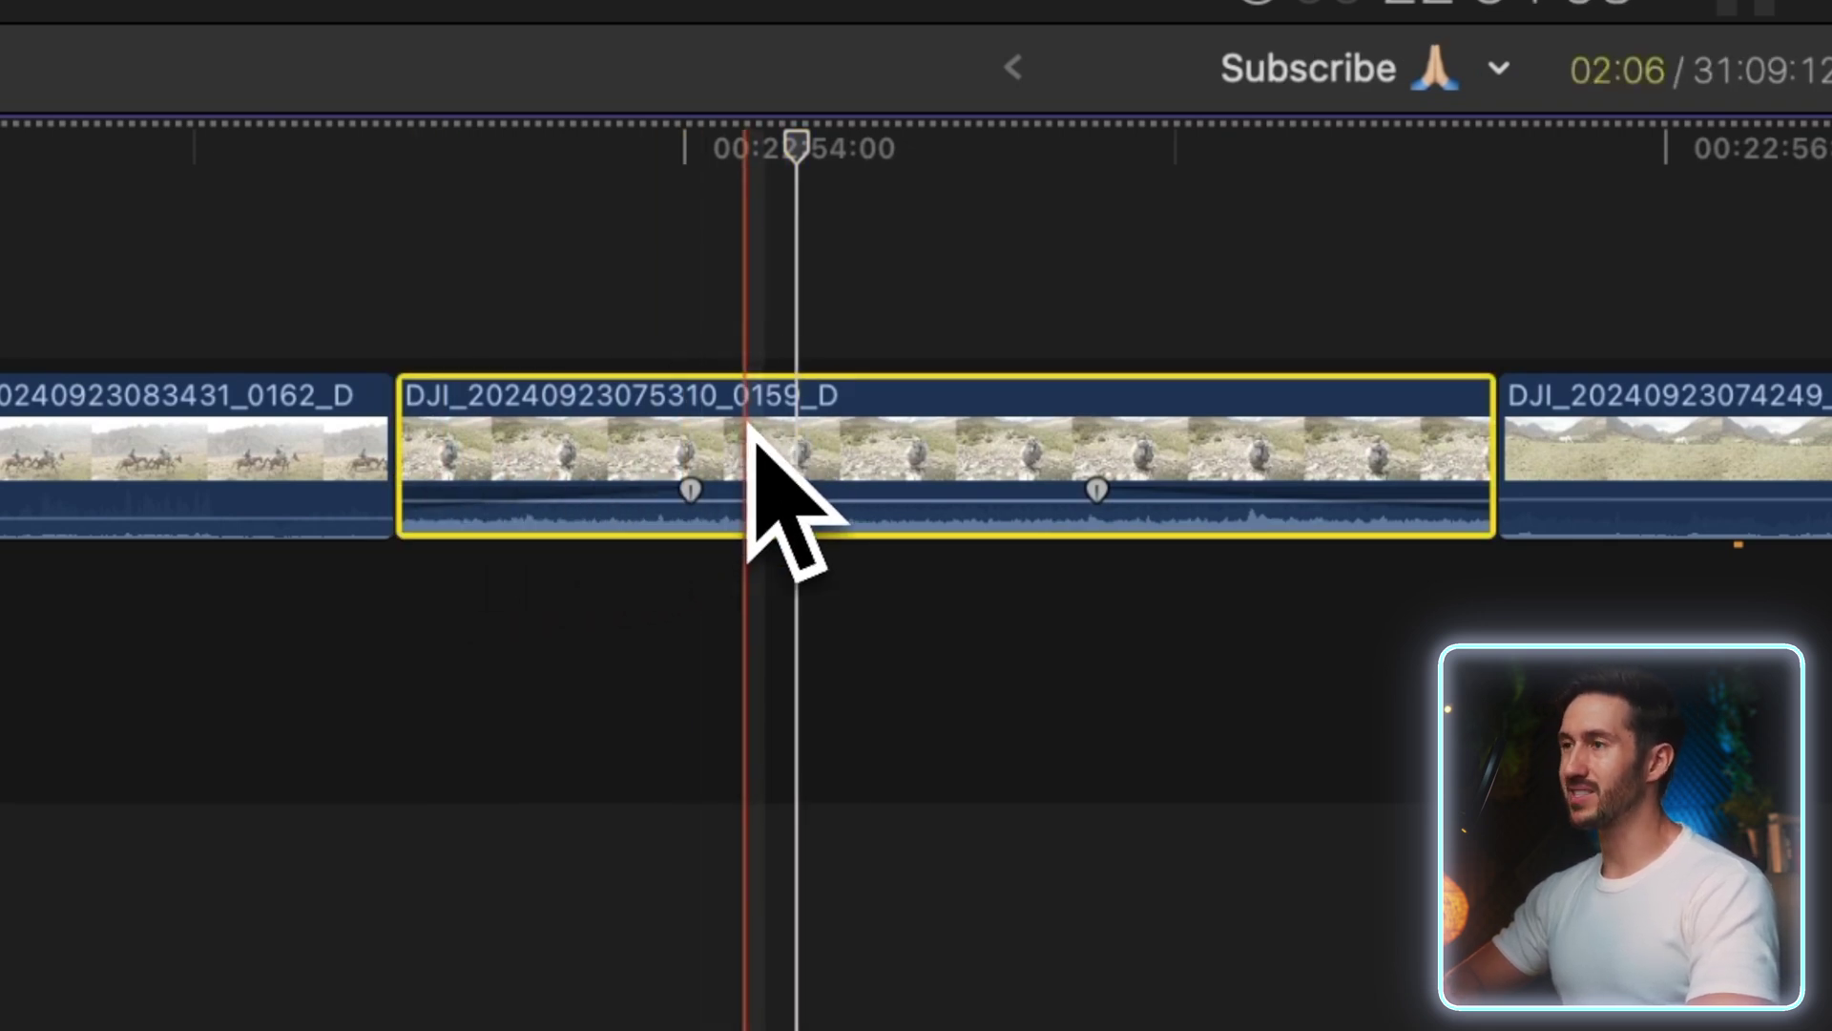
key(super+b)
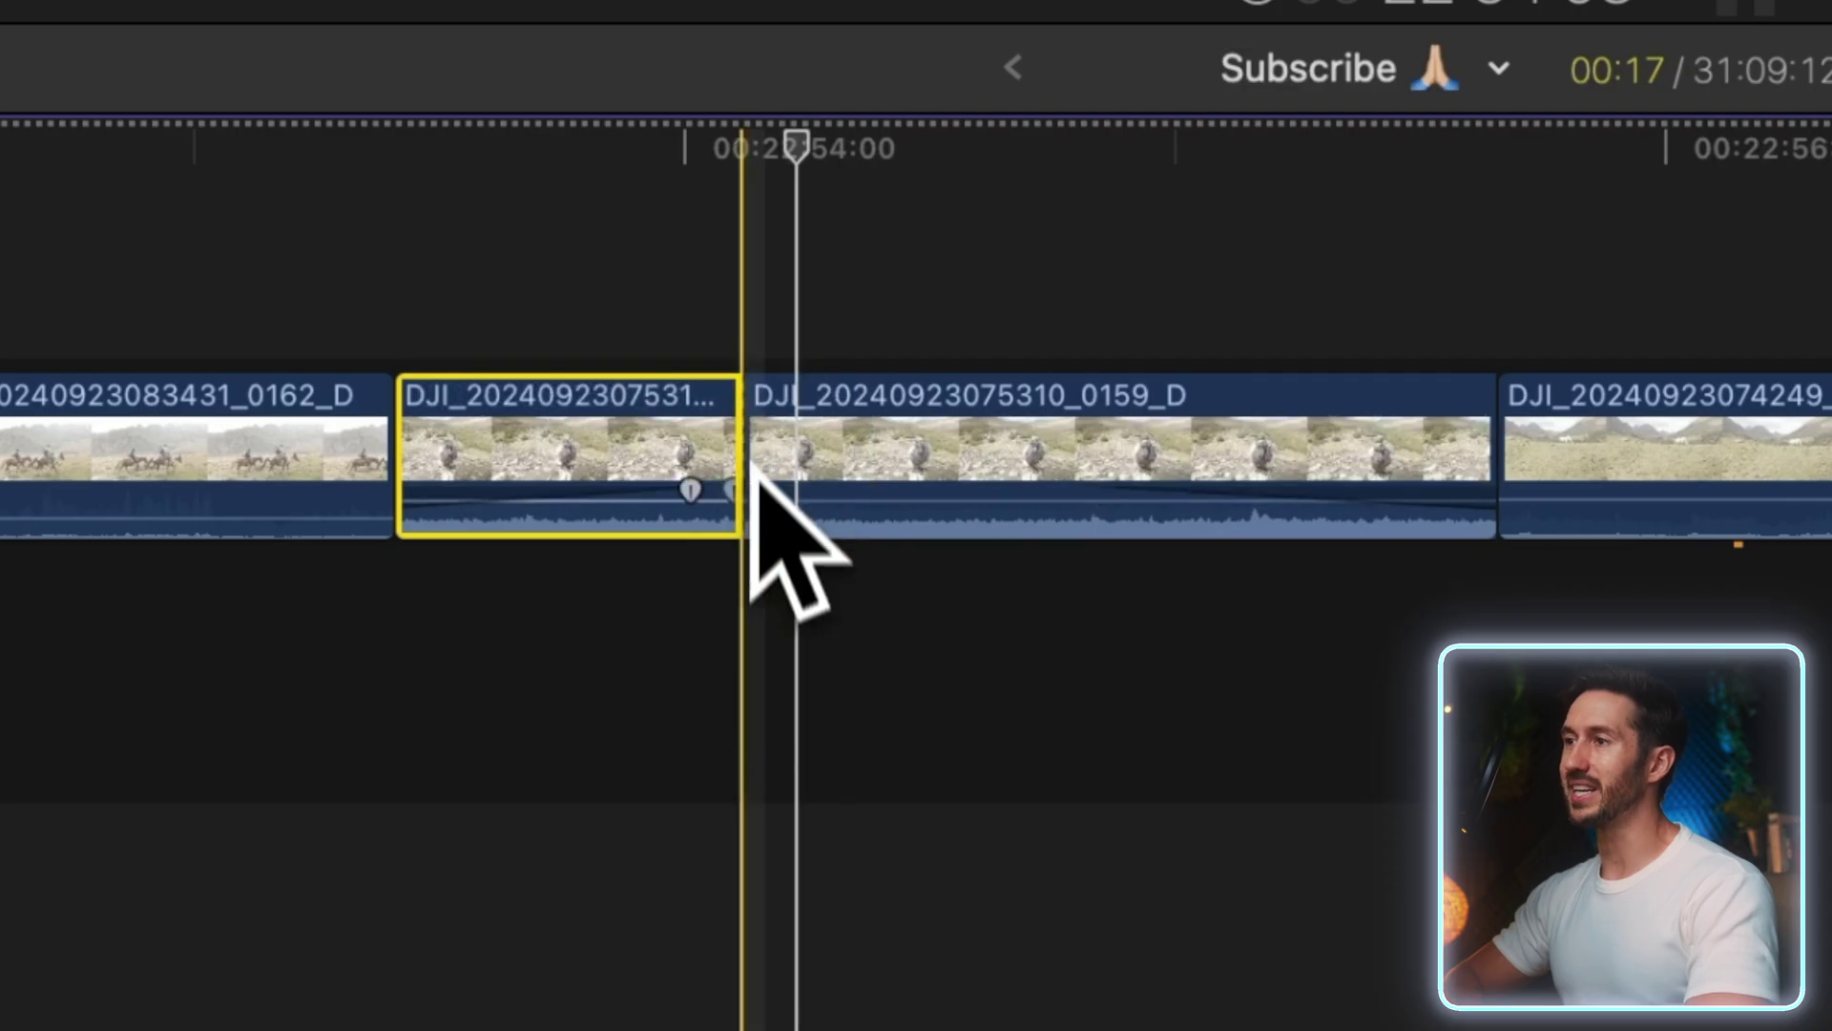
key(Delete)
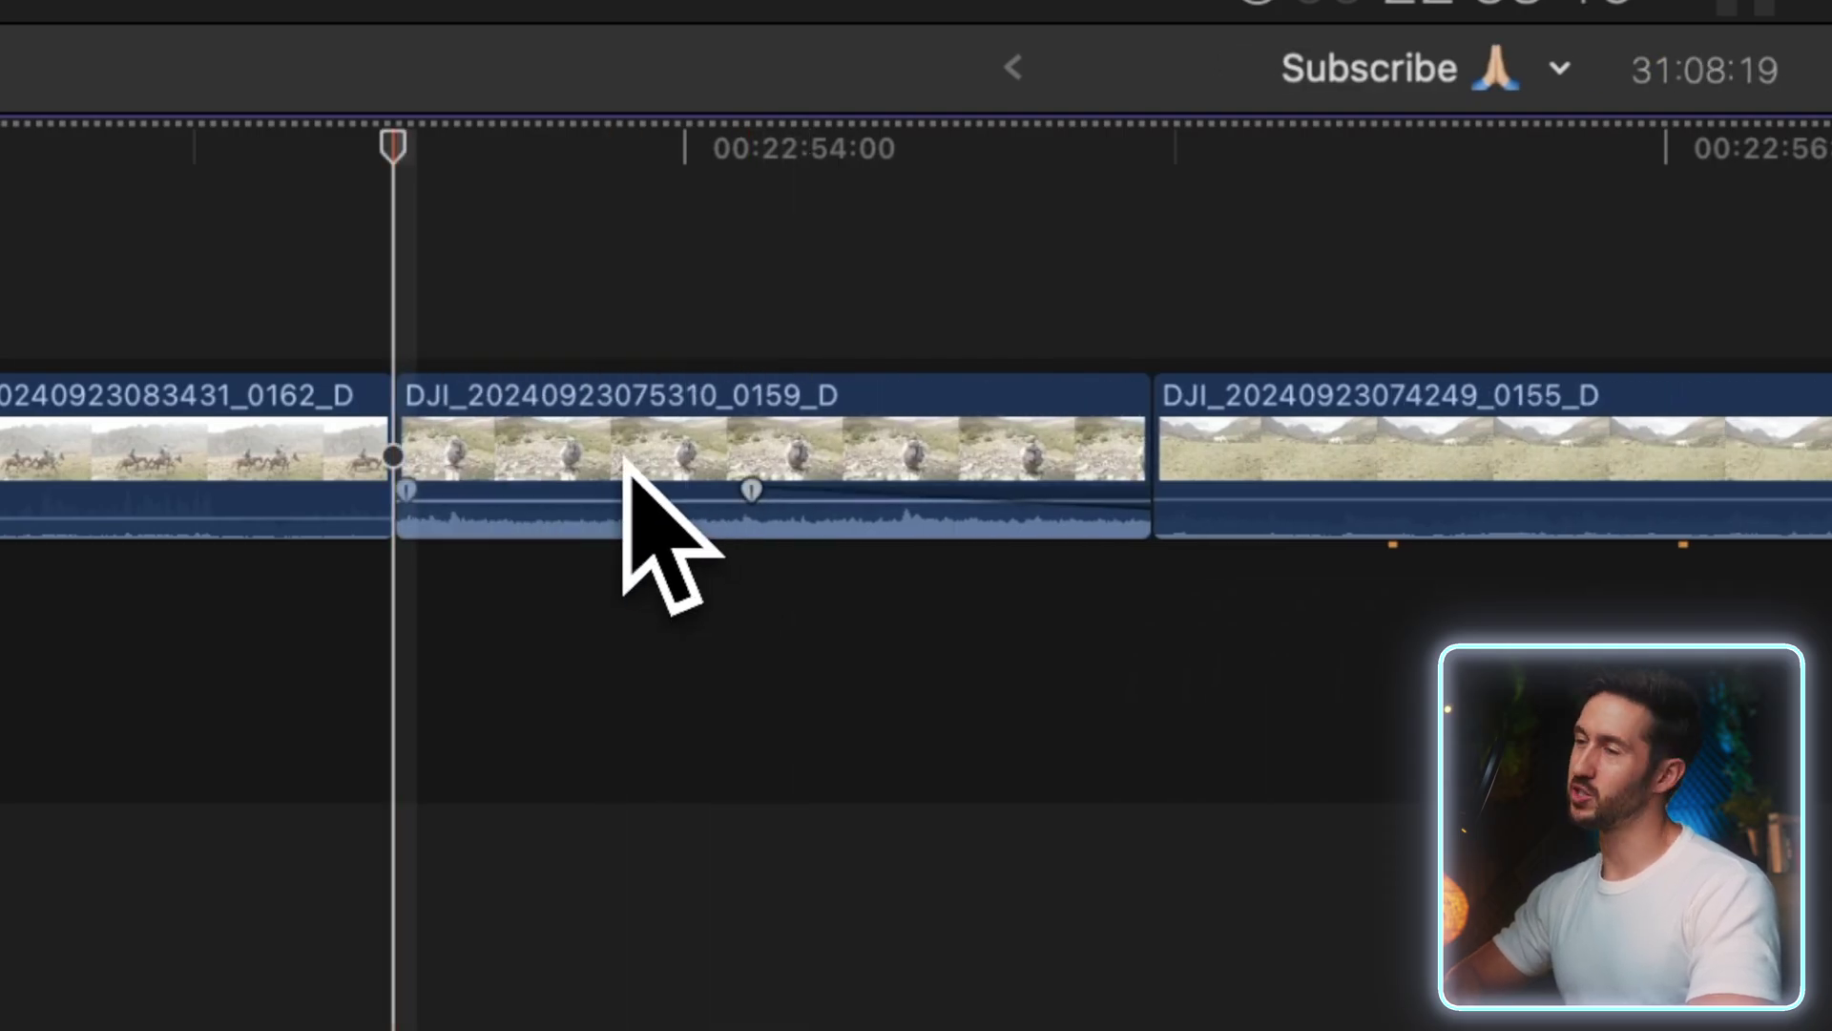
key(super+z)
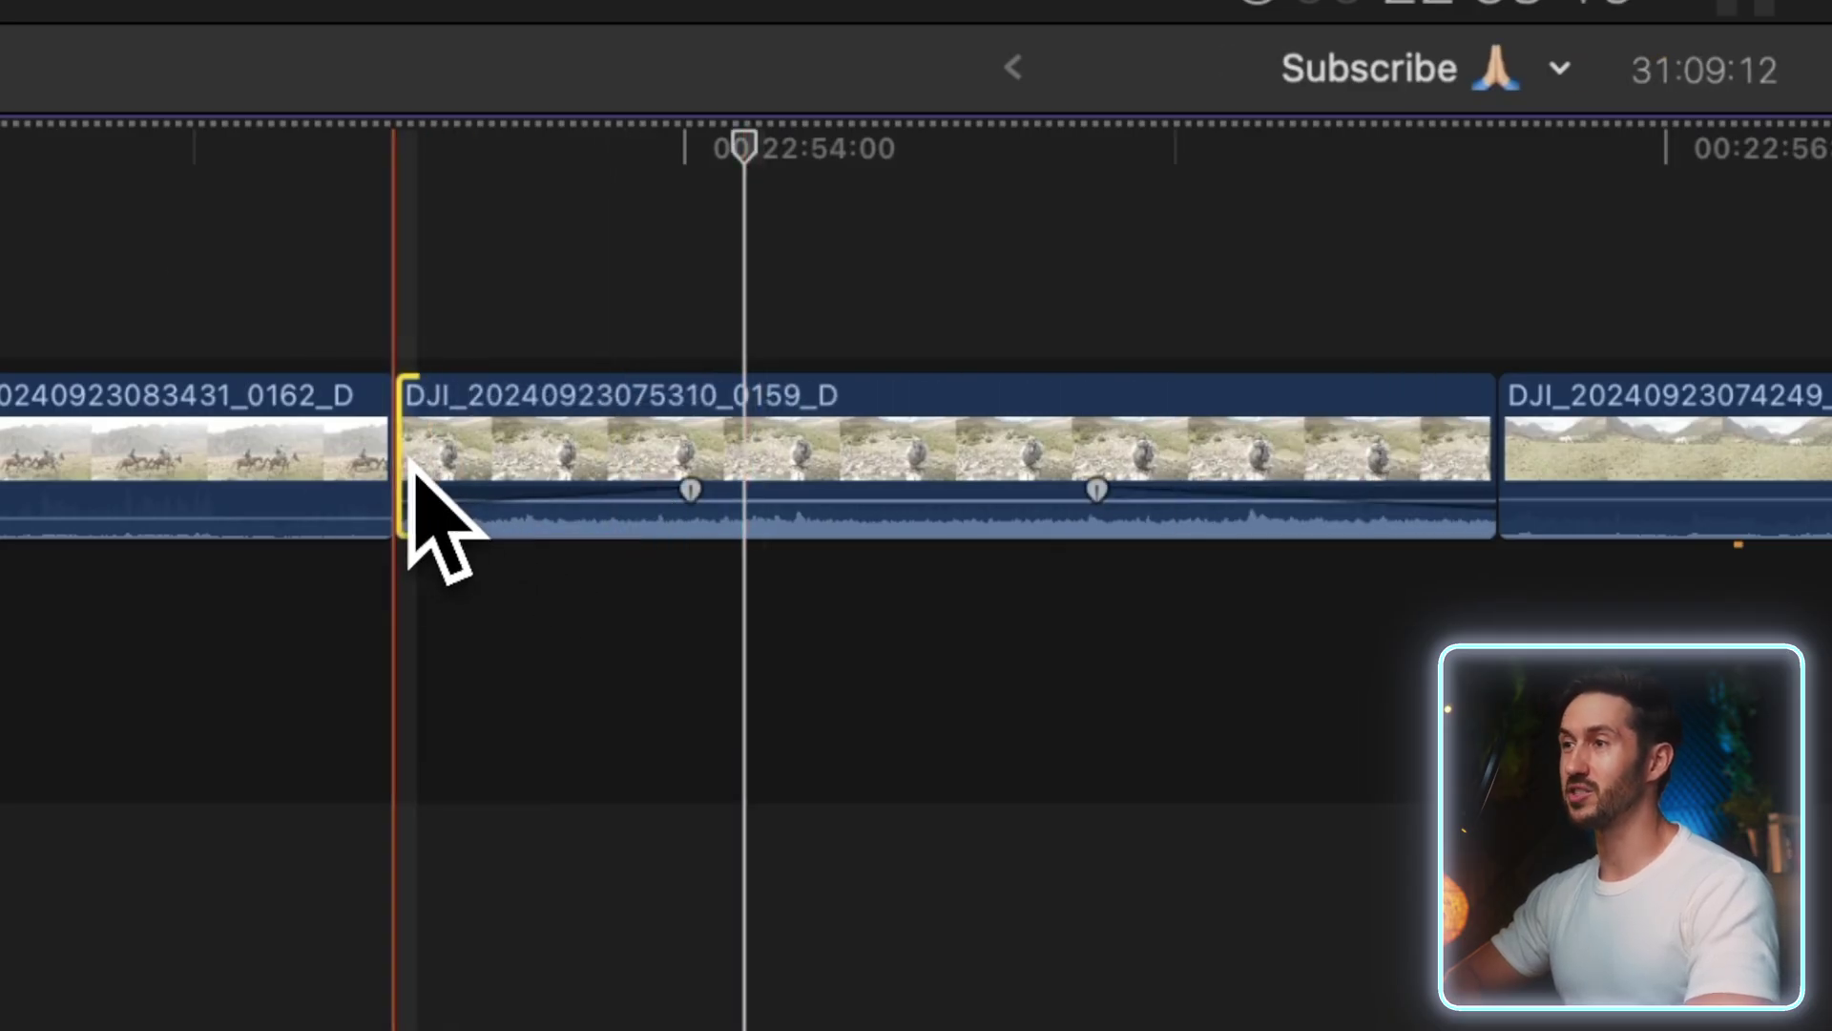
Trim the 0159 clip's start 17 frames later, then trim its start to the playhead
drag(409, 464, 754, 432)
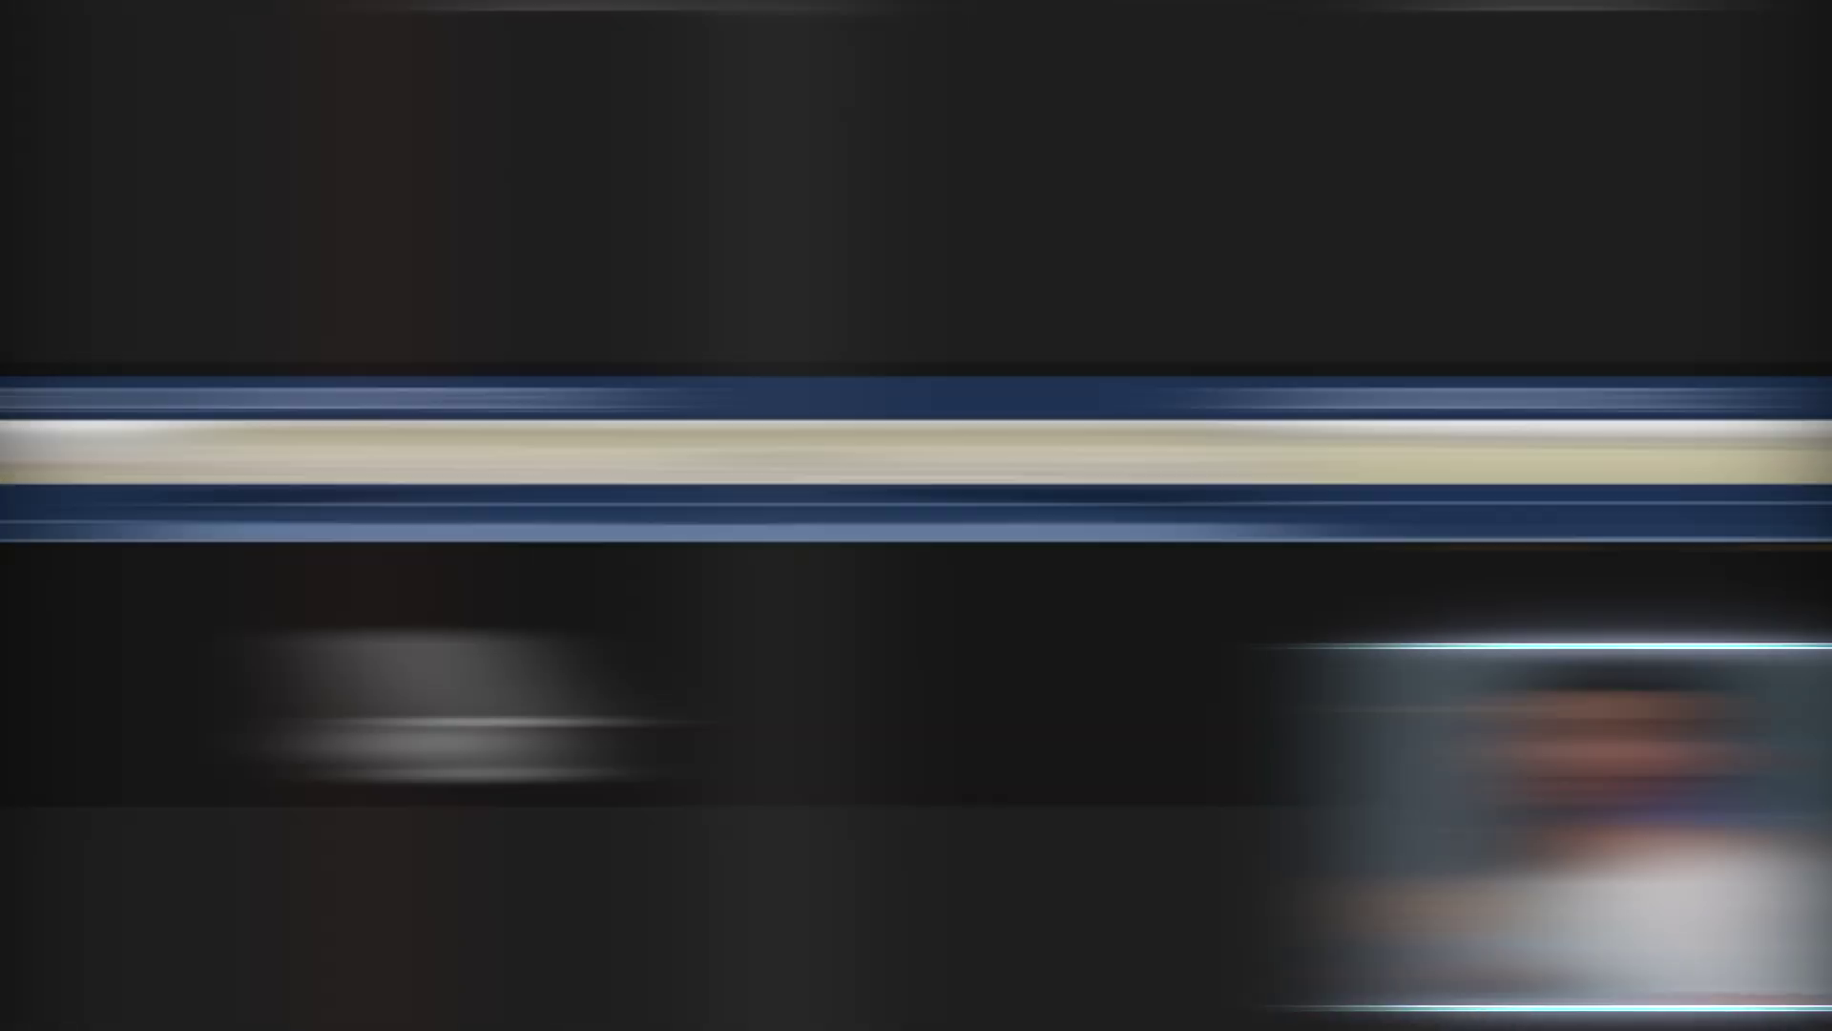
key(alt+bracketleft)
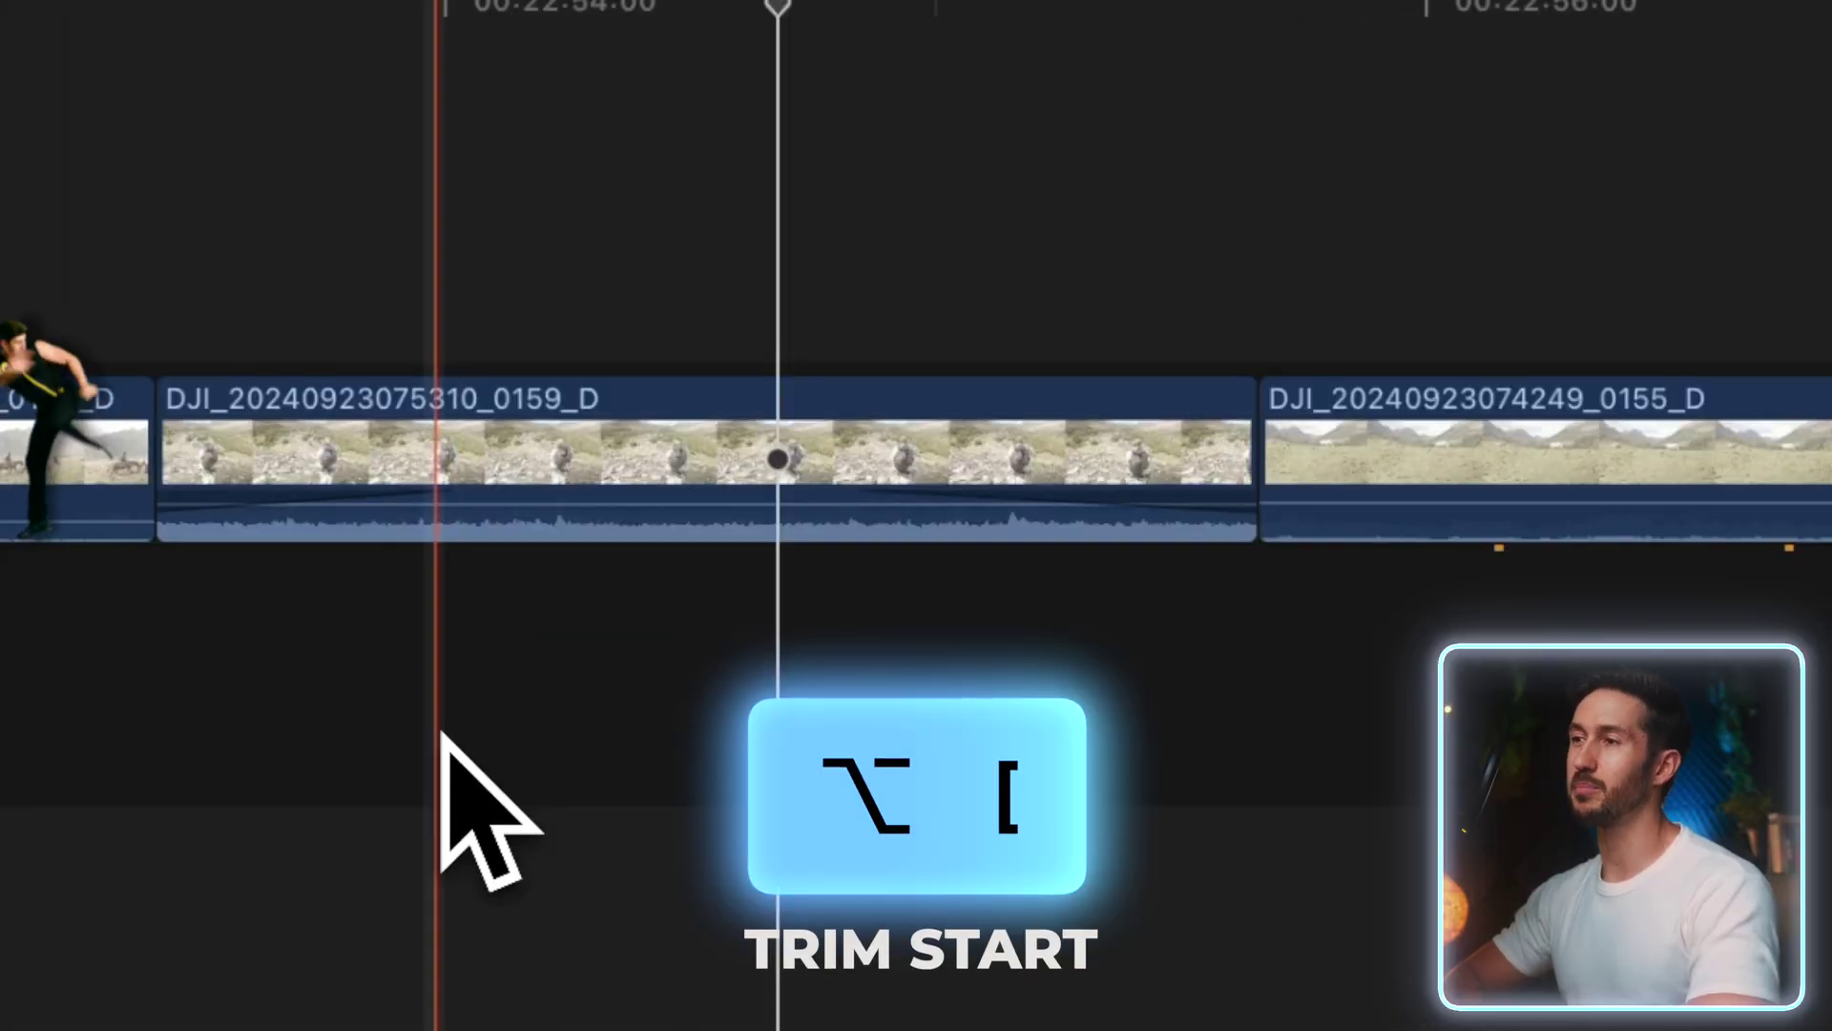
key(alt+bracketleft)
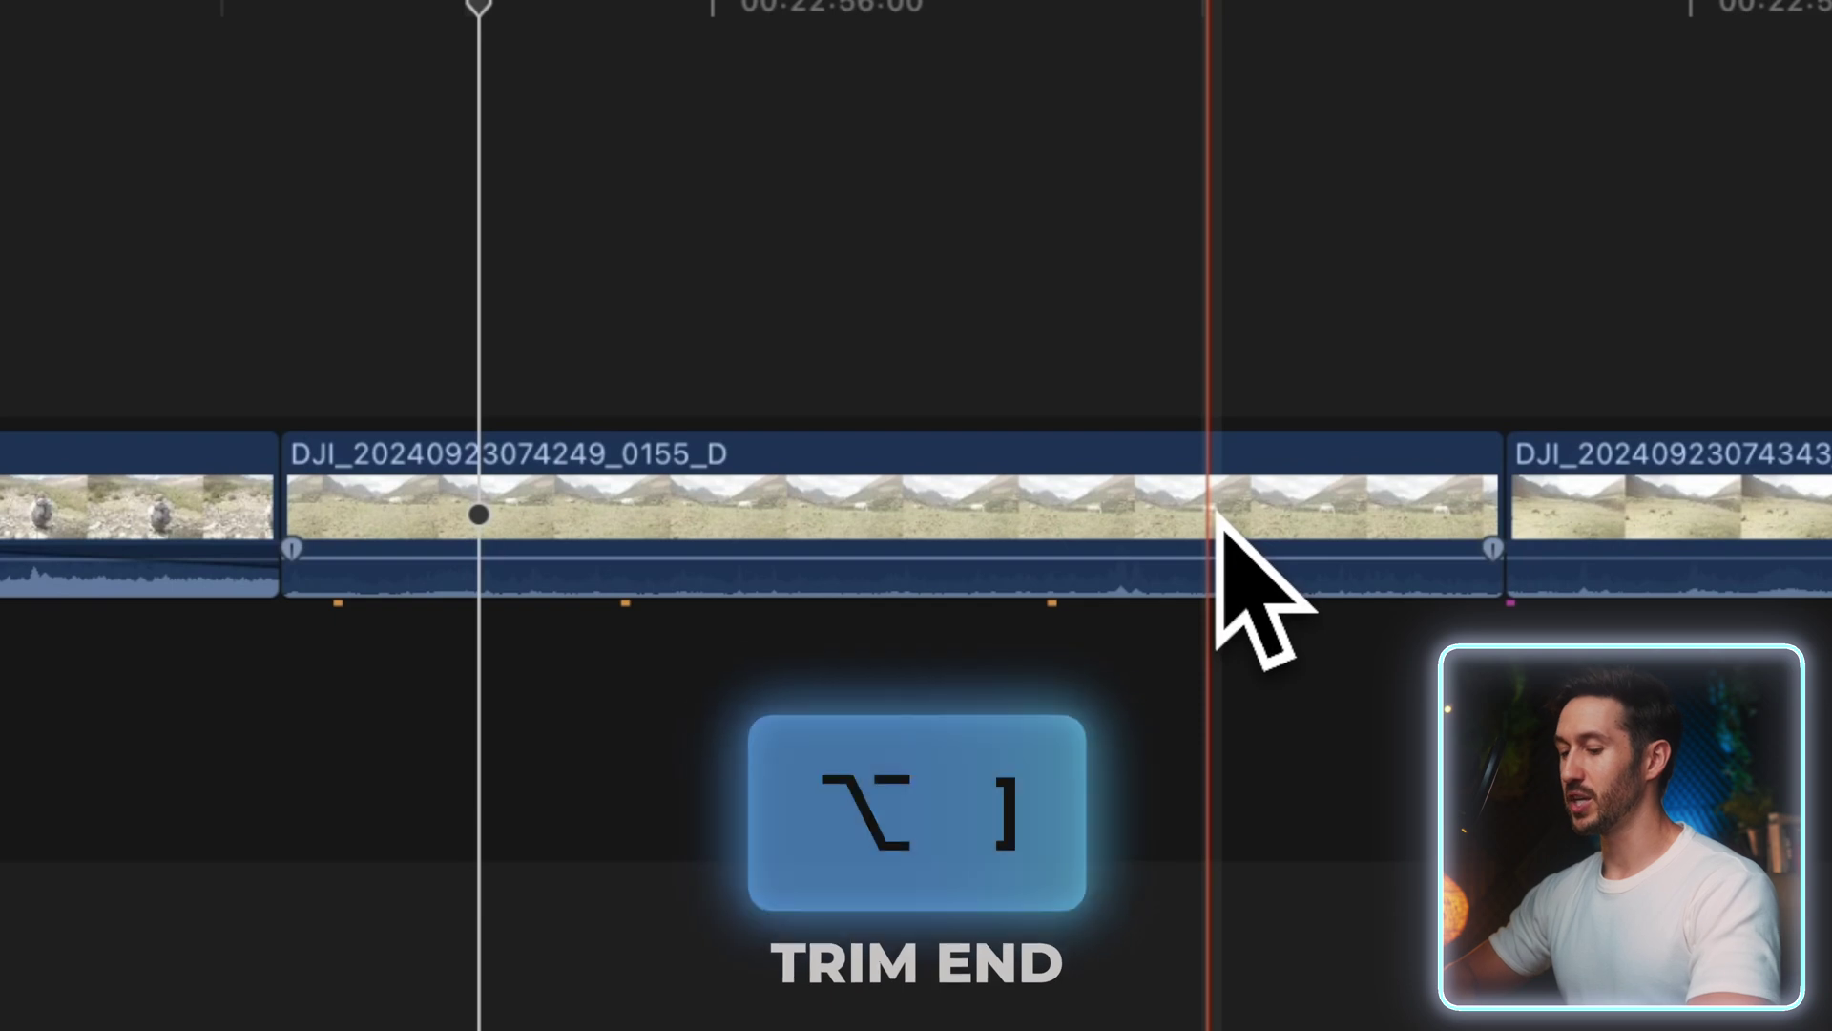
key(alt+bracketright)
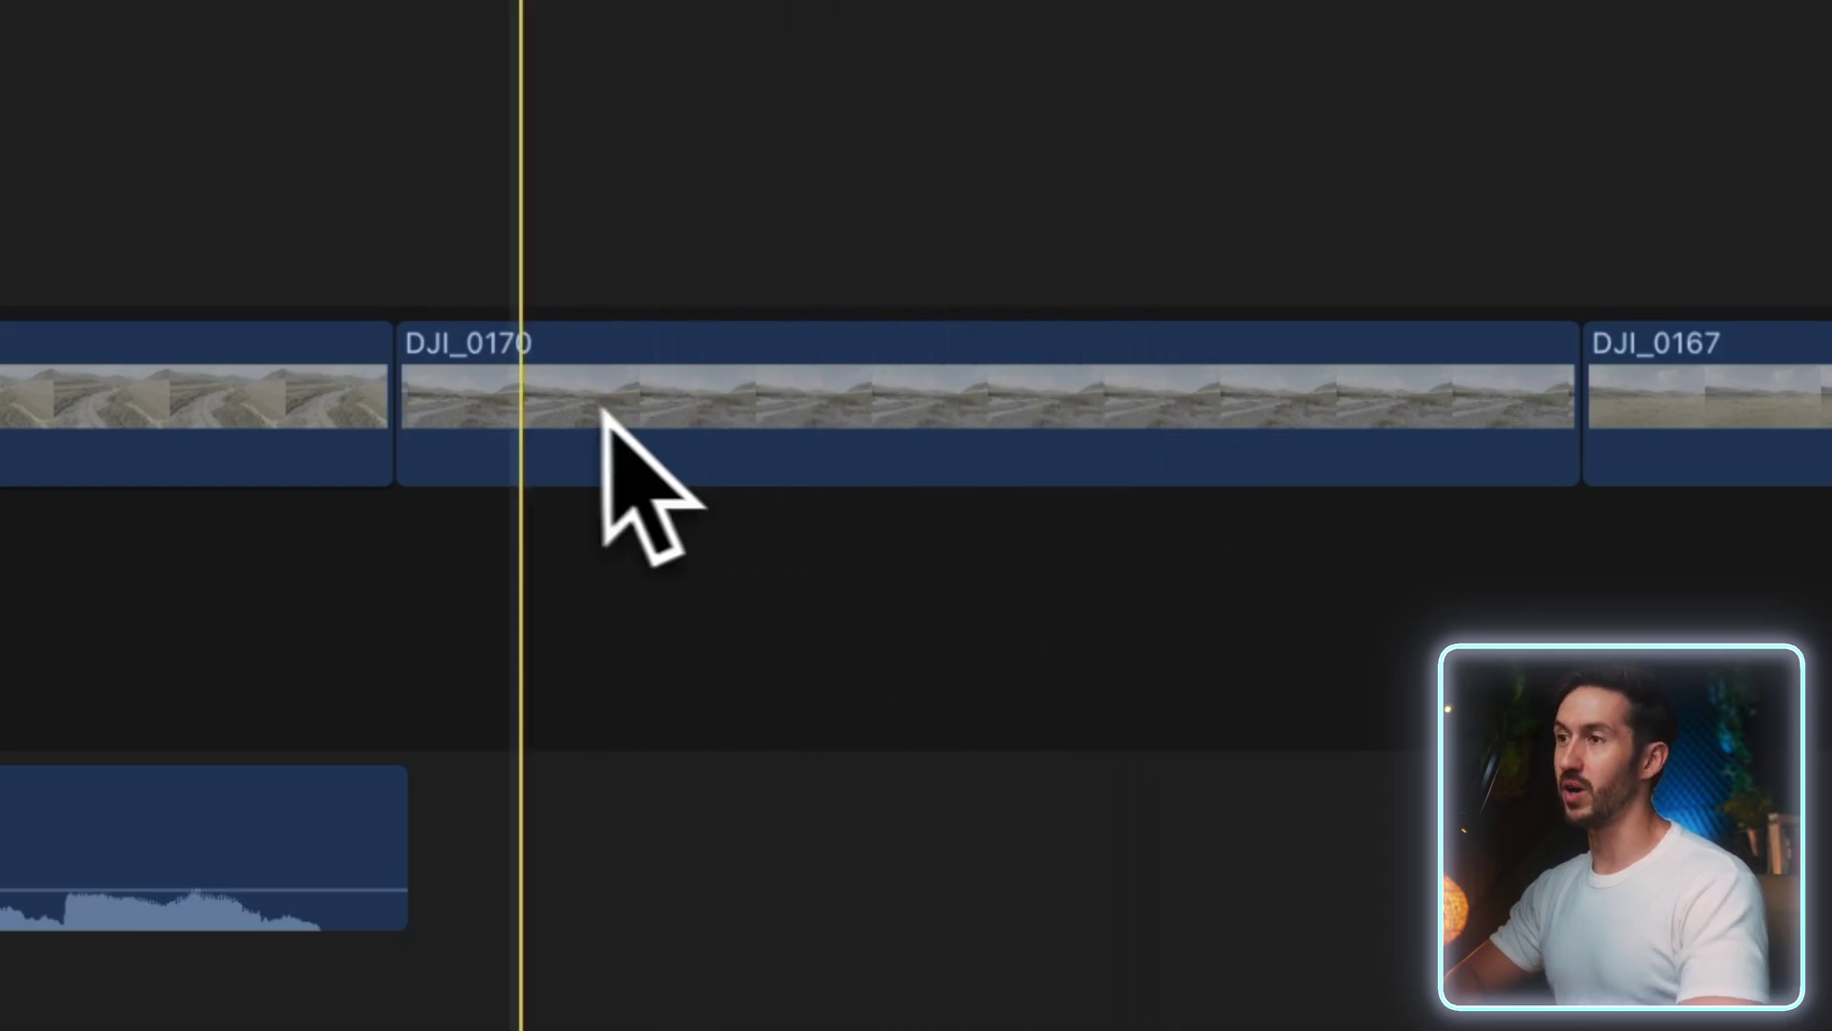
Trim DJI_0170's start 14 frames later and extend its end
drag(425, 401, 798, 391)
drag(1530, 401, 1115, 414)
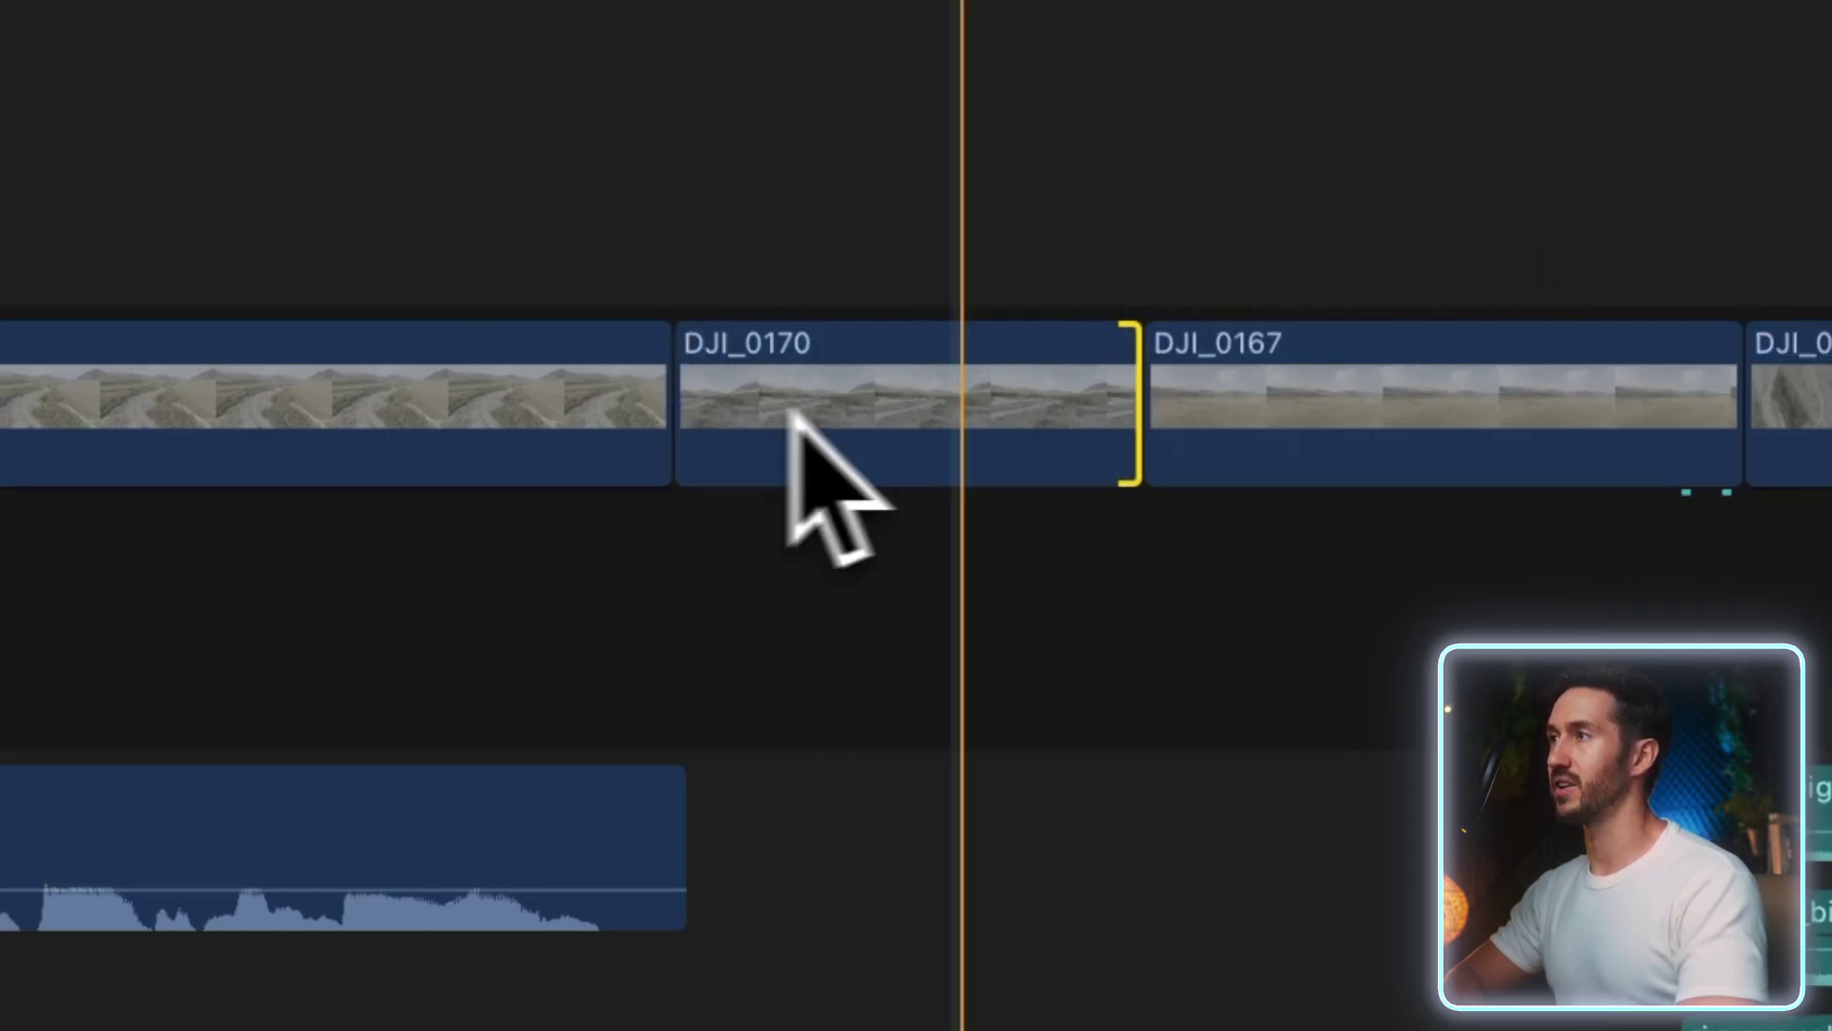
key(super+z)
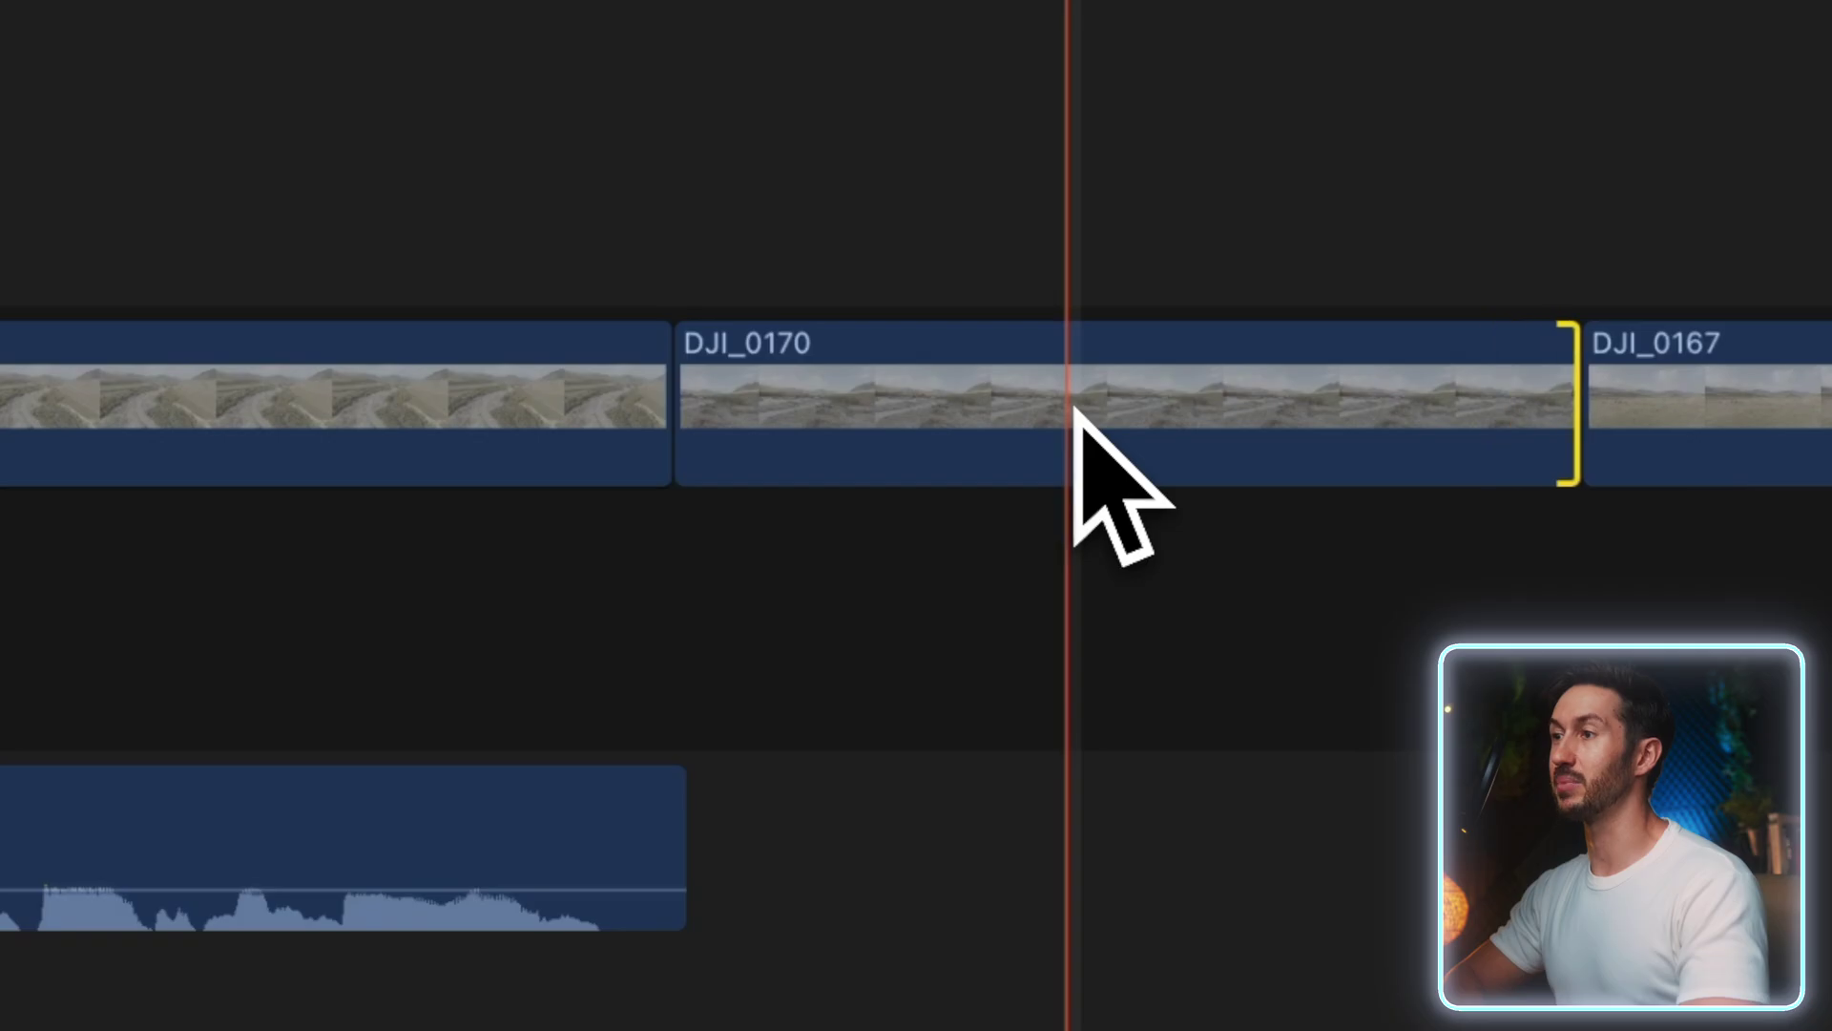
key(super+z)
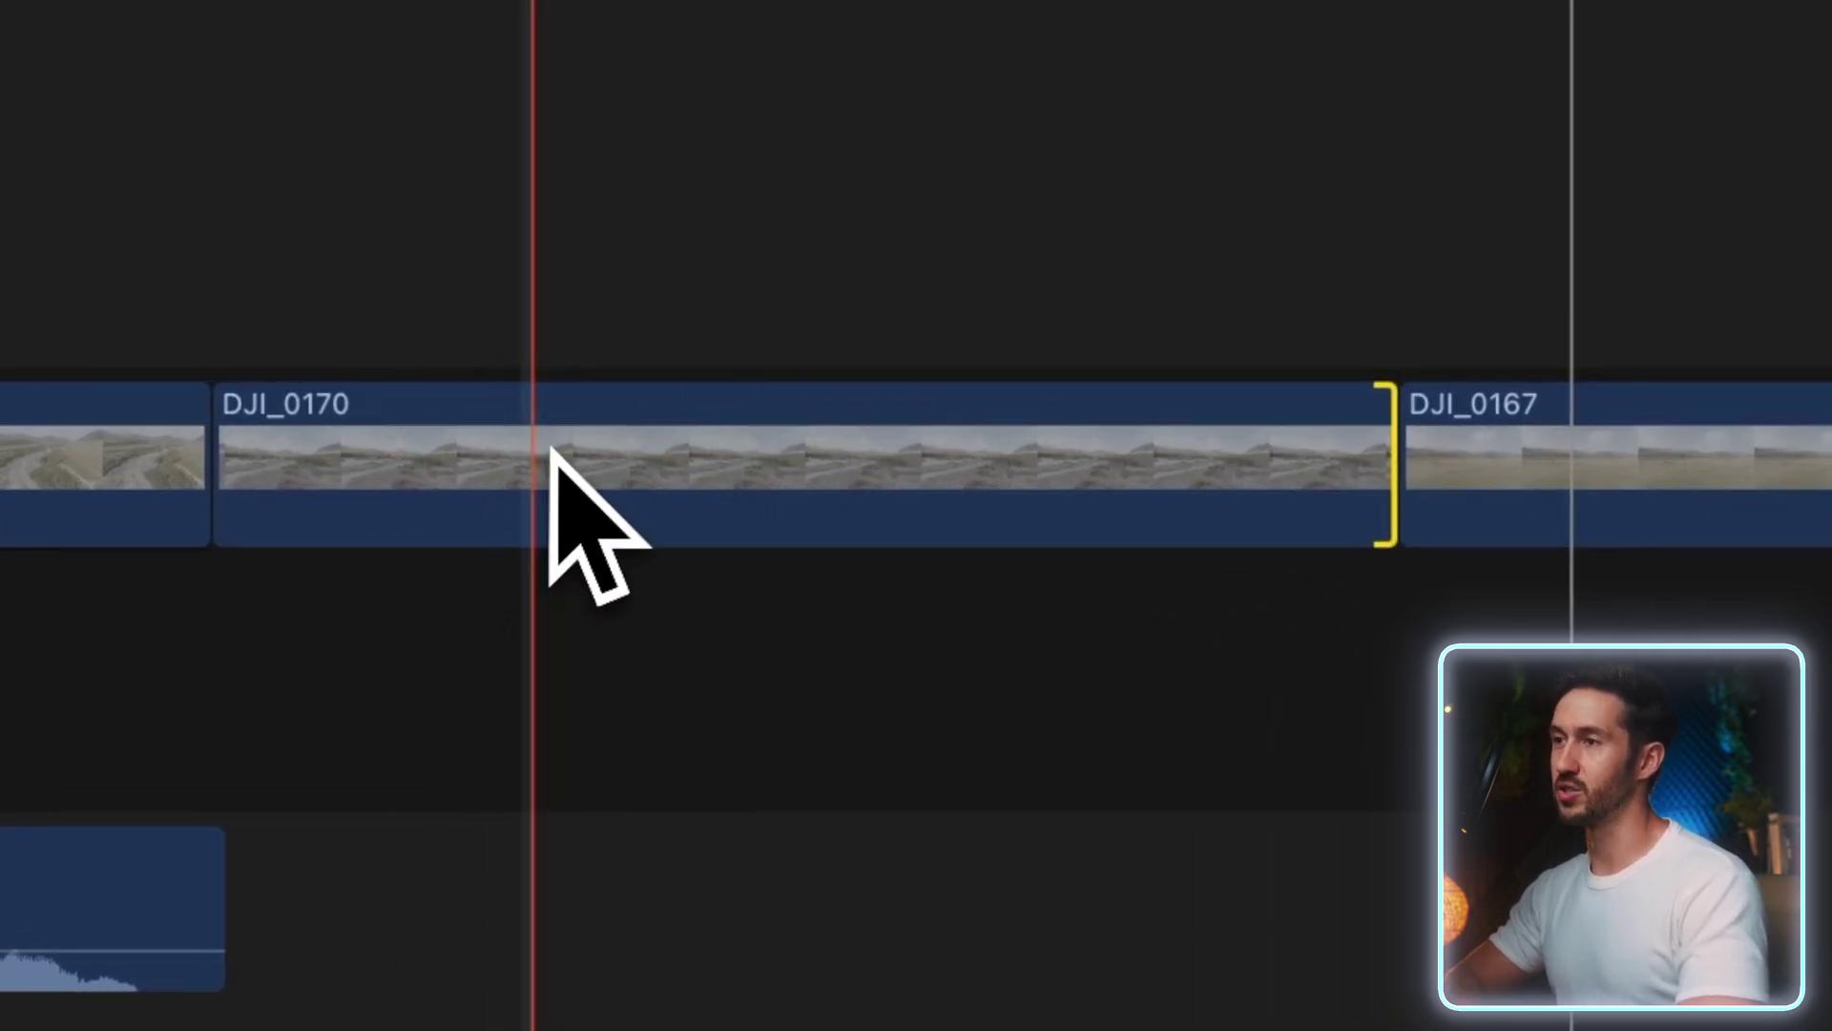
Trim DJI_0170 to a marked range inside it, then undo that trim
drag(459, 462, 1105, 432)
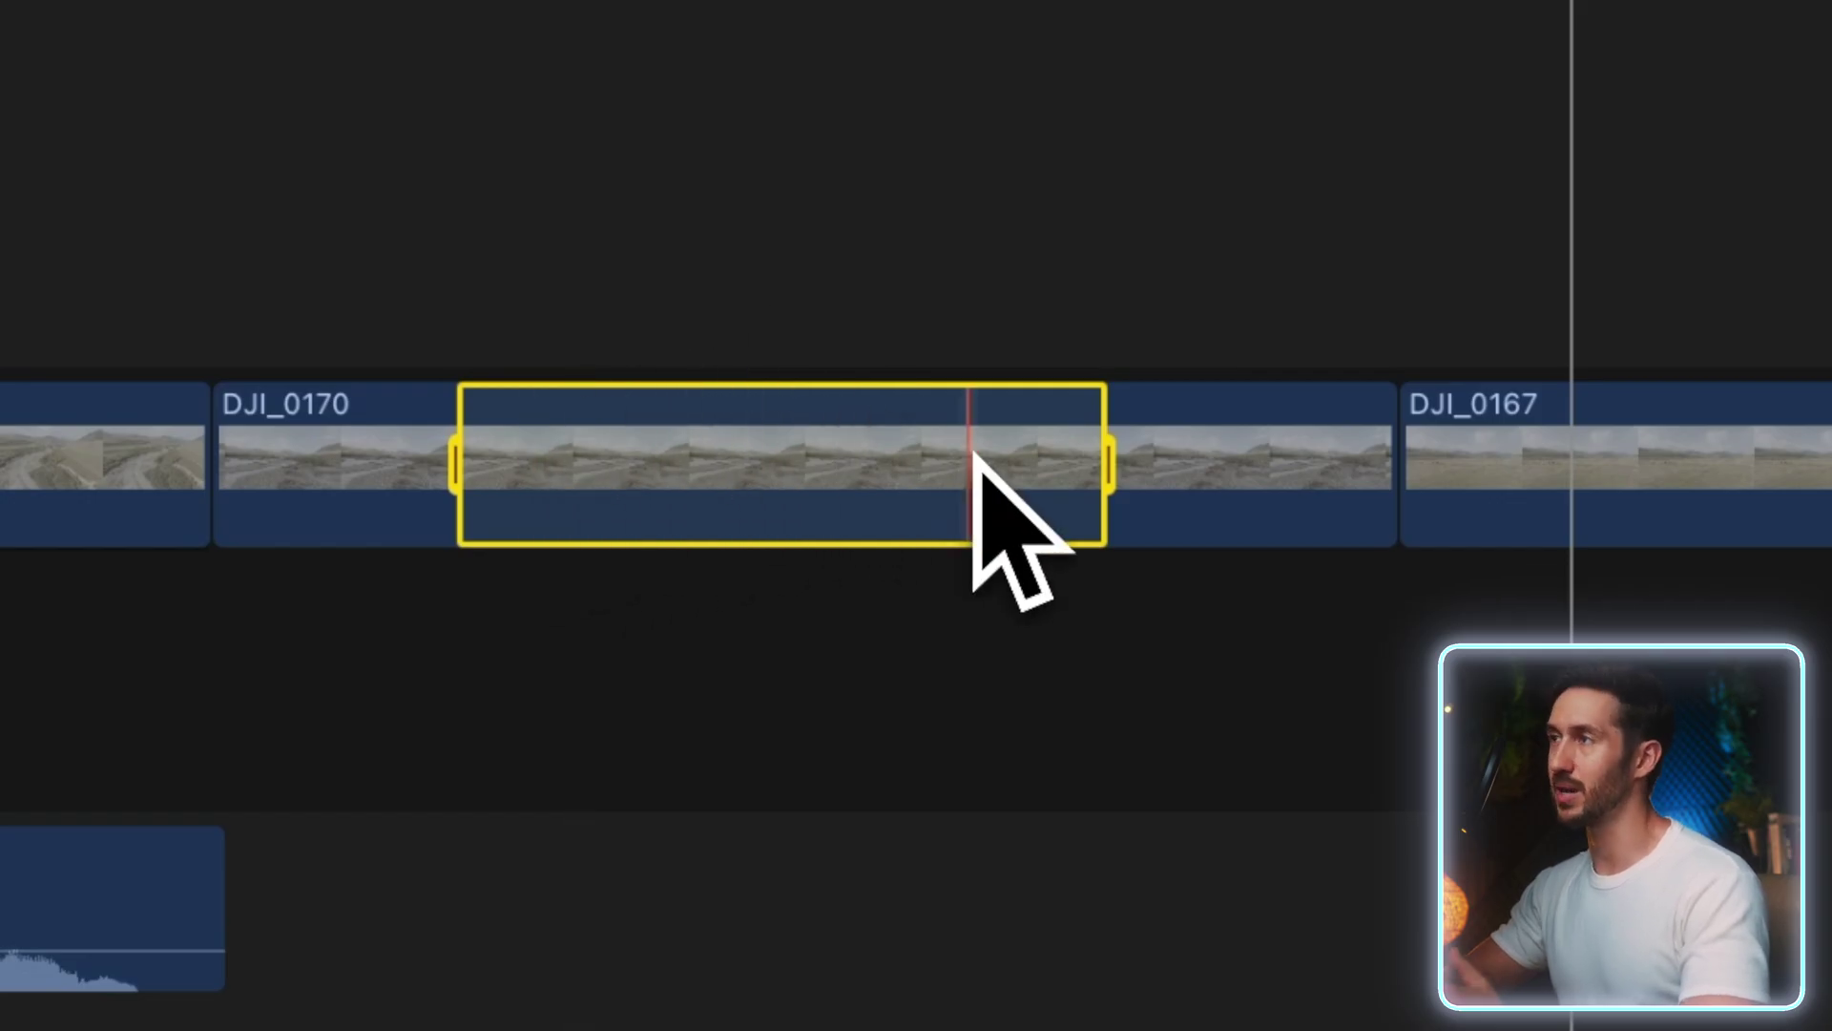
key(alt+slash)
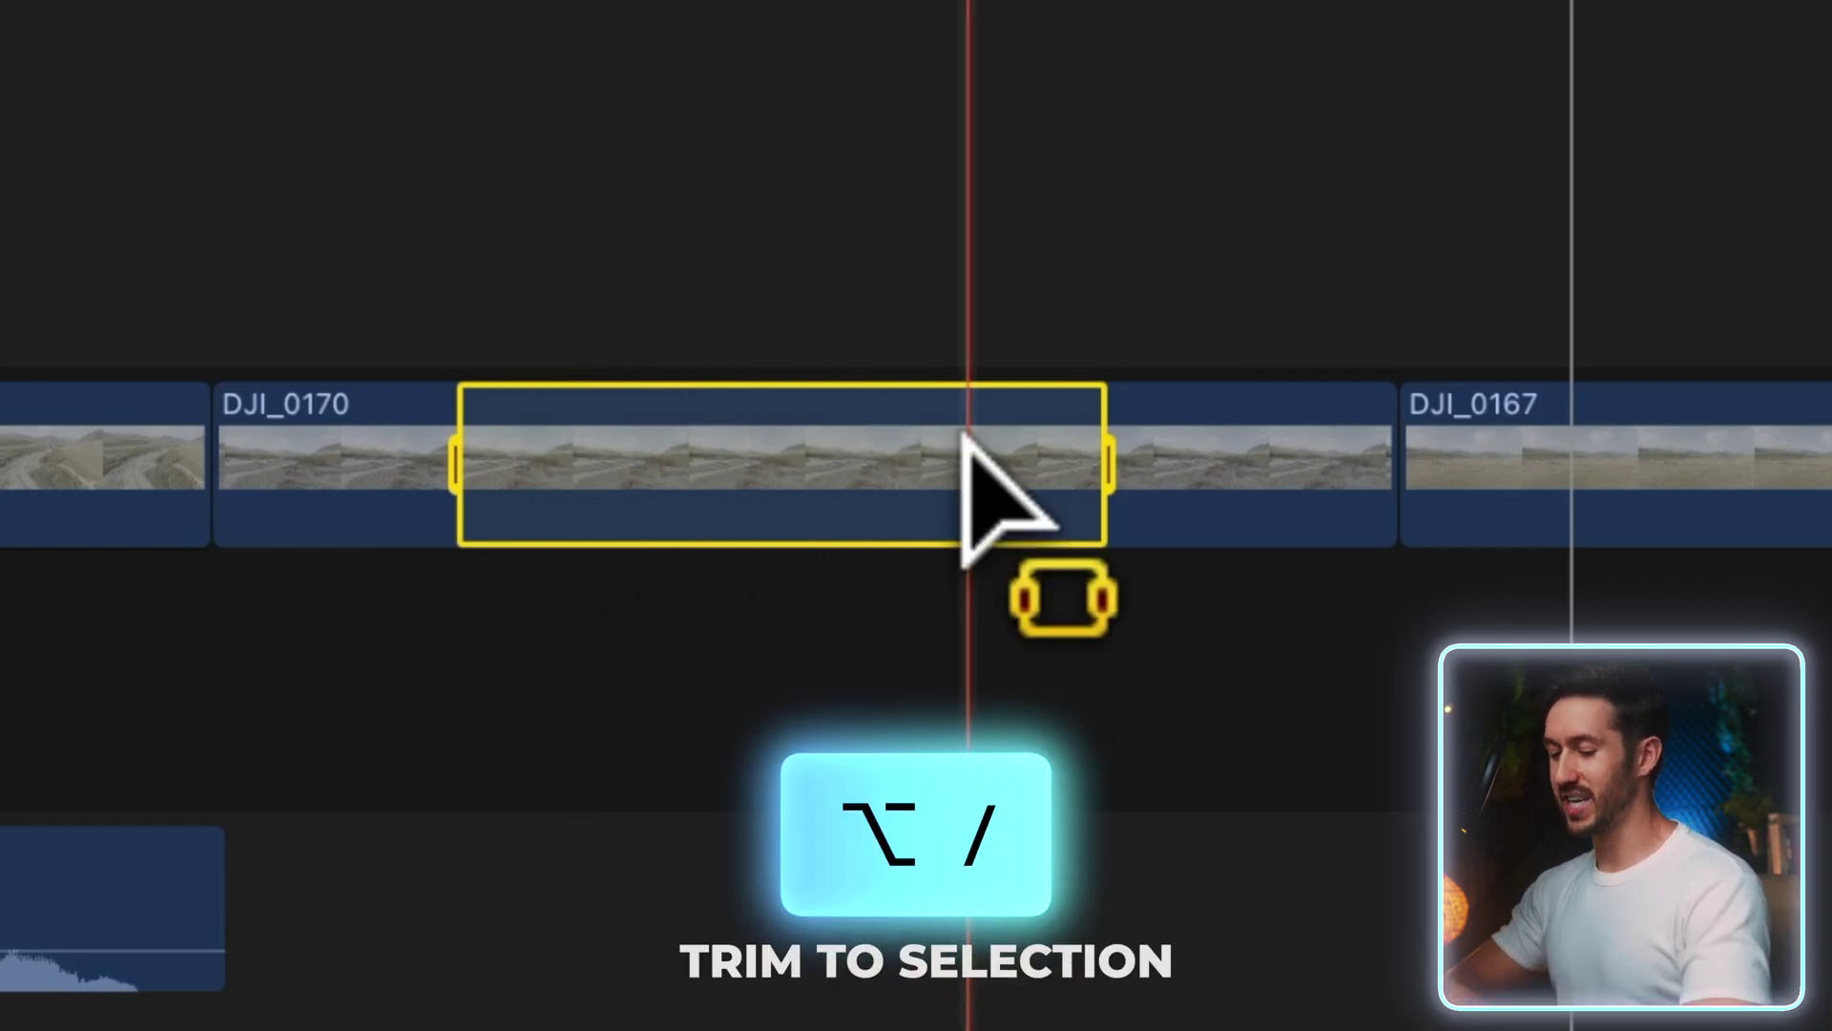
key(alt+slash)
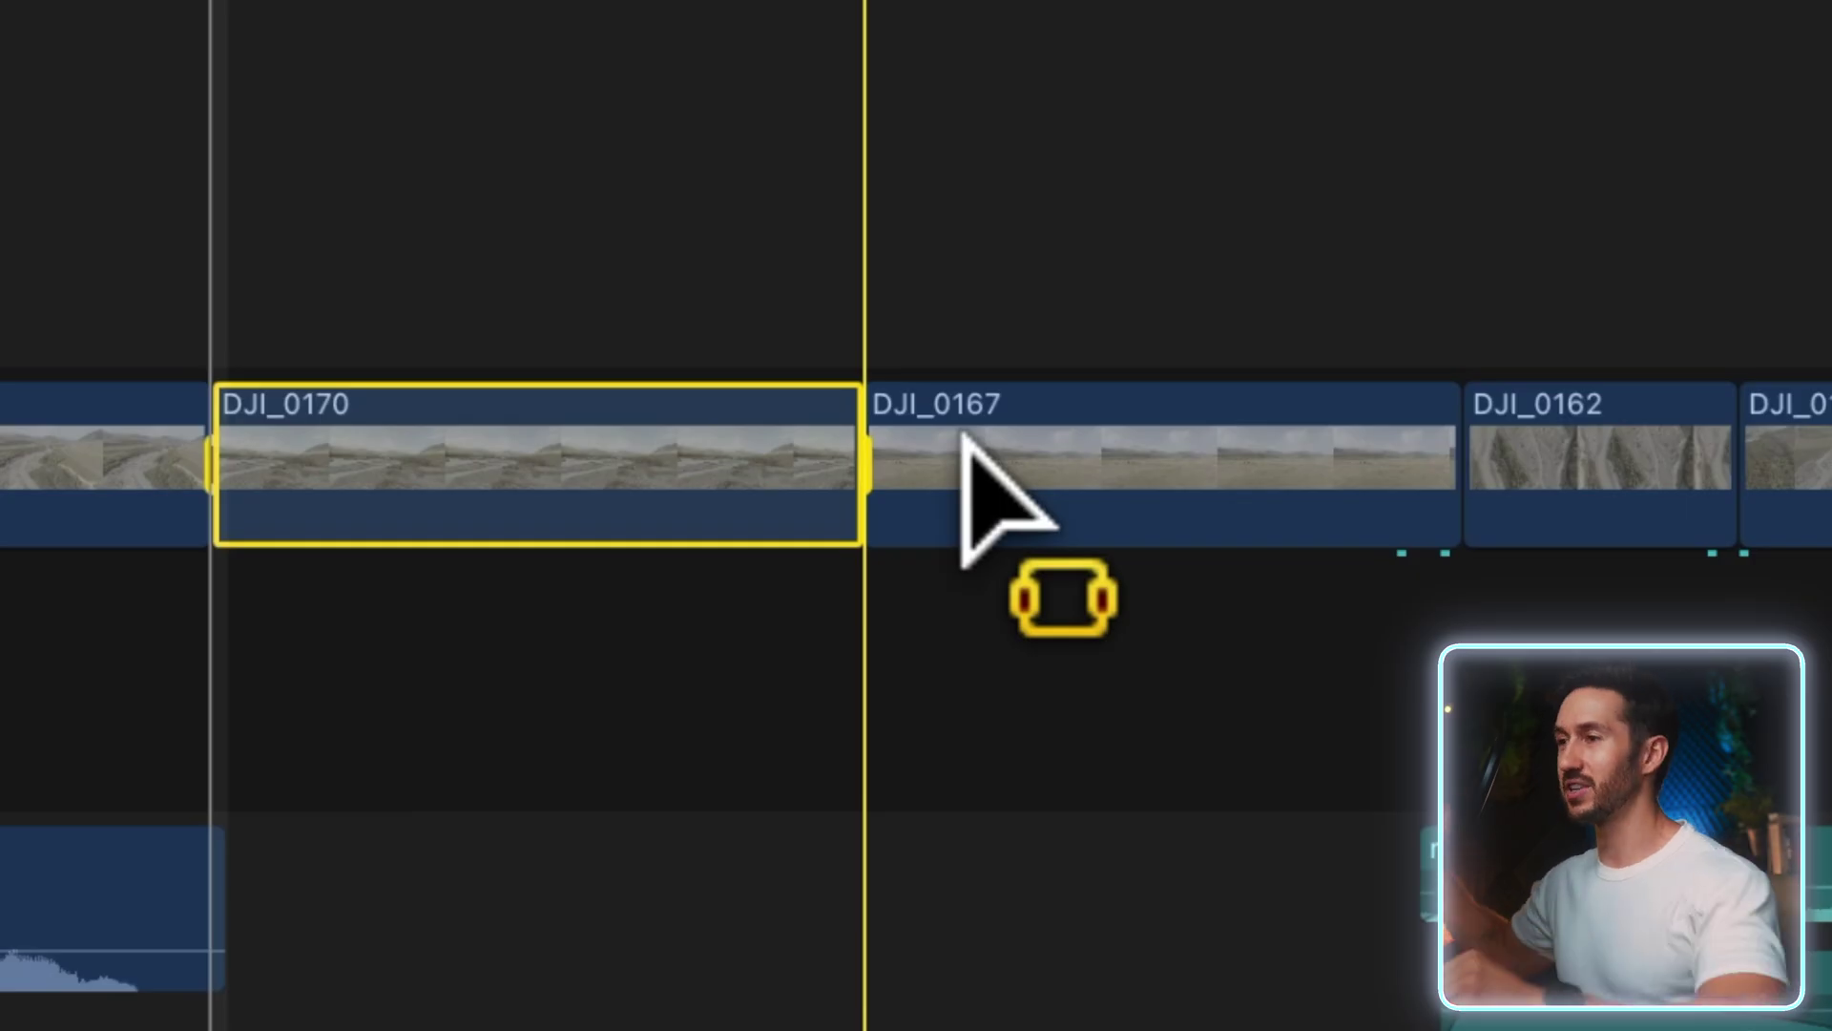
key(super+z)
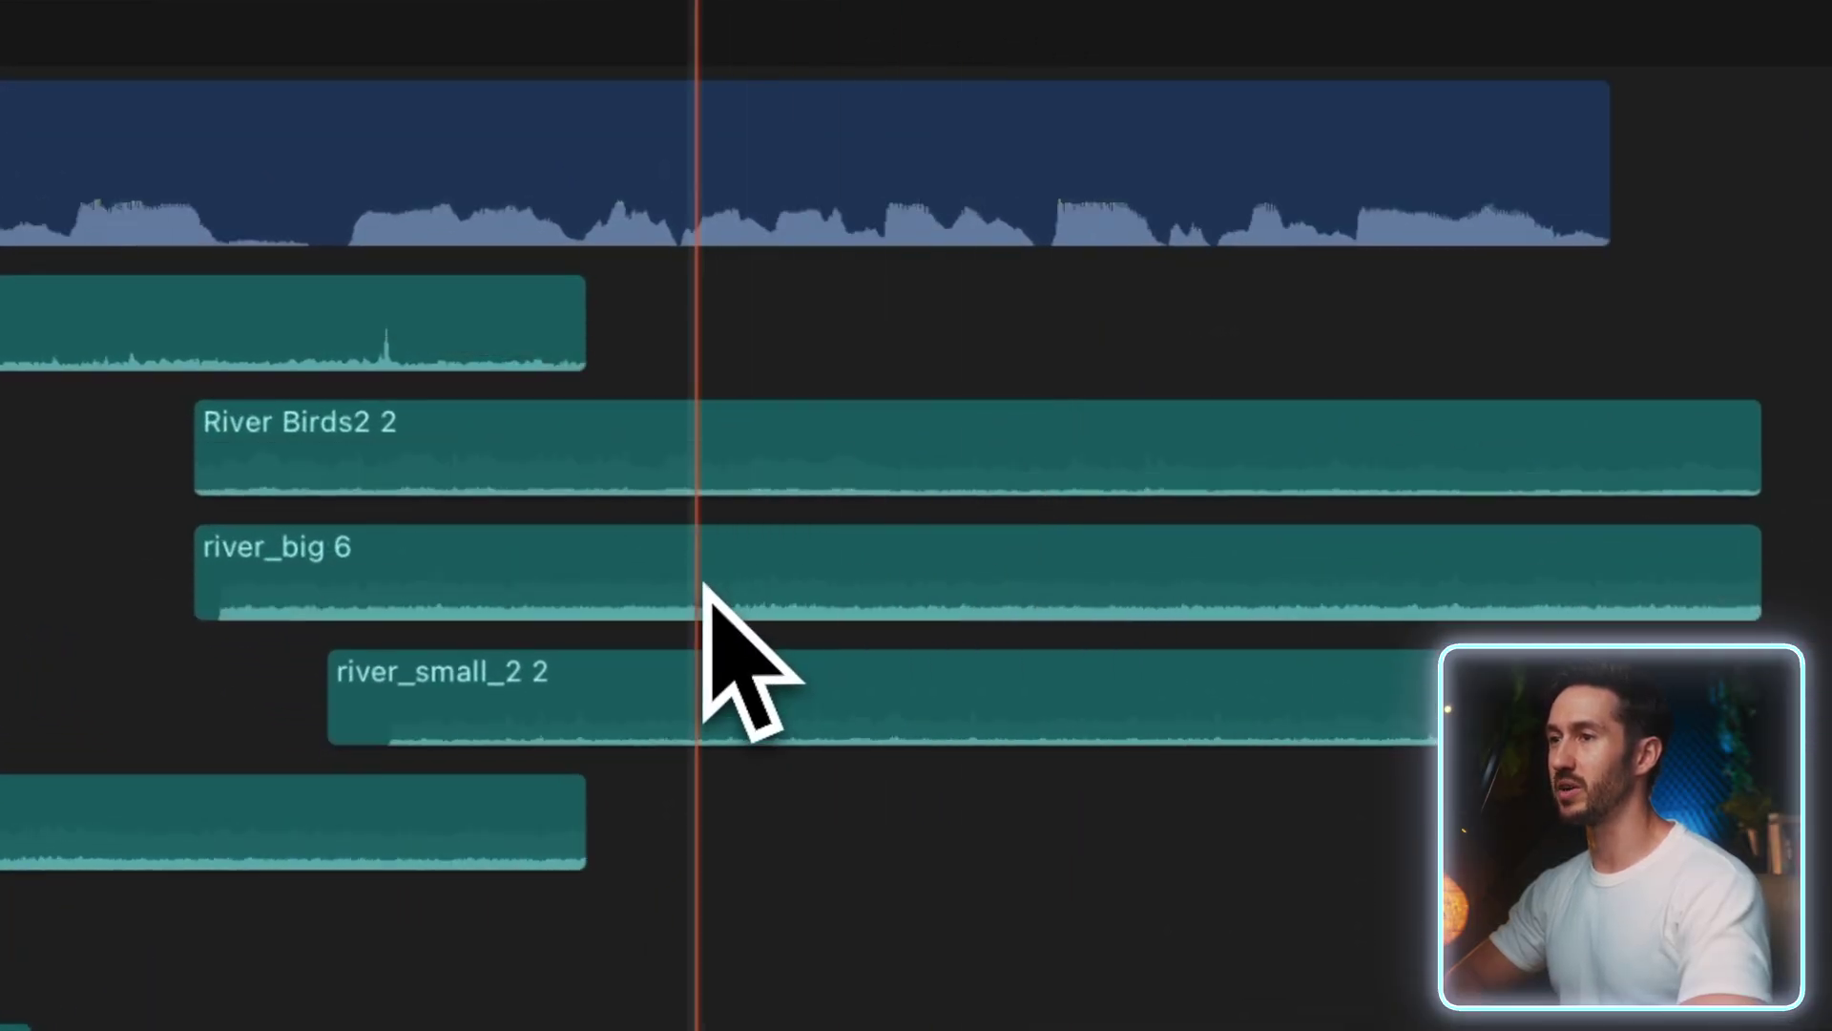
Zoom in and trim river_big 6 down to a marked range of about 01:10
key(super+equal)
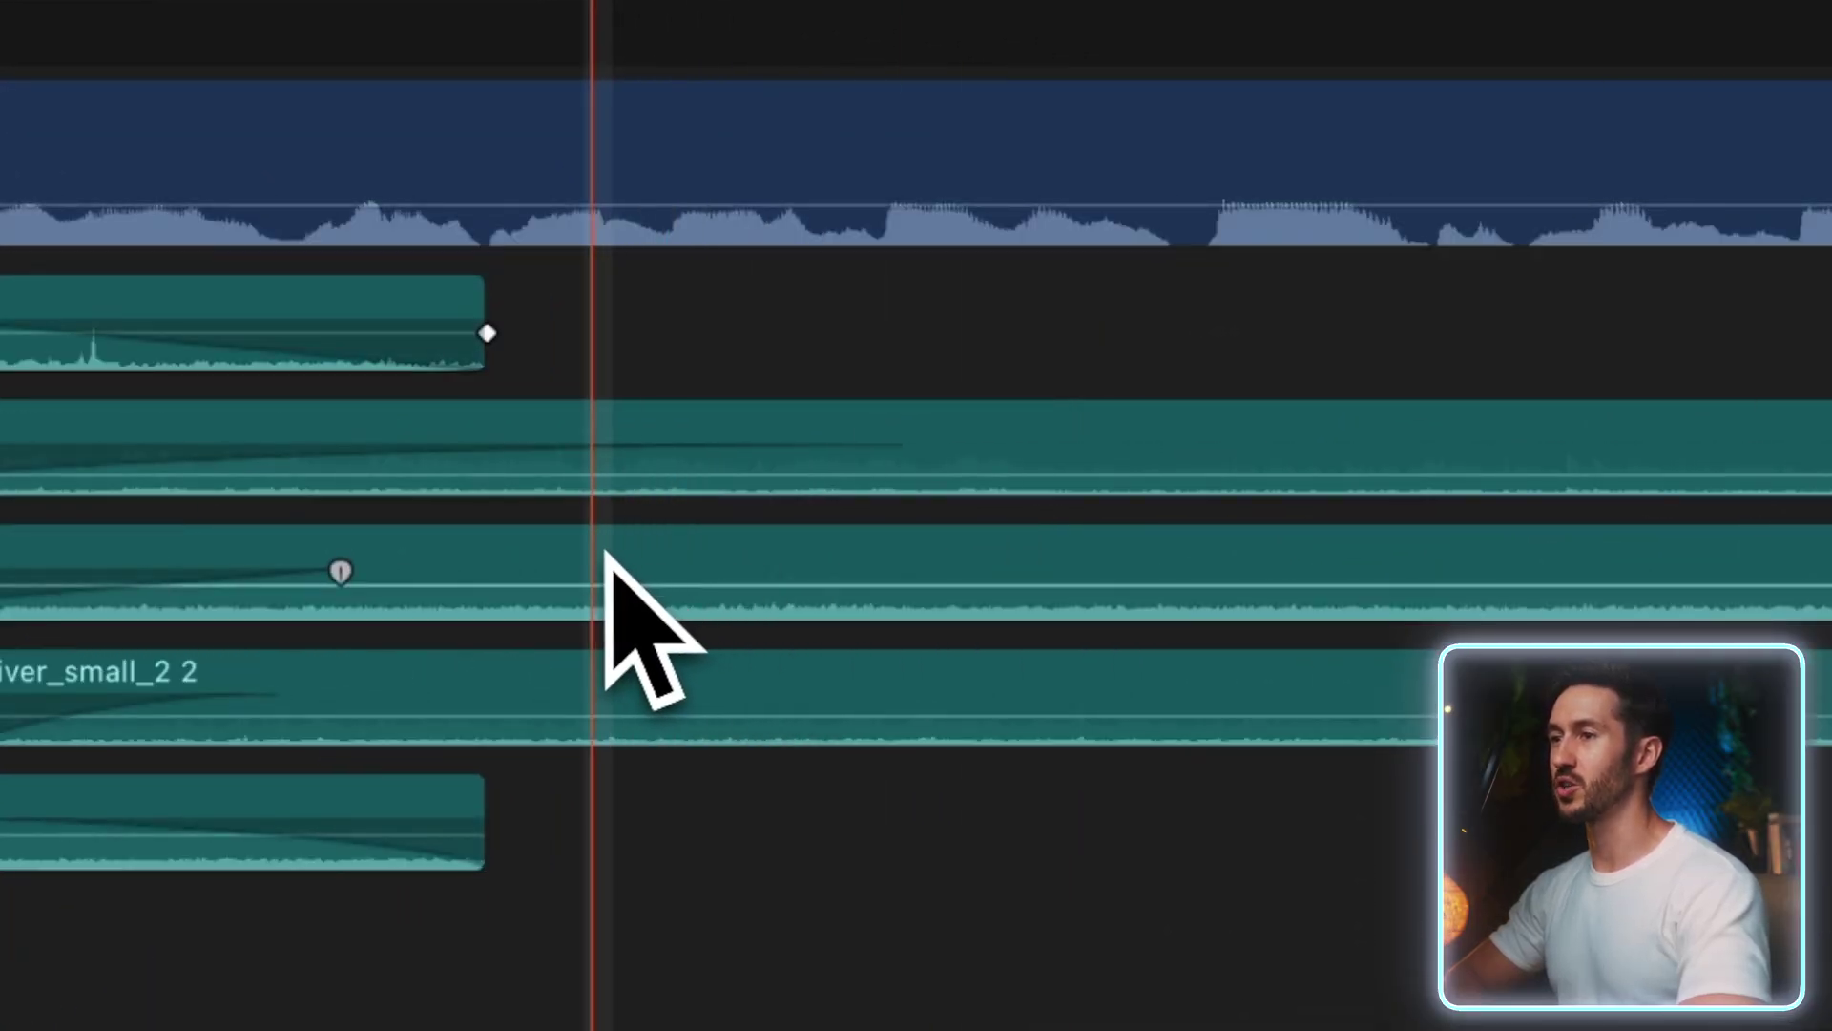
drag(547, 558, 1781, 544)
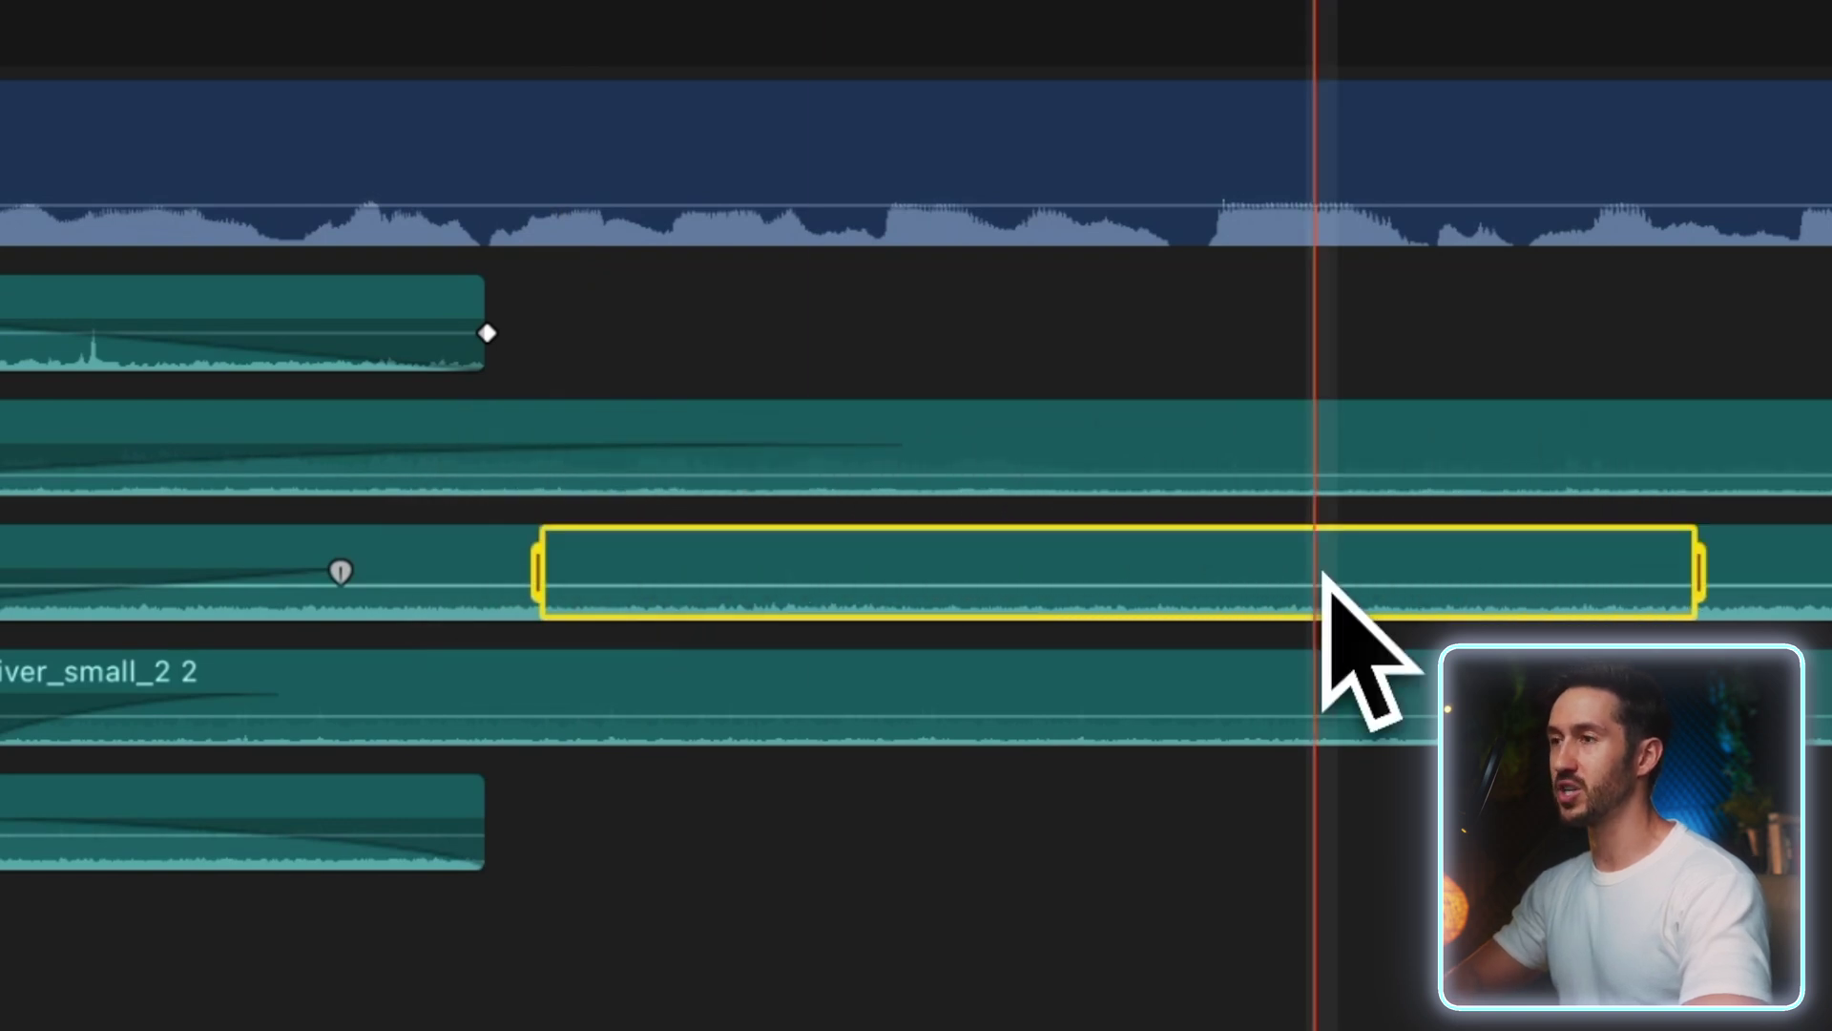
key(alt+backslash)
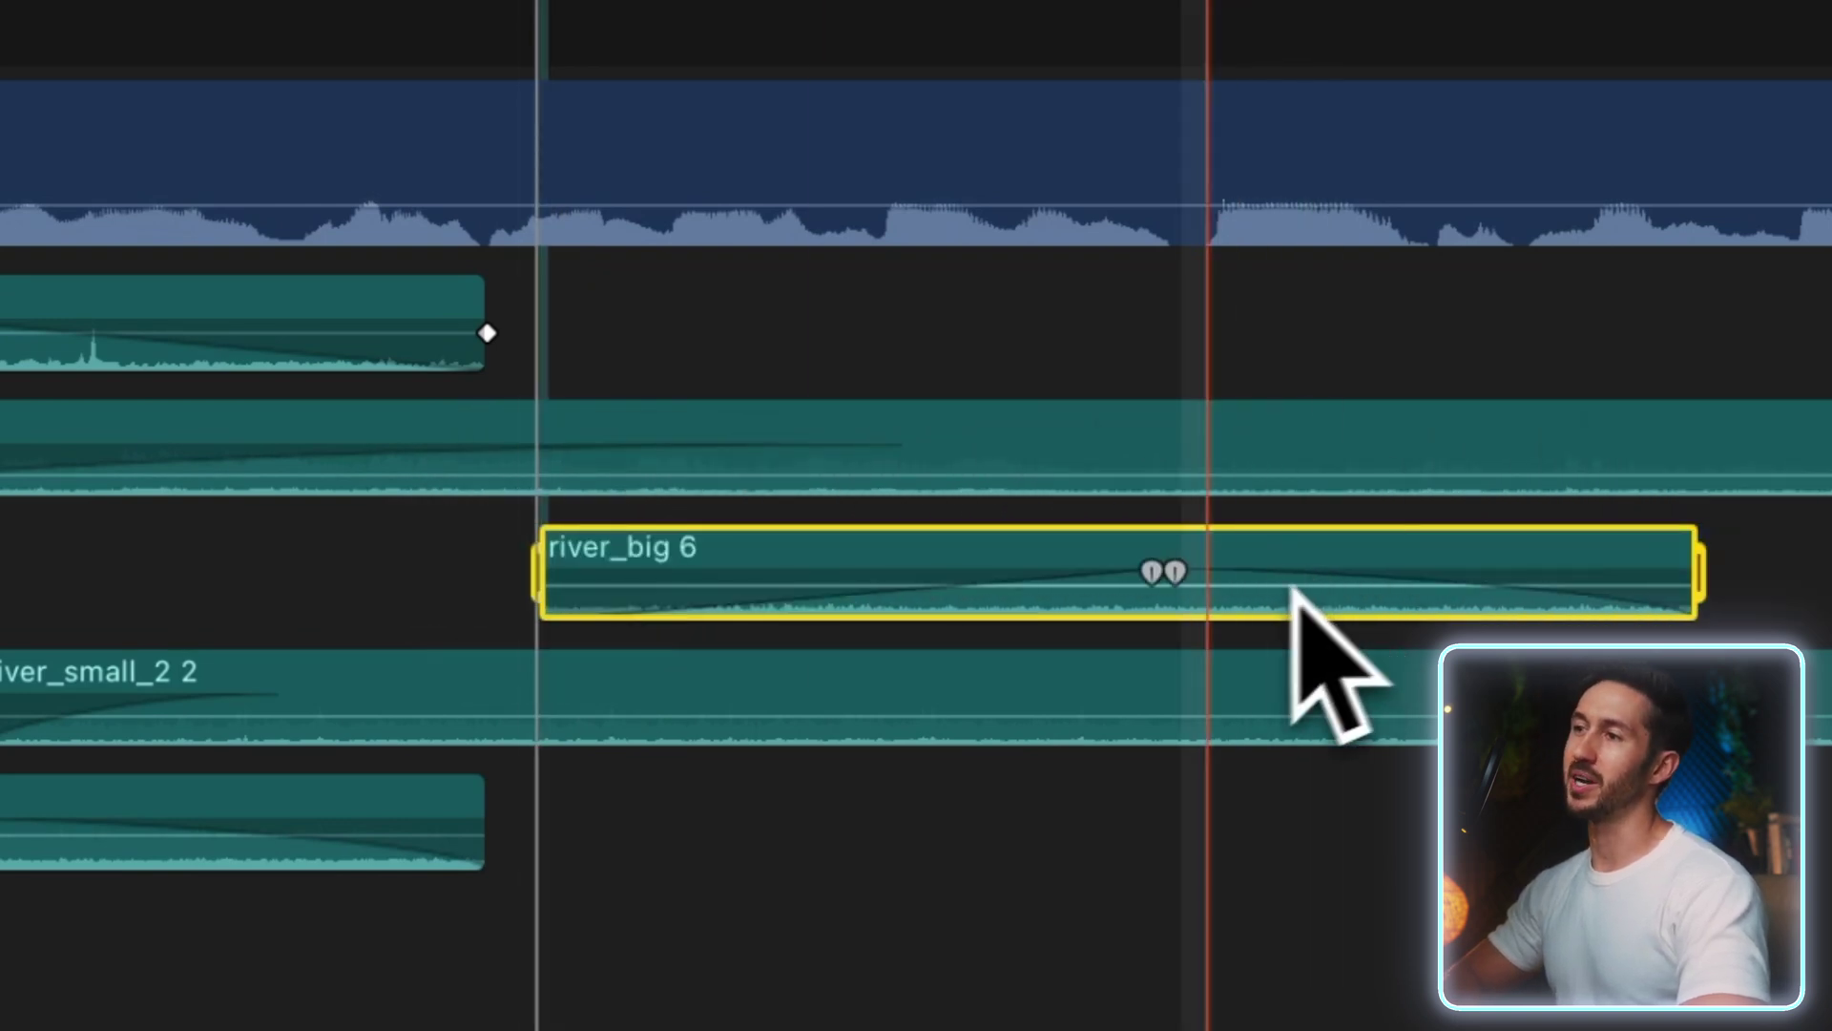
Move river_big 6's fade-in and fade-out volume keyframes out toward the clip's start and end
mouse_move(1147, 588)
drag(1153, 578, 870, 601)
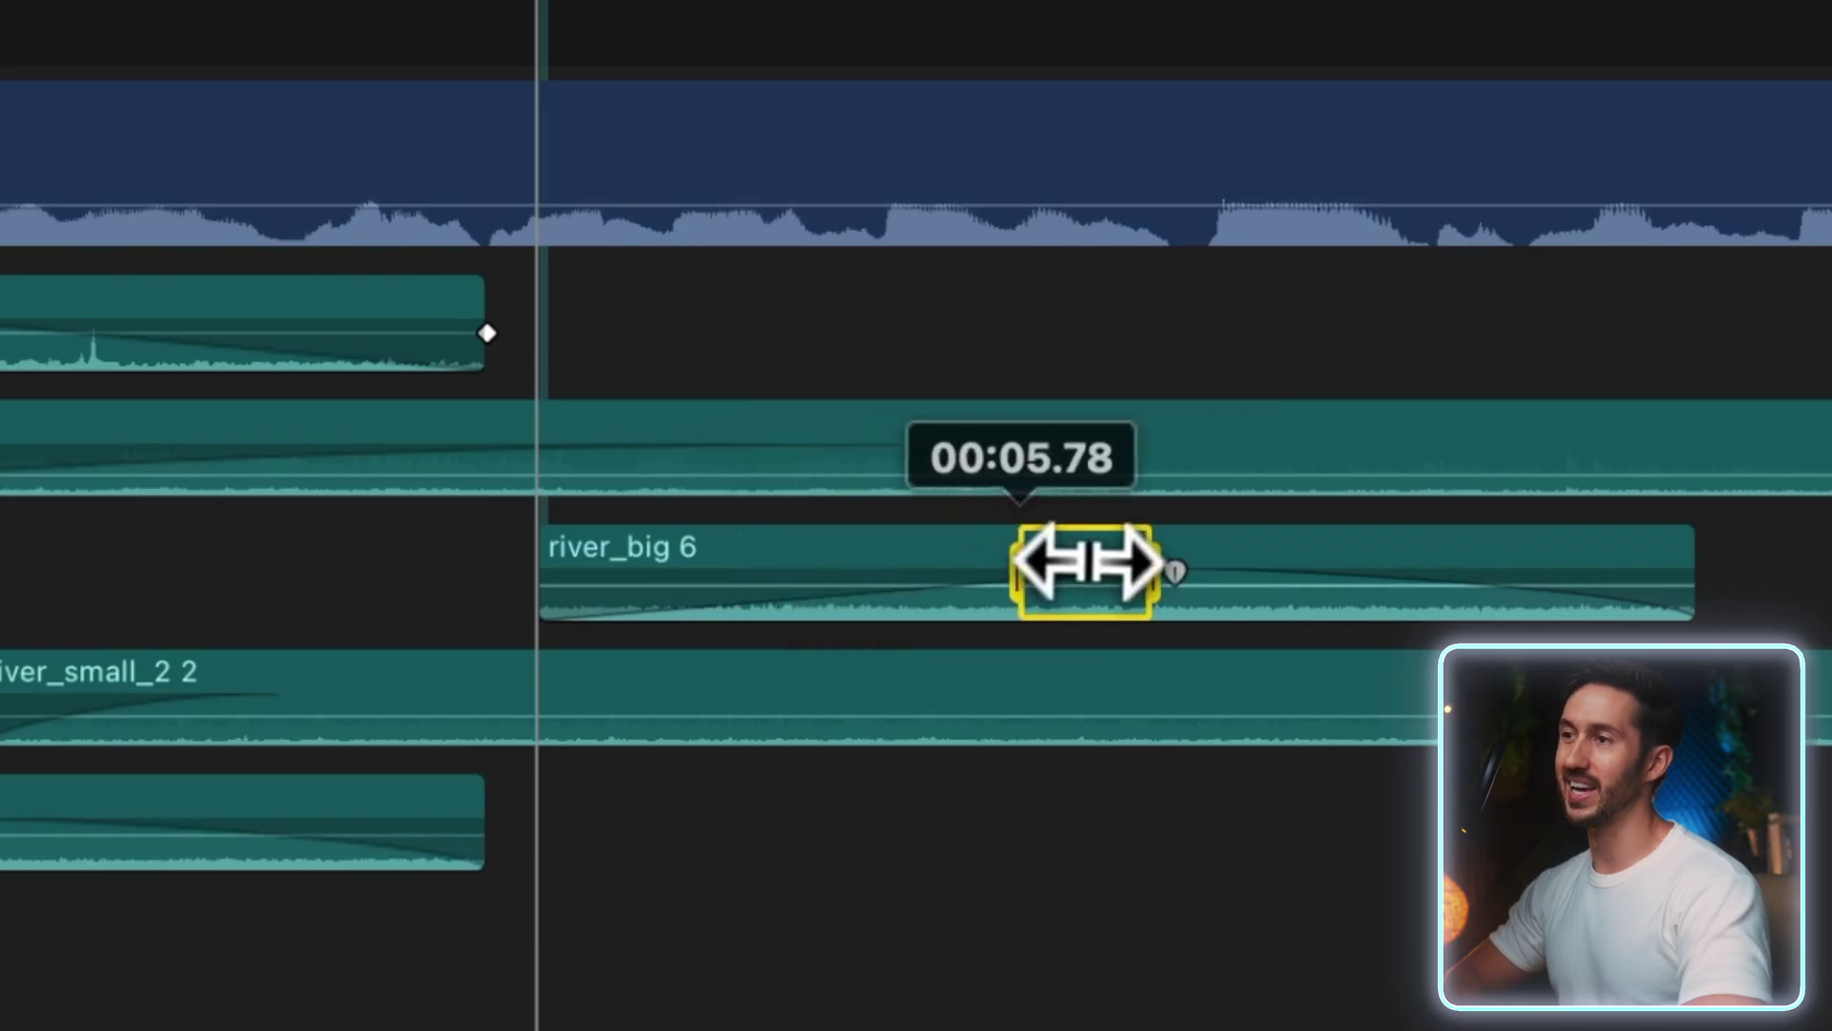
click(1432, 592)
mouse_move(1172, 594)
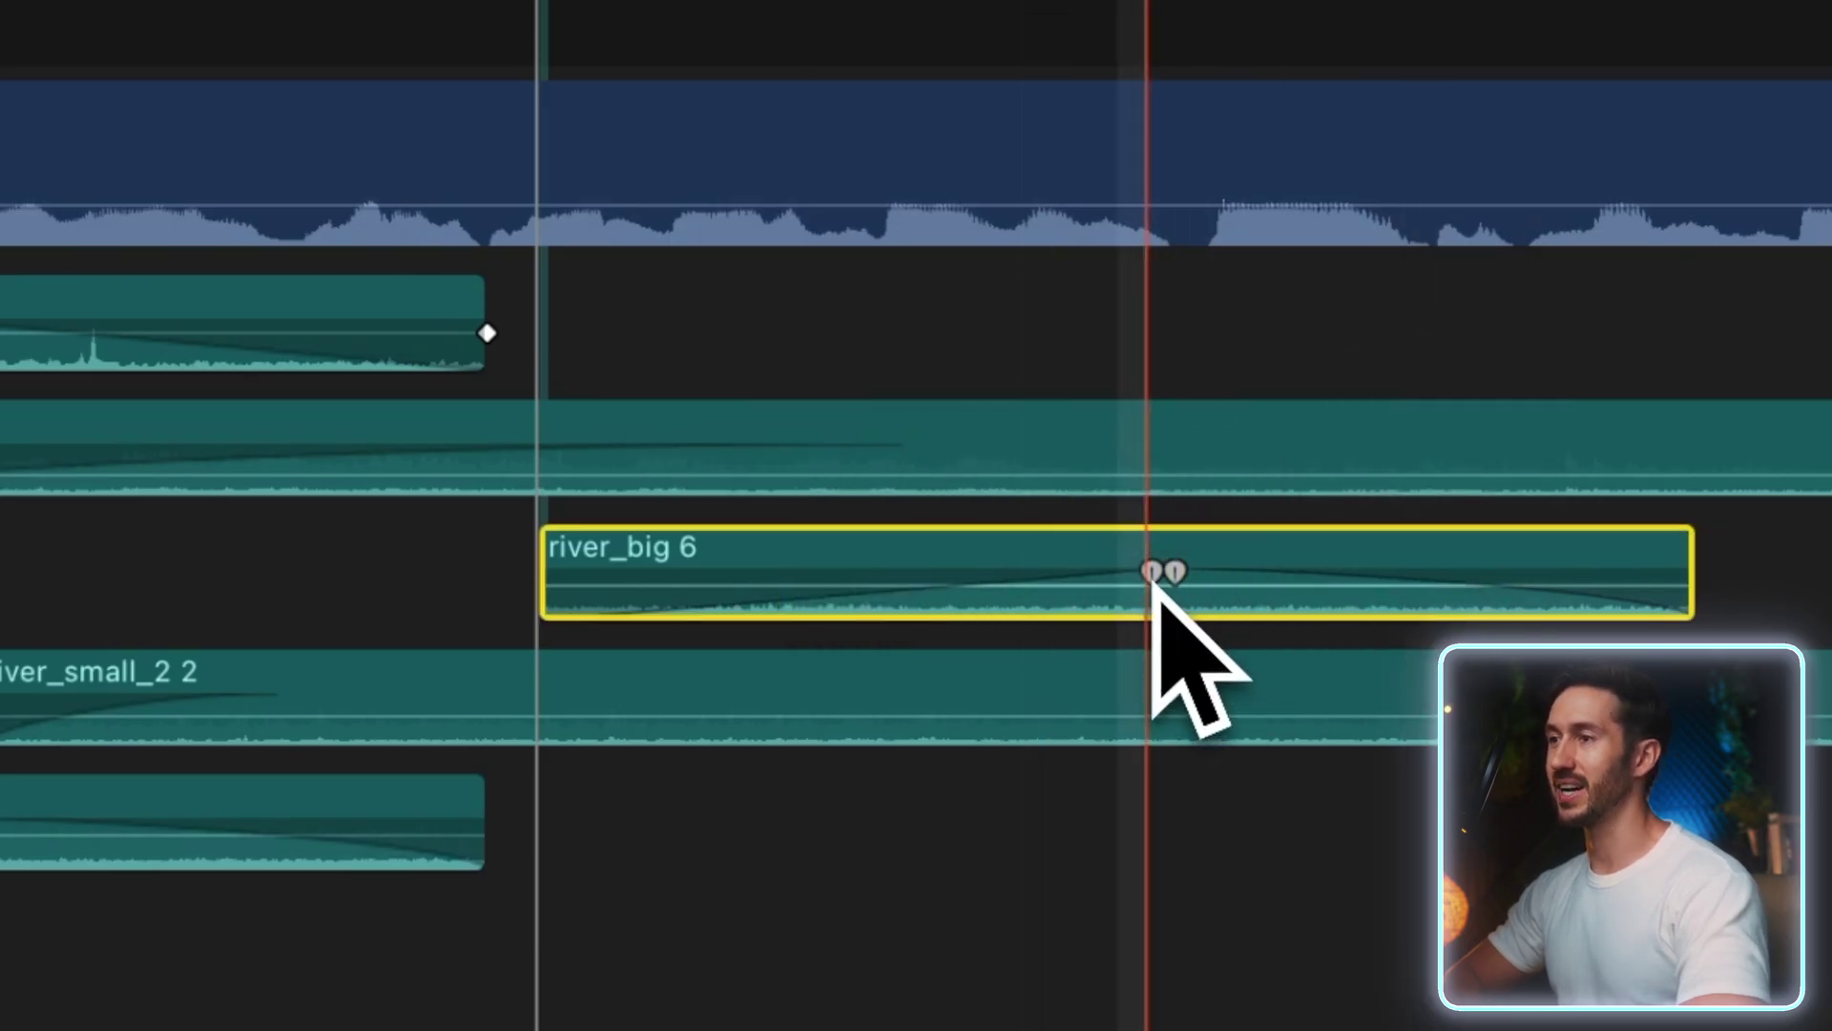
drag(1153, 575, 601, 577)
drag(1176, 573, 1628, 569)
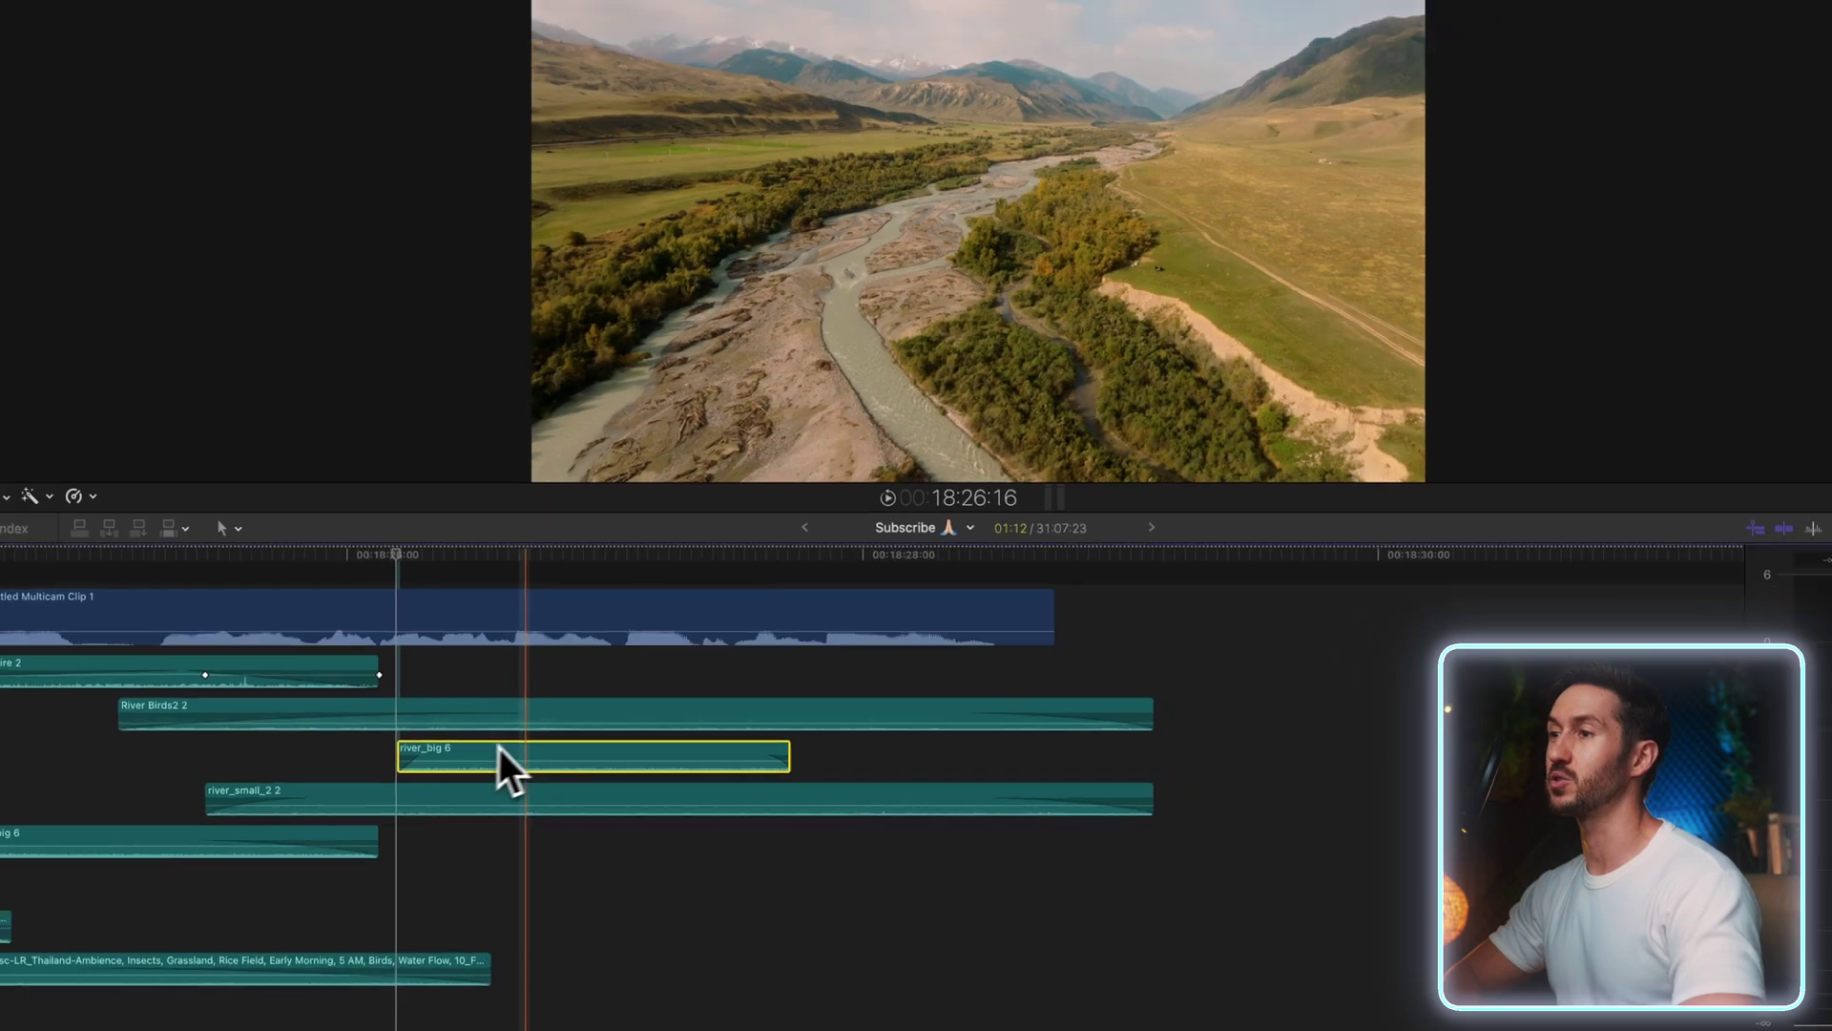
With the Trim tool (T), slide the second 0154_D clip between the longer 0154_D footage and 0156_D
scroll(509, 748, up, 5)
click(1262, 662)
scroll(1260, 662, right, 5)
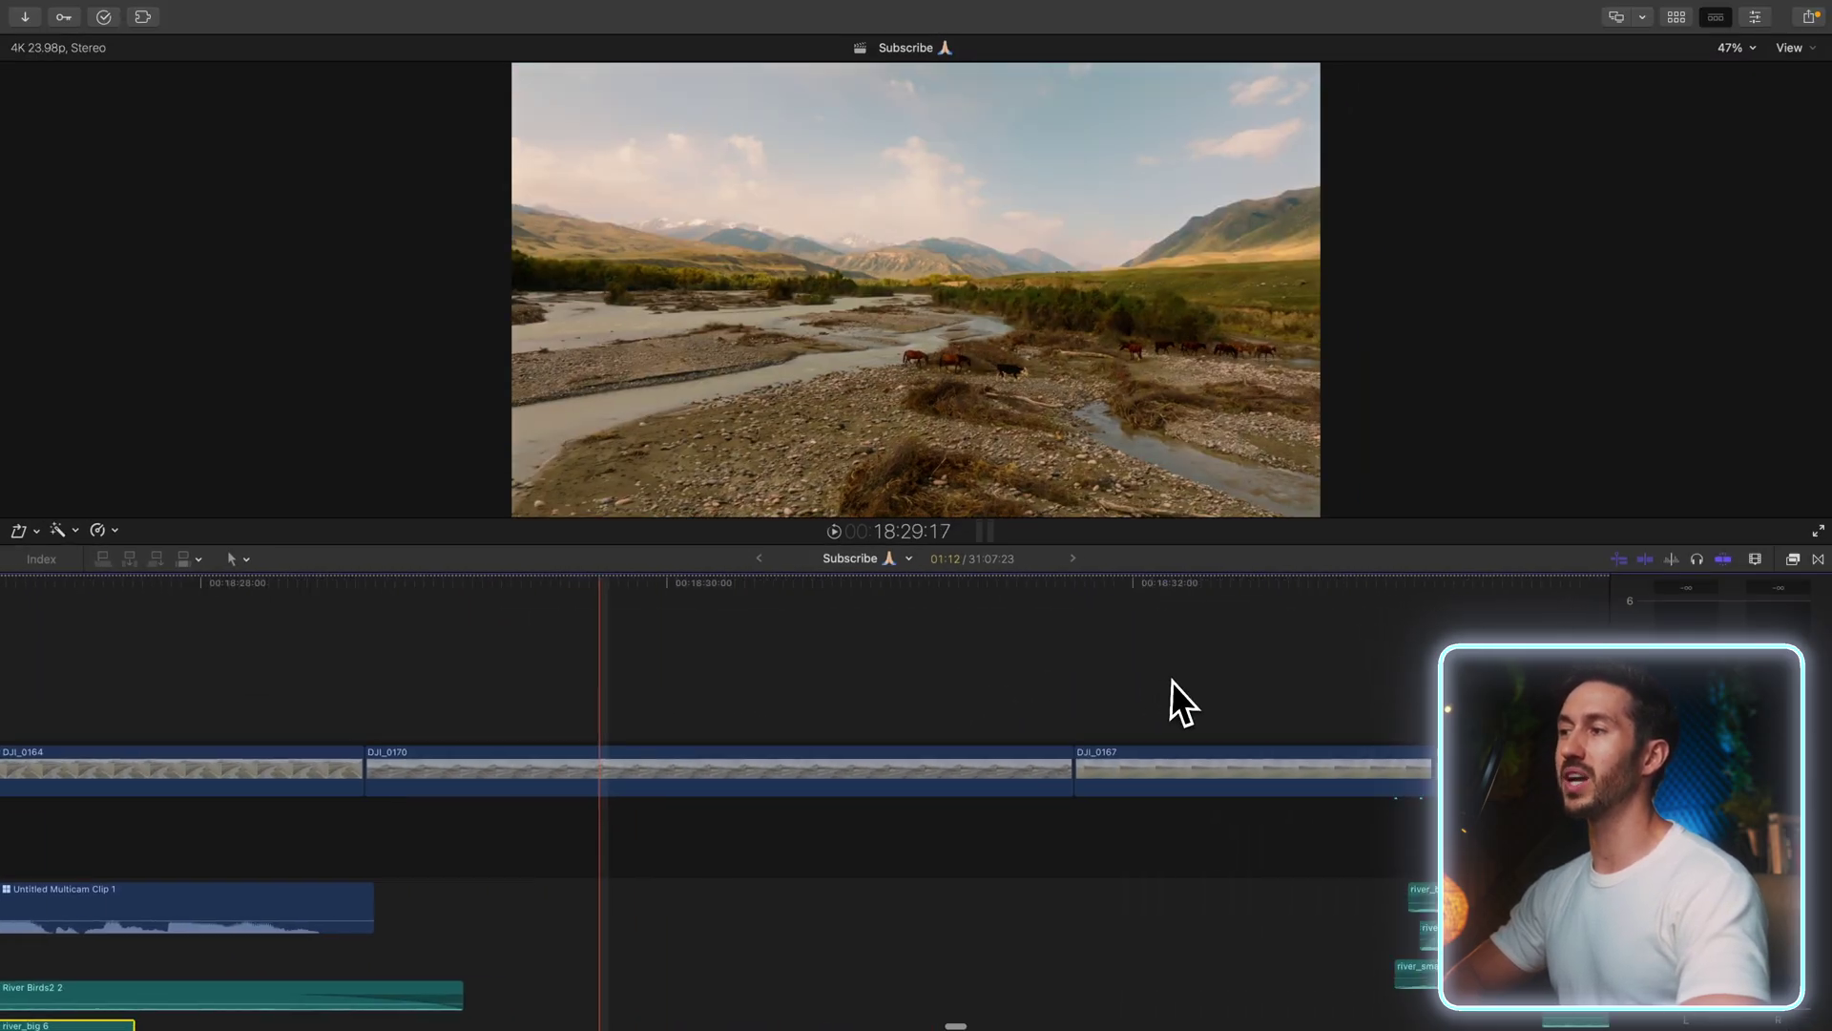
scroll(1172, 679, right, 1)
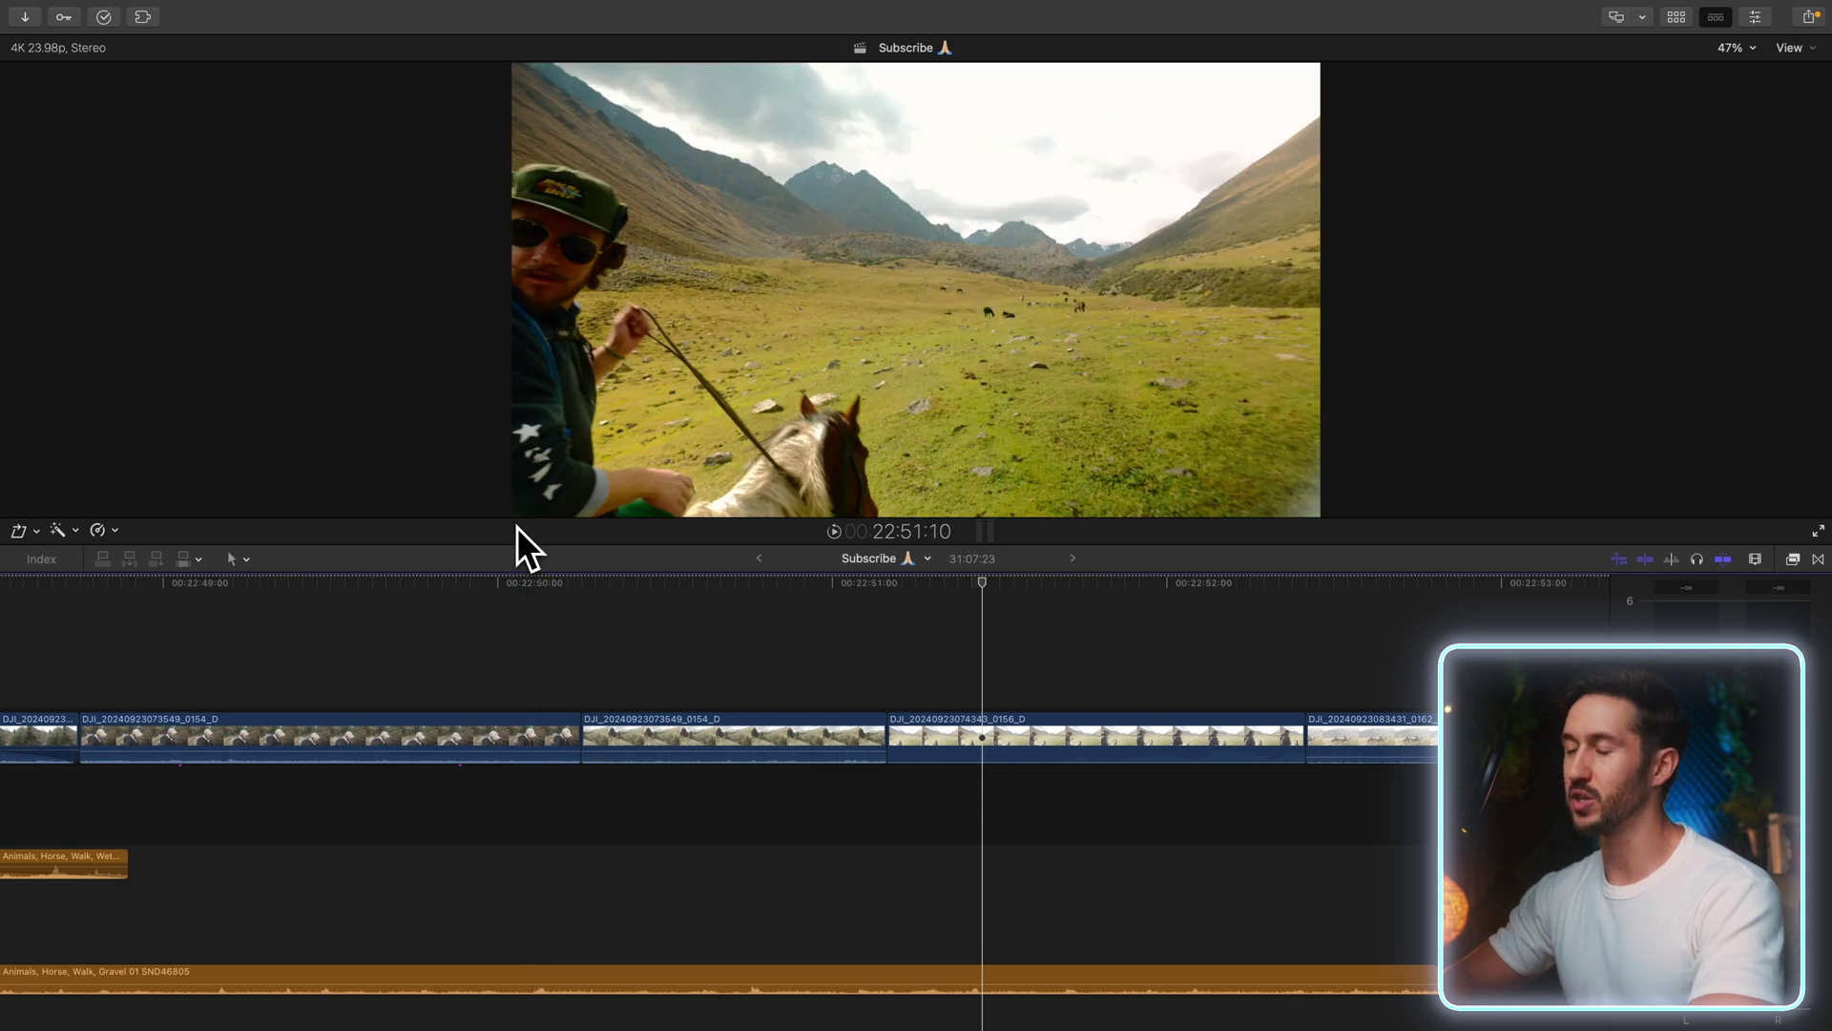
key(super+1)
key(super+1)
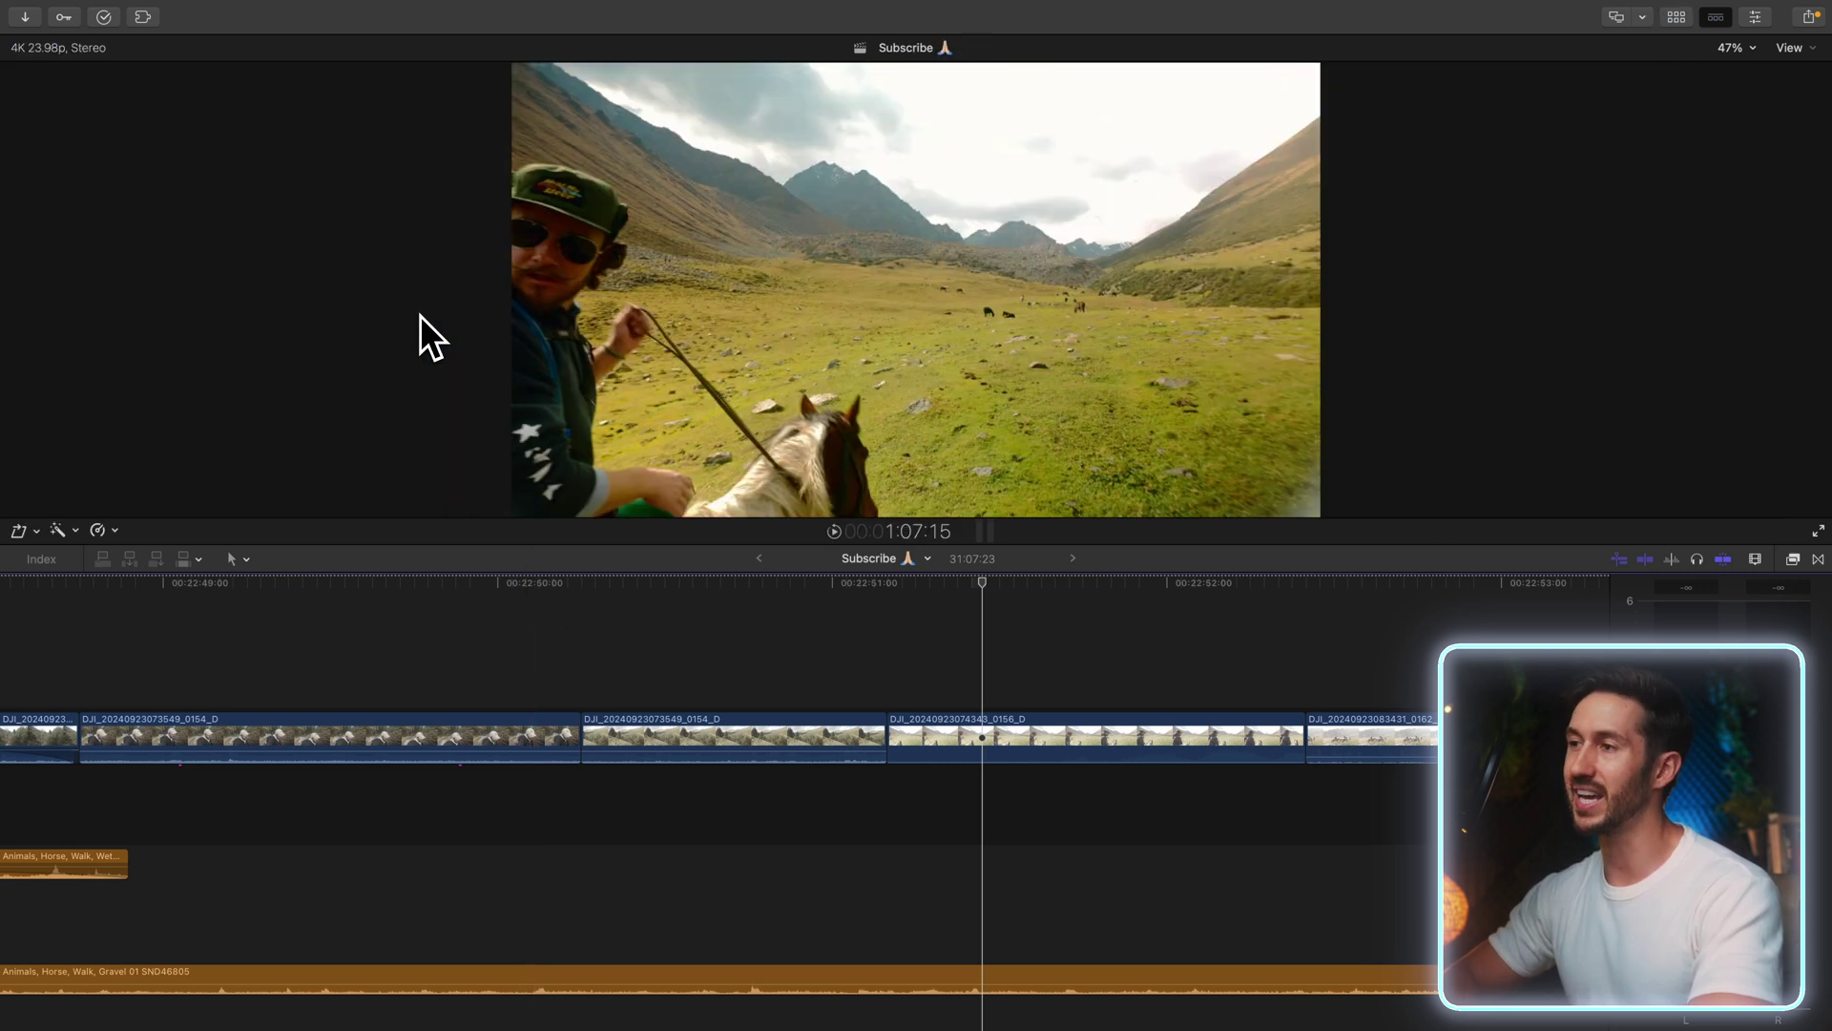
key(t)
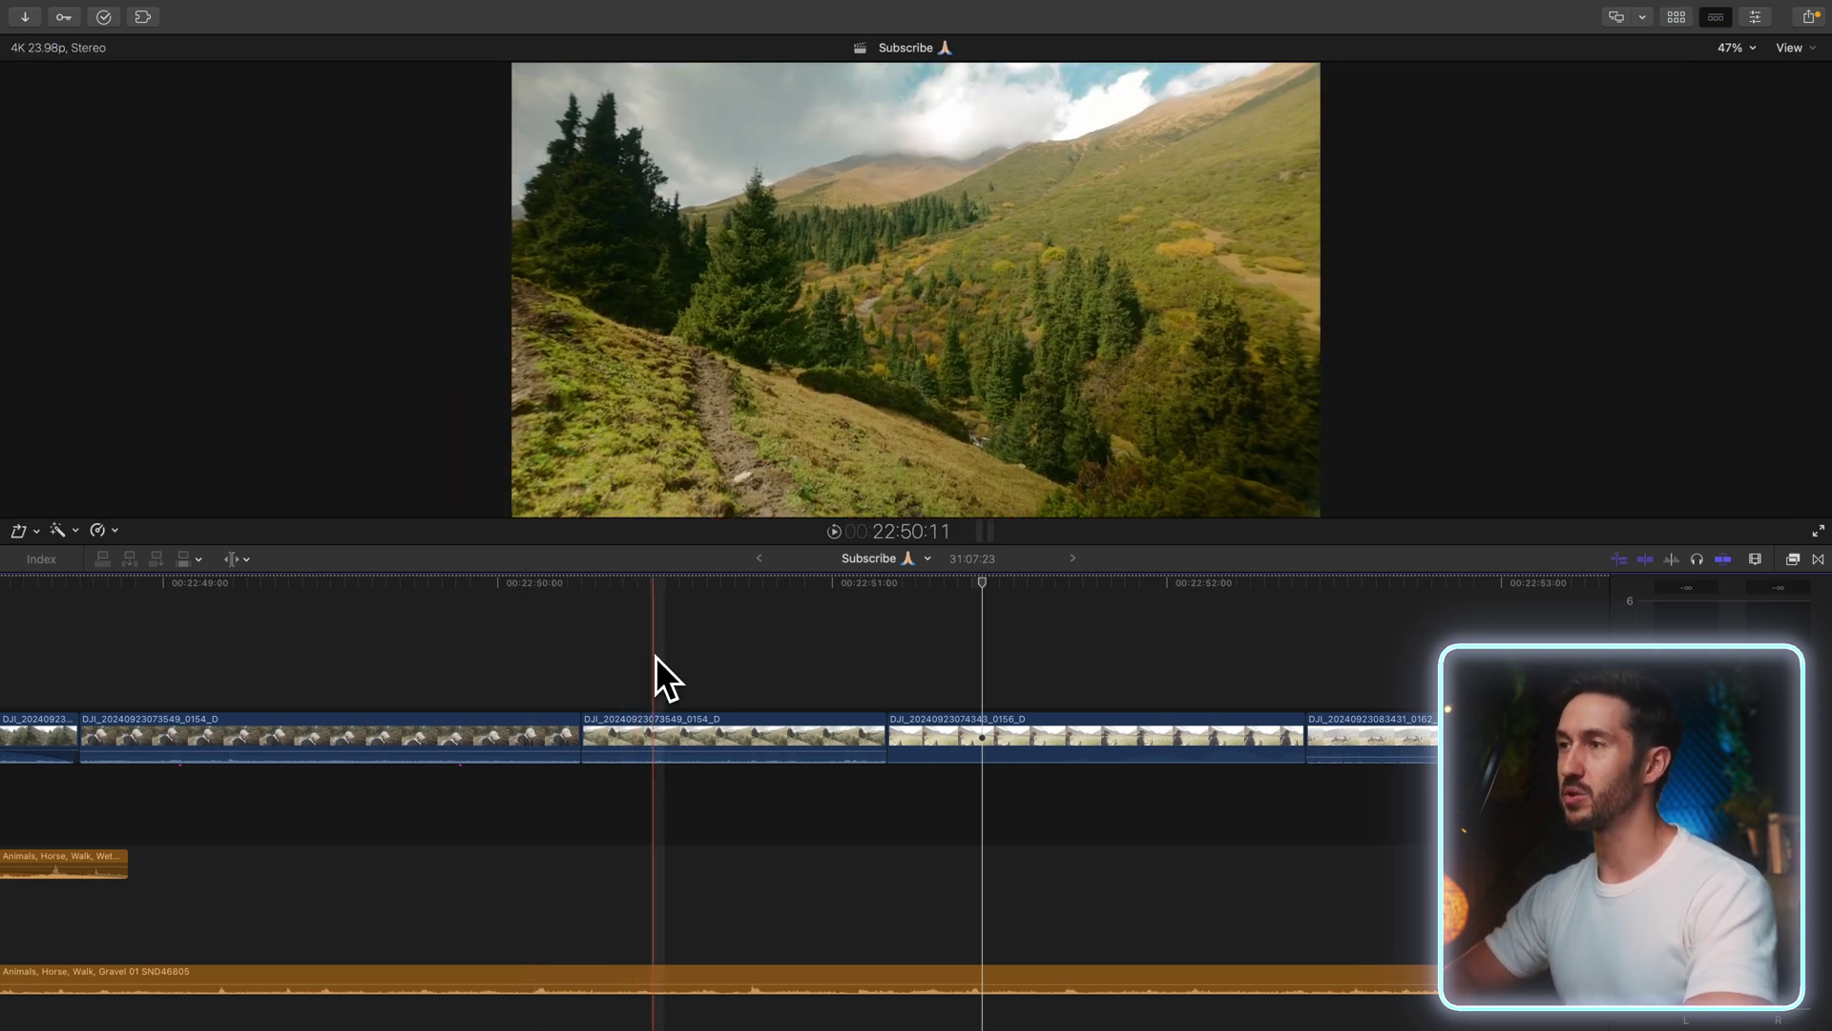
drag(655, 657, 629, 659)
drag(129, 734, 278, 720)
drag(940, 730, 425, 728)
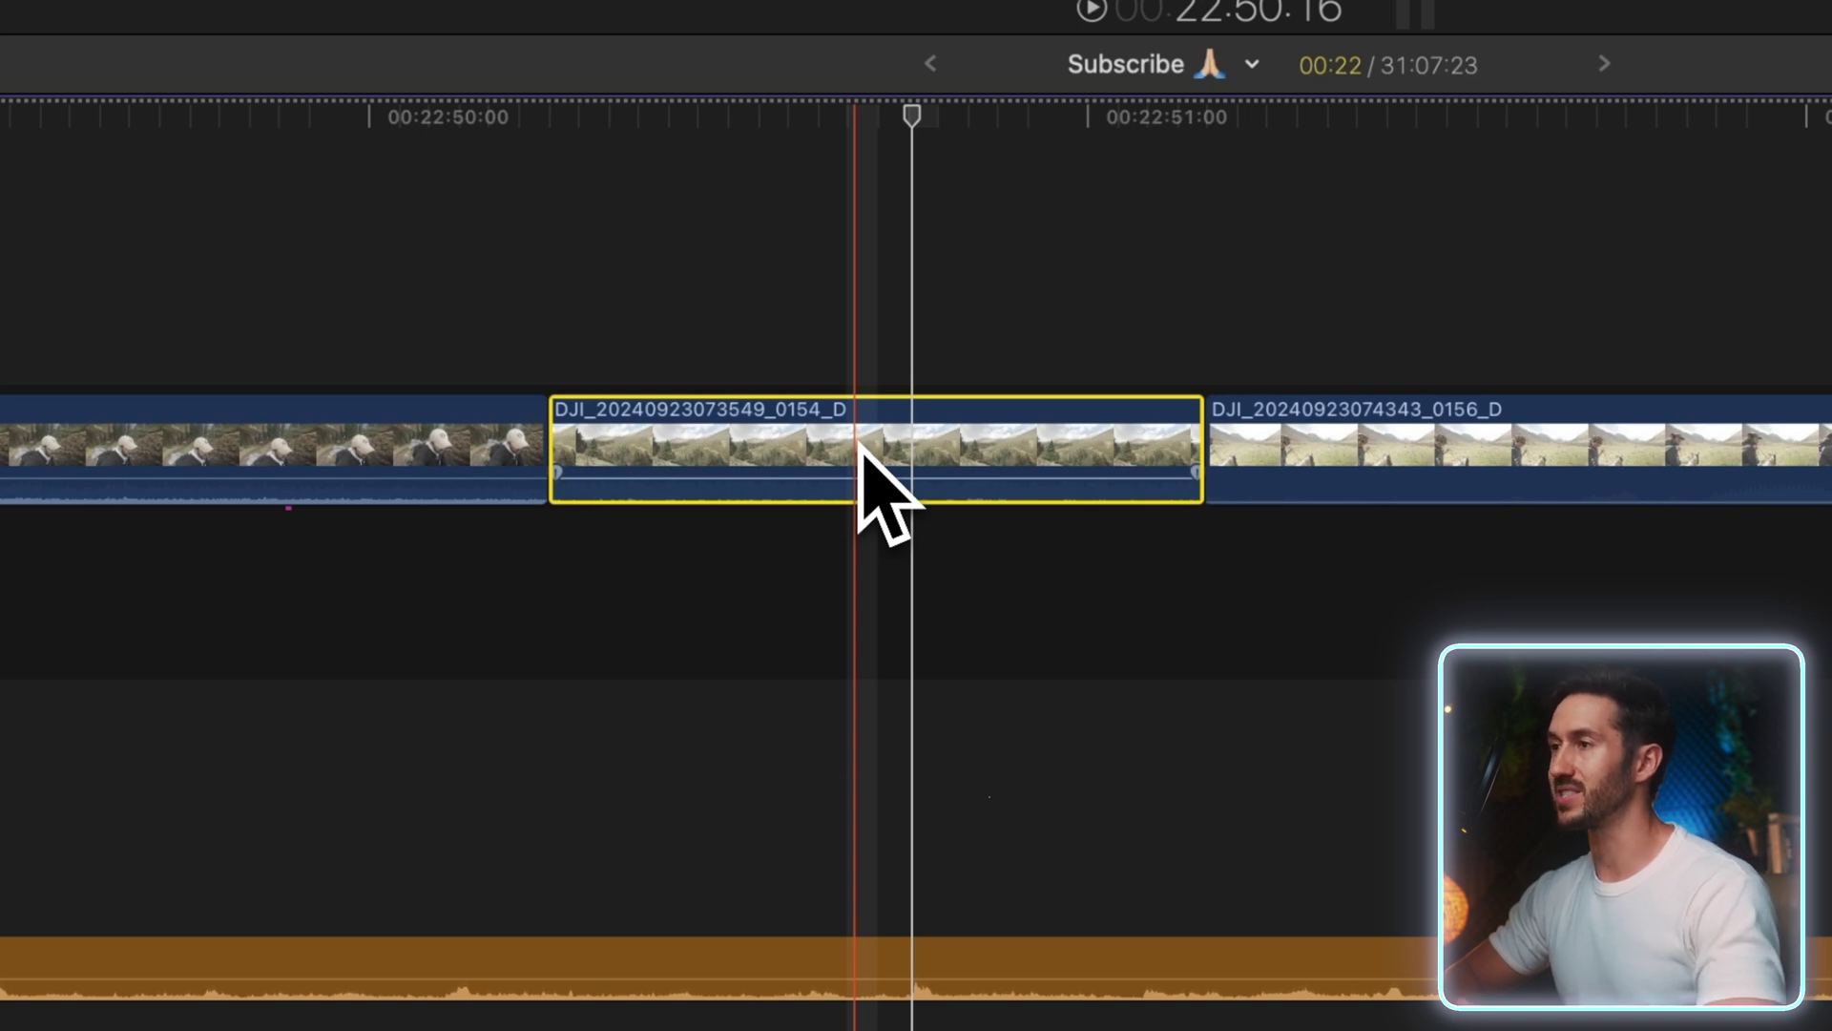
Slip the short 0154_D clip's footage by -00:15.00 using the temporary Trim tool, keeping its length
key(alt+t)
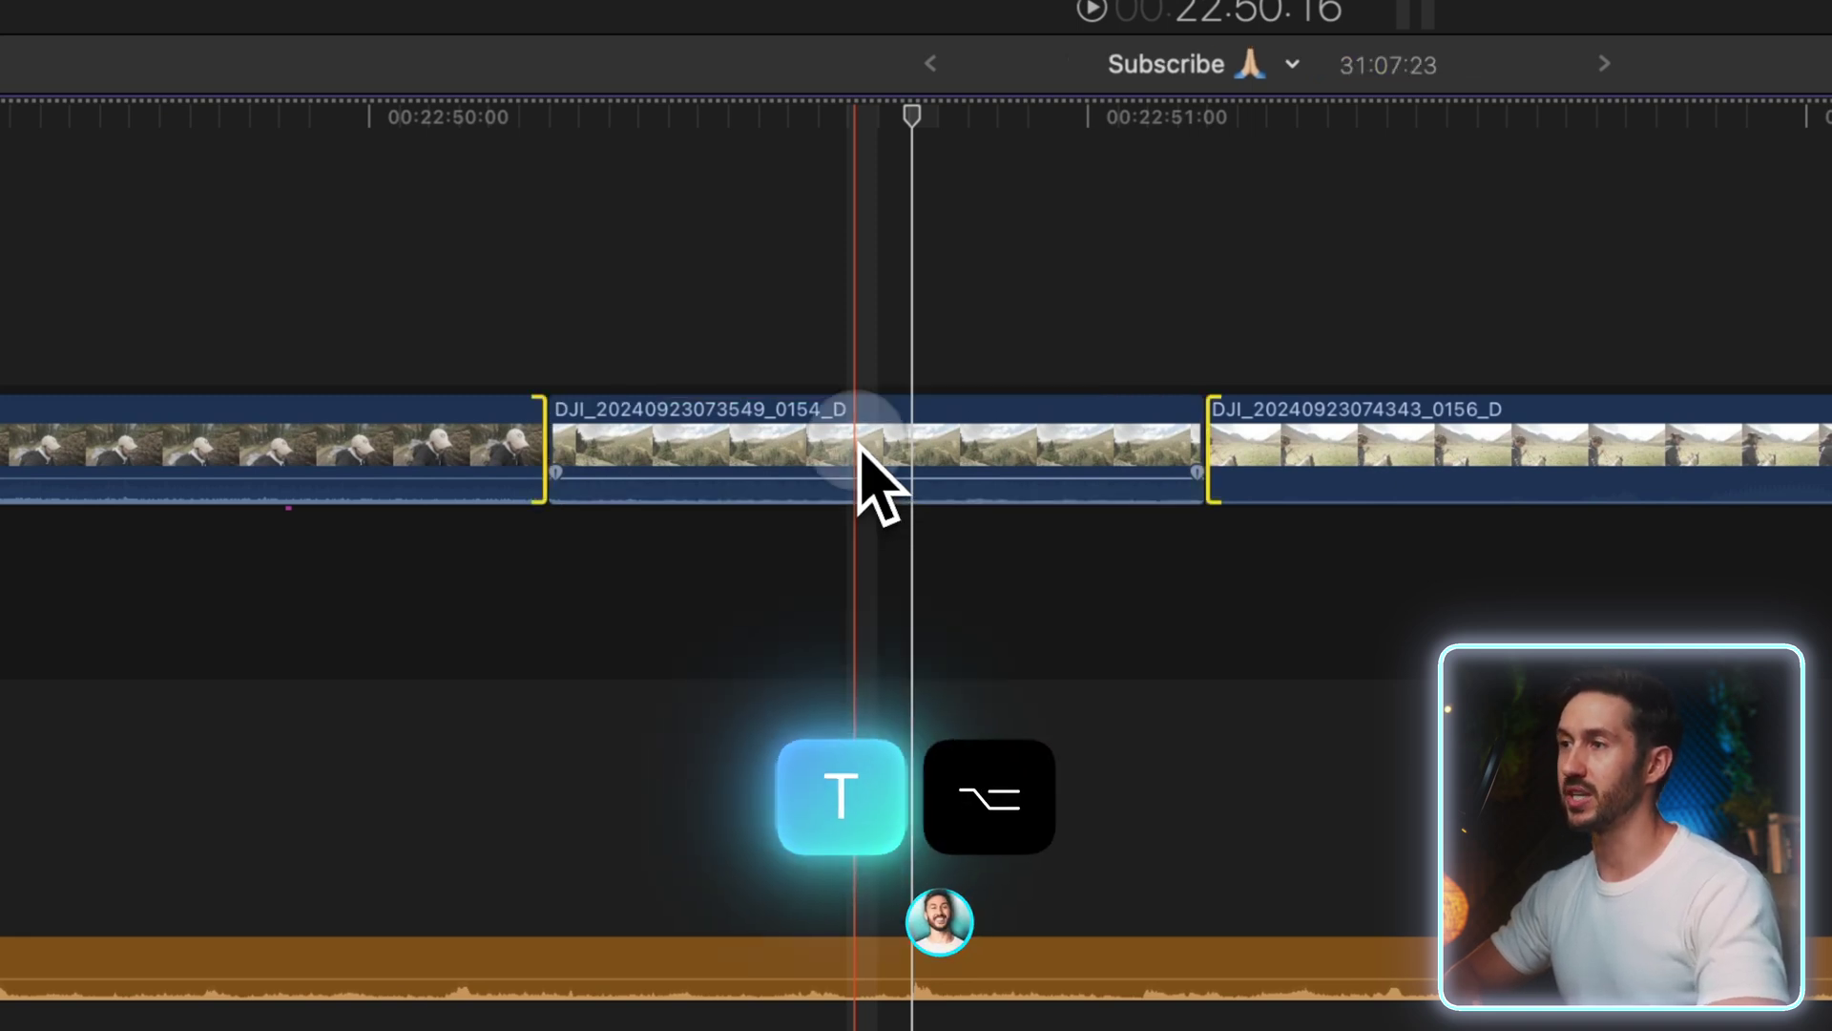
drag(859, 445, 704, 449)
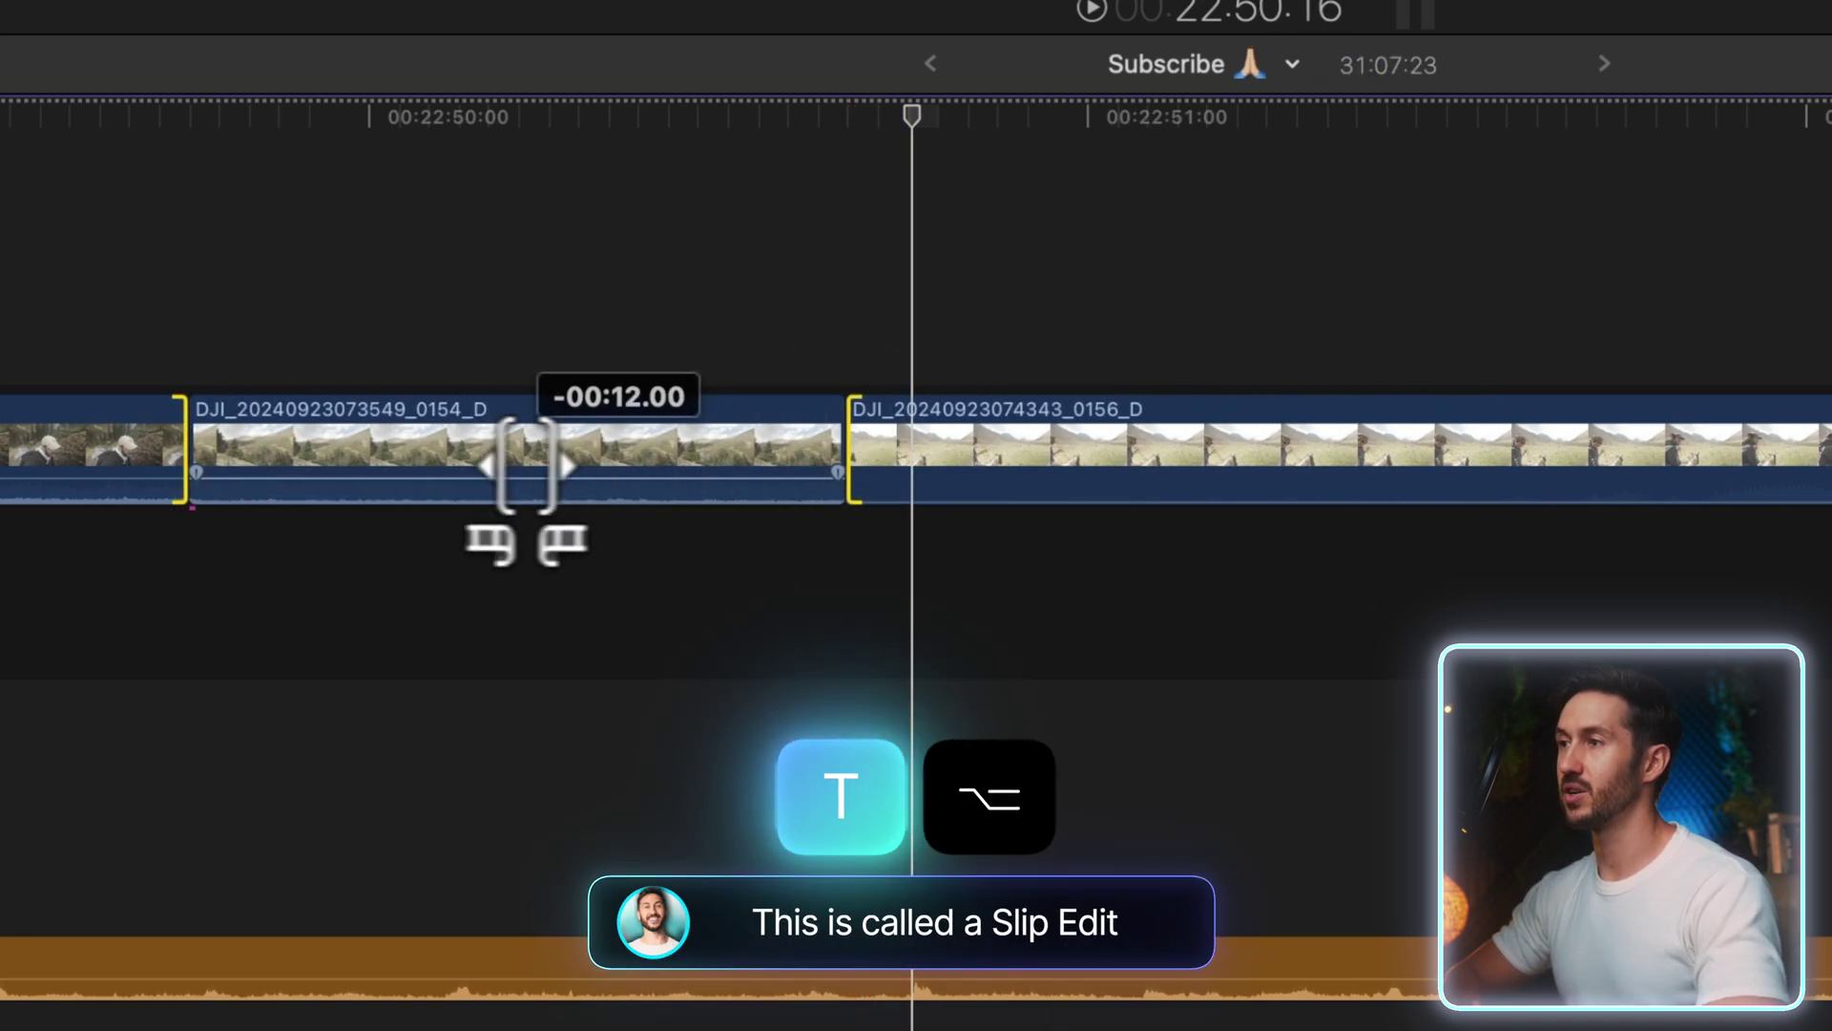
drag(1019, 437, 1061, 438)
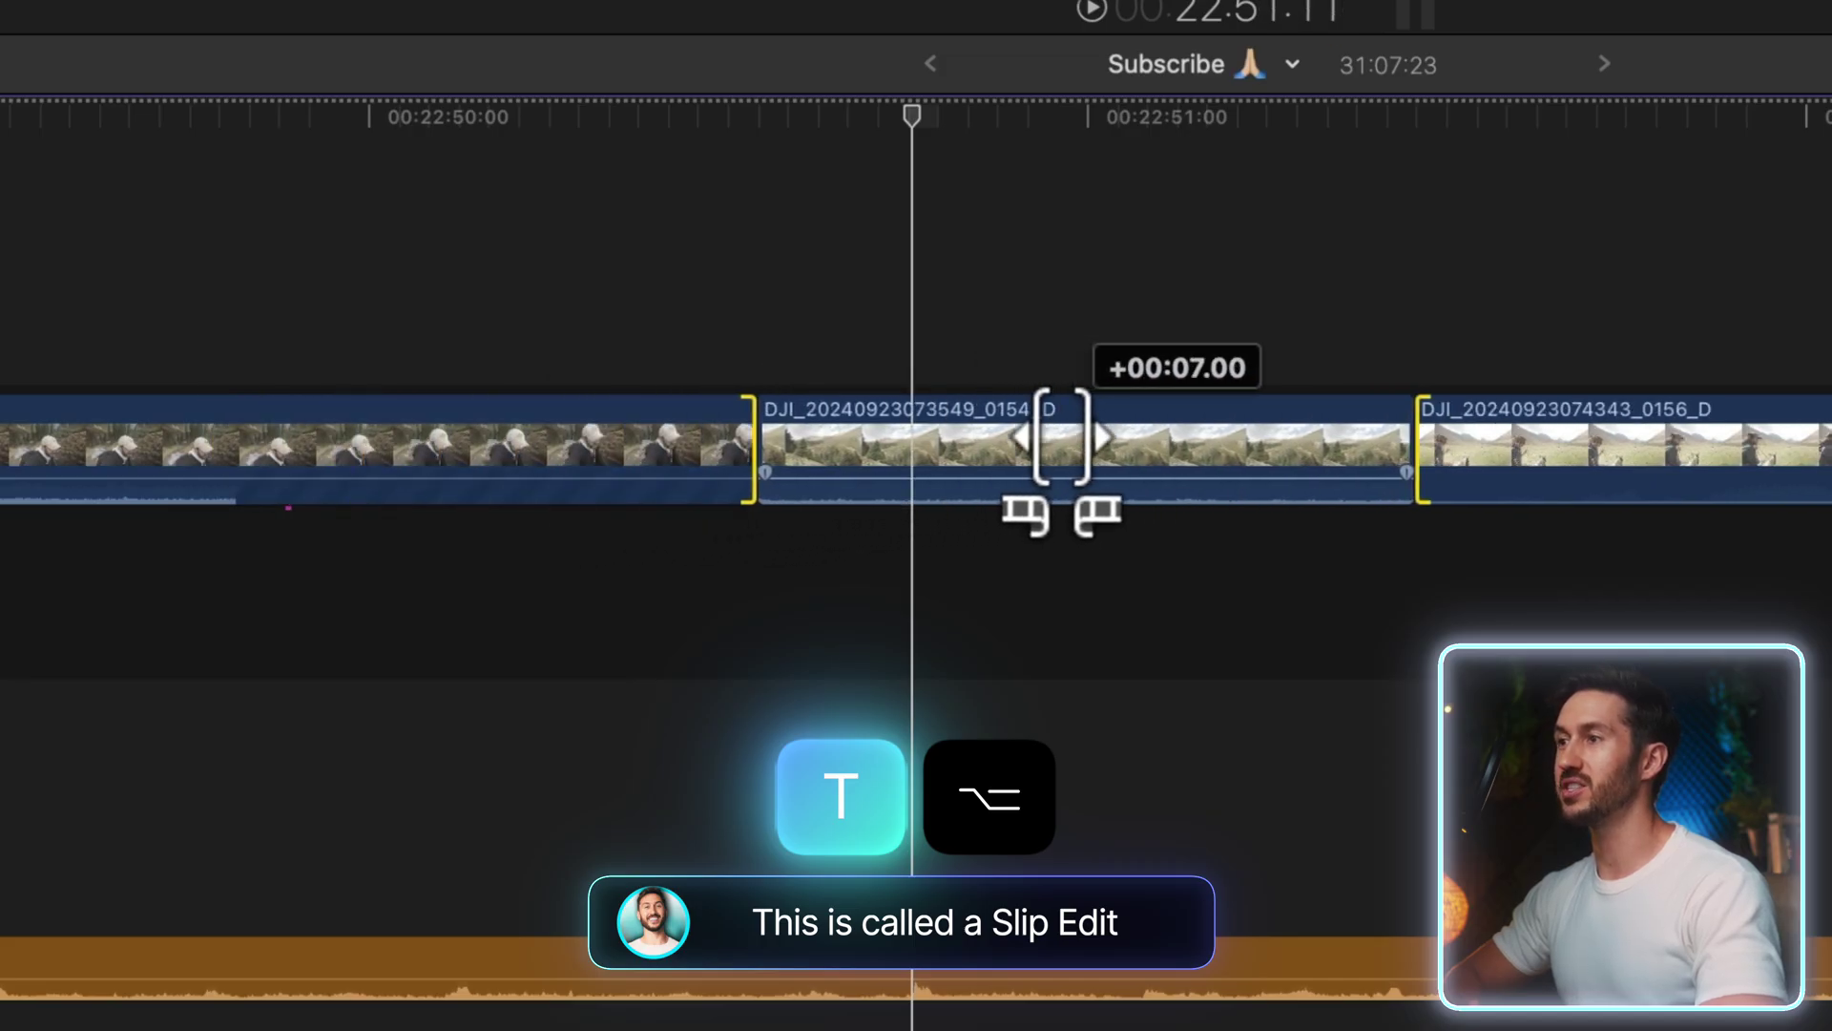
drag(555, 458, 419, 458)
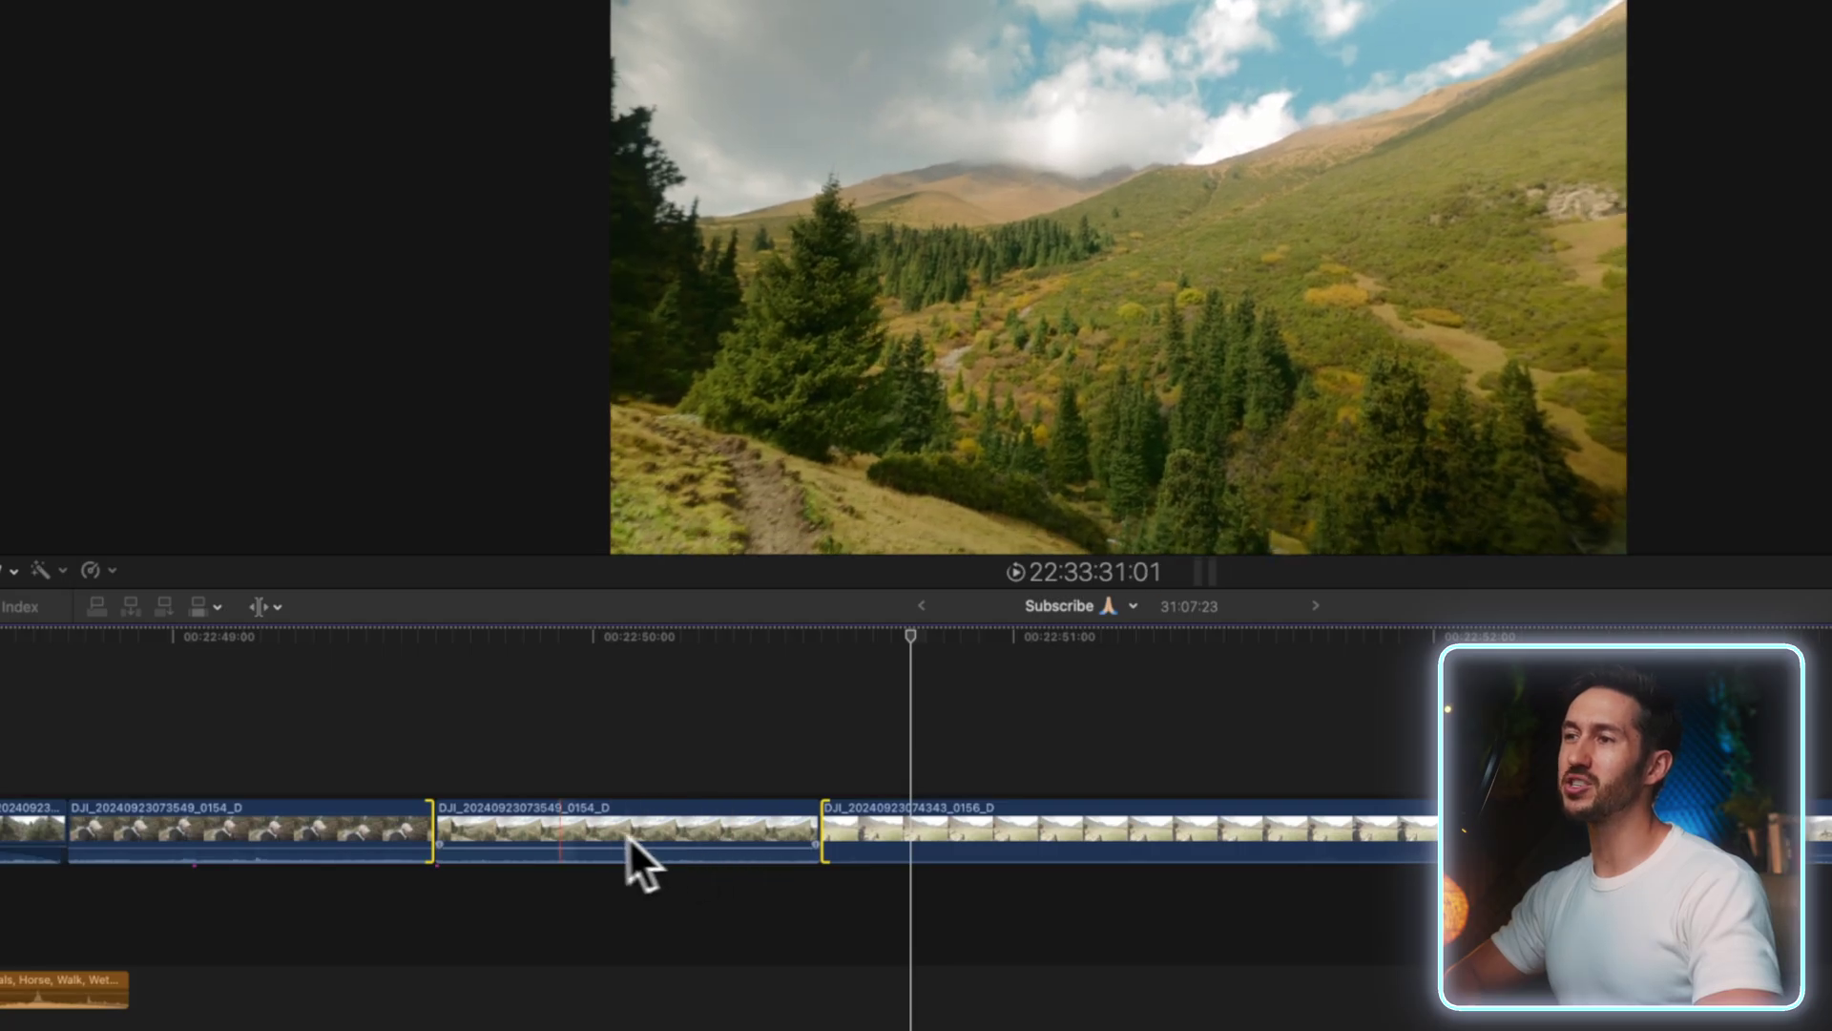
Replace DJI_0170 with an equal-length gap clip, leaving DJI_0164 and DJI_0167 in place
mouse_move(703, 846)
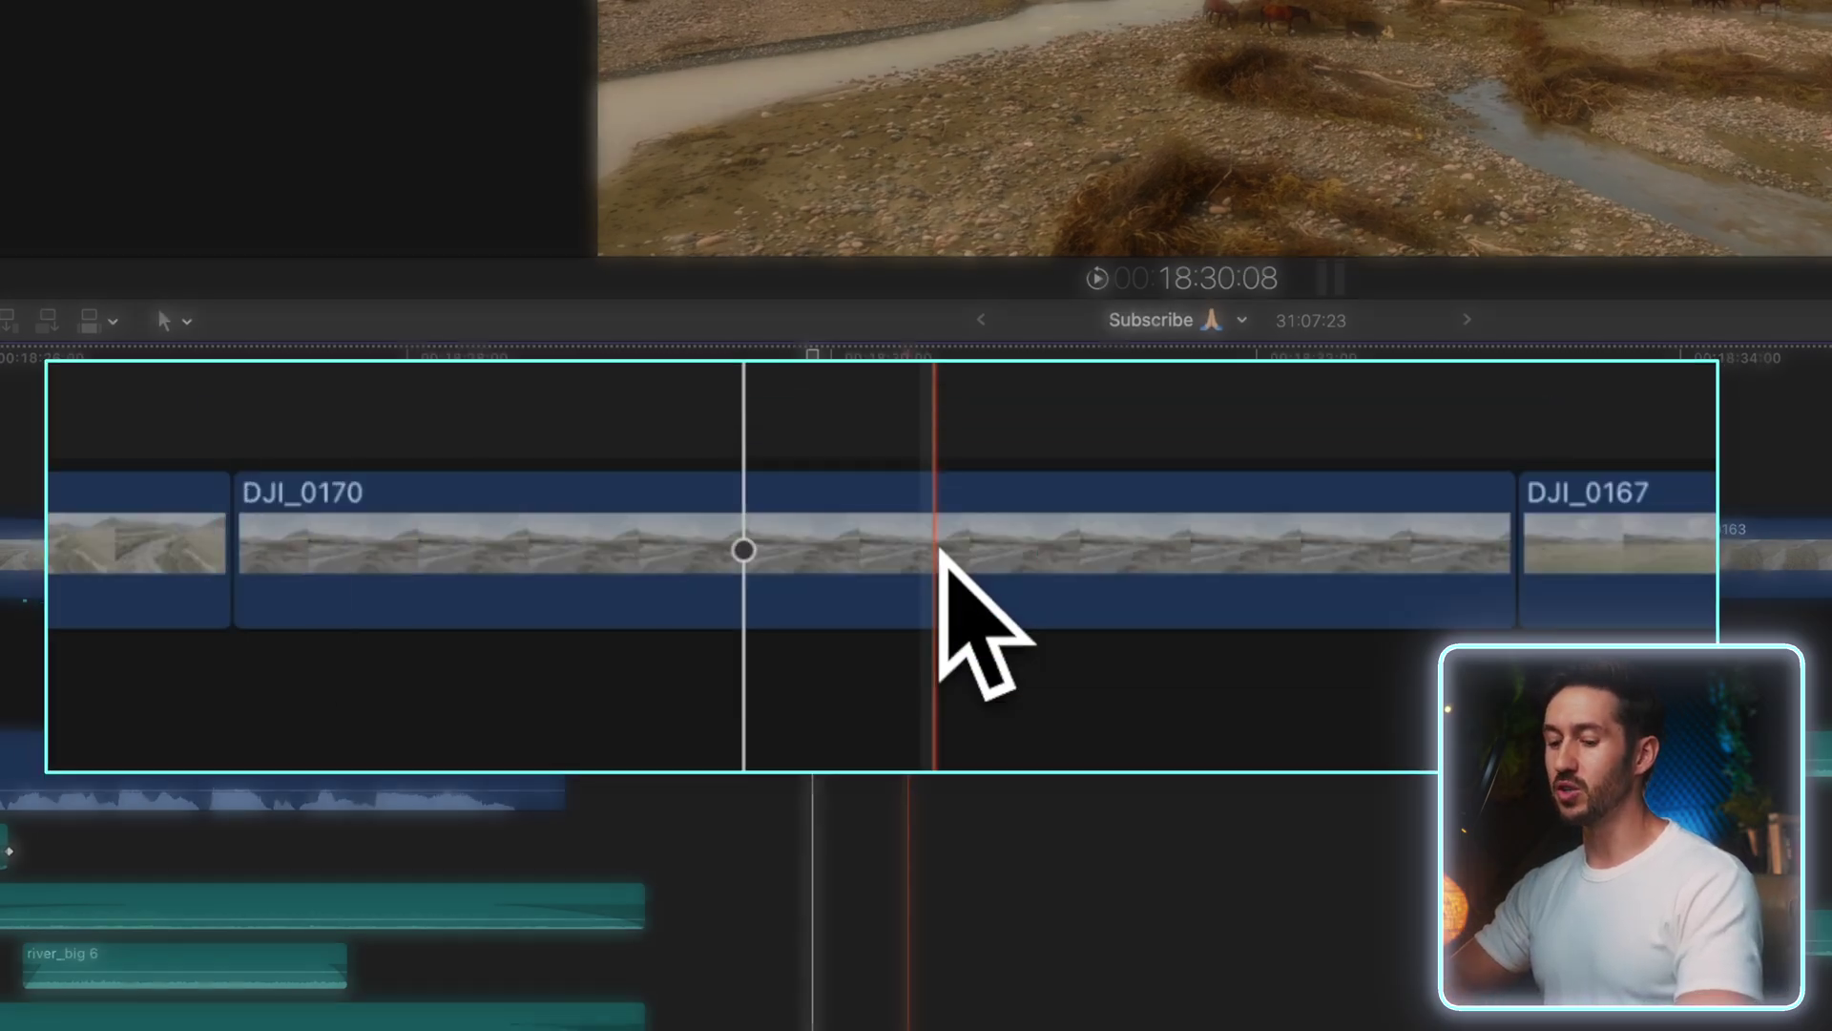
click(916, 557)
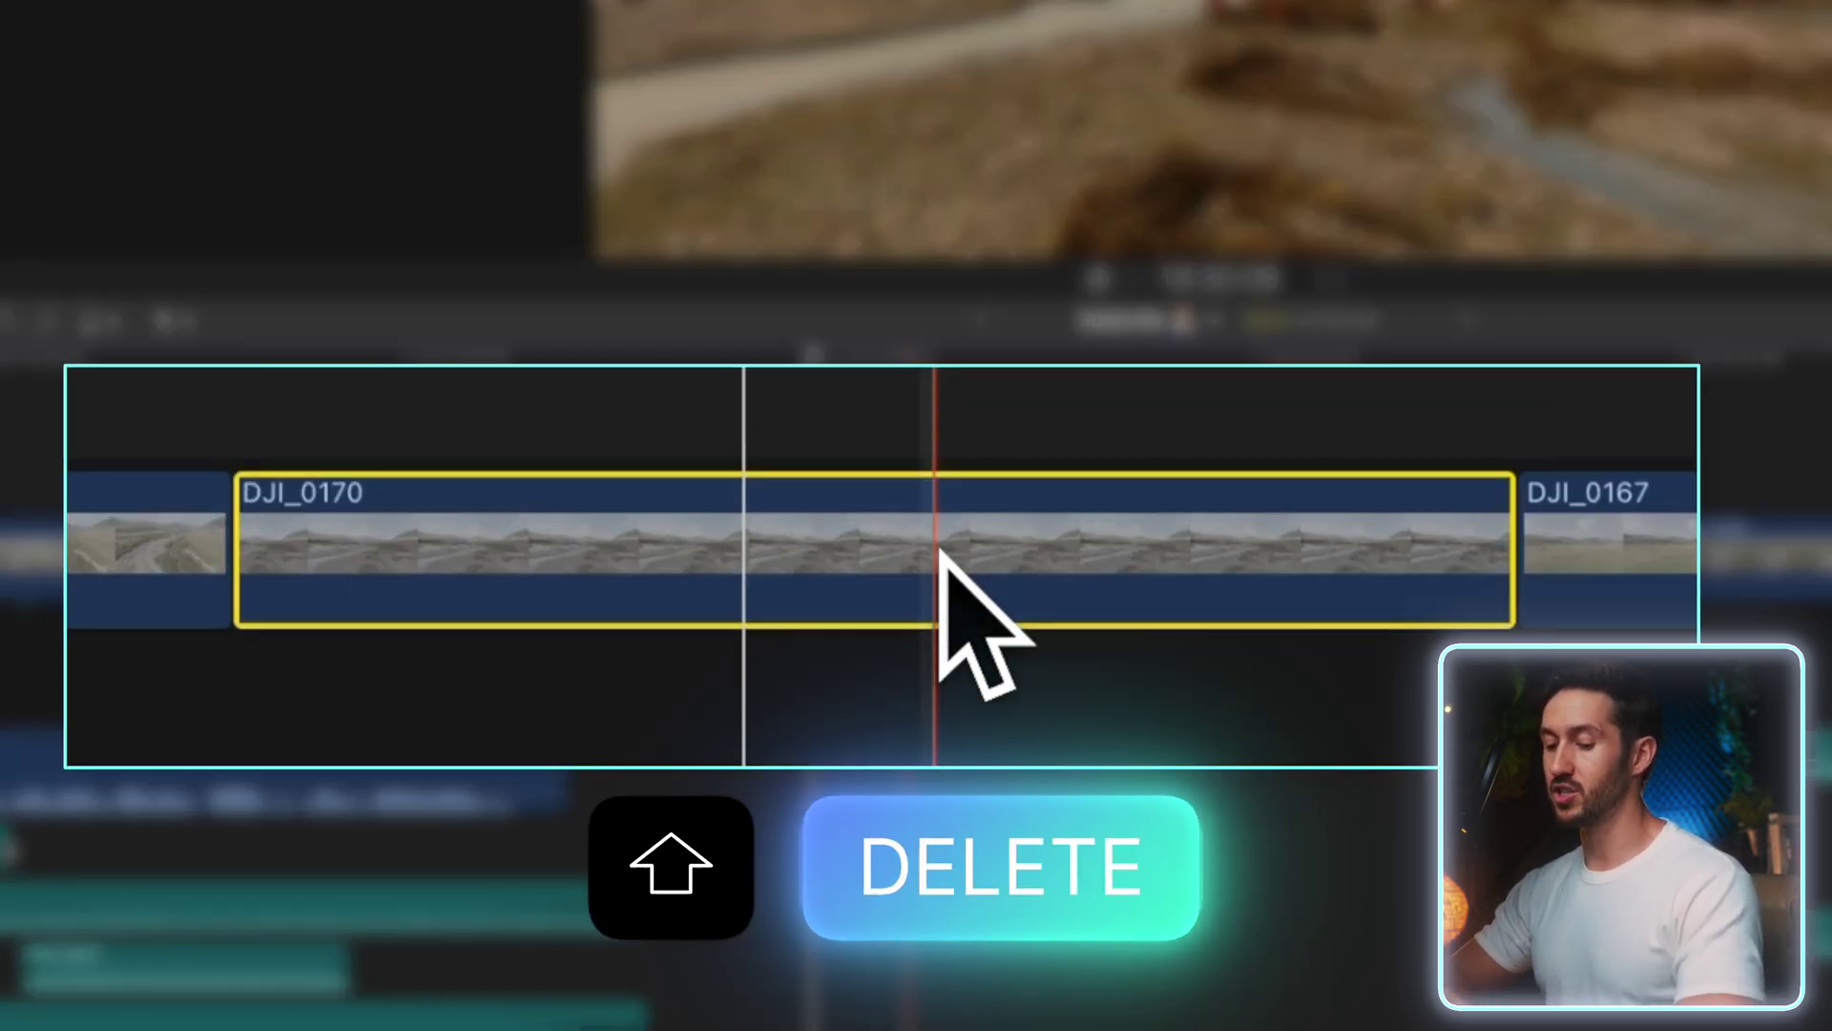
key(shift+Delete)
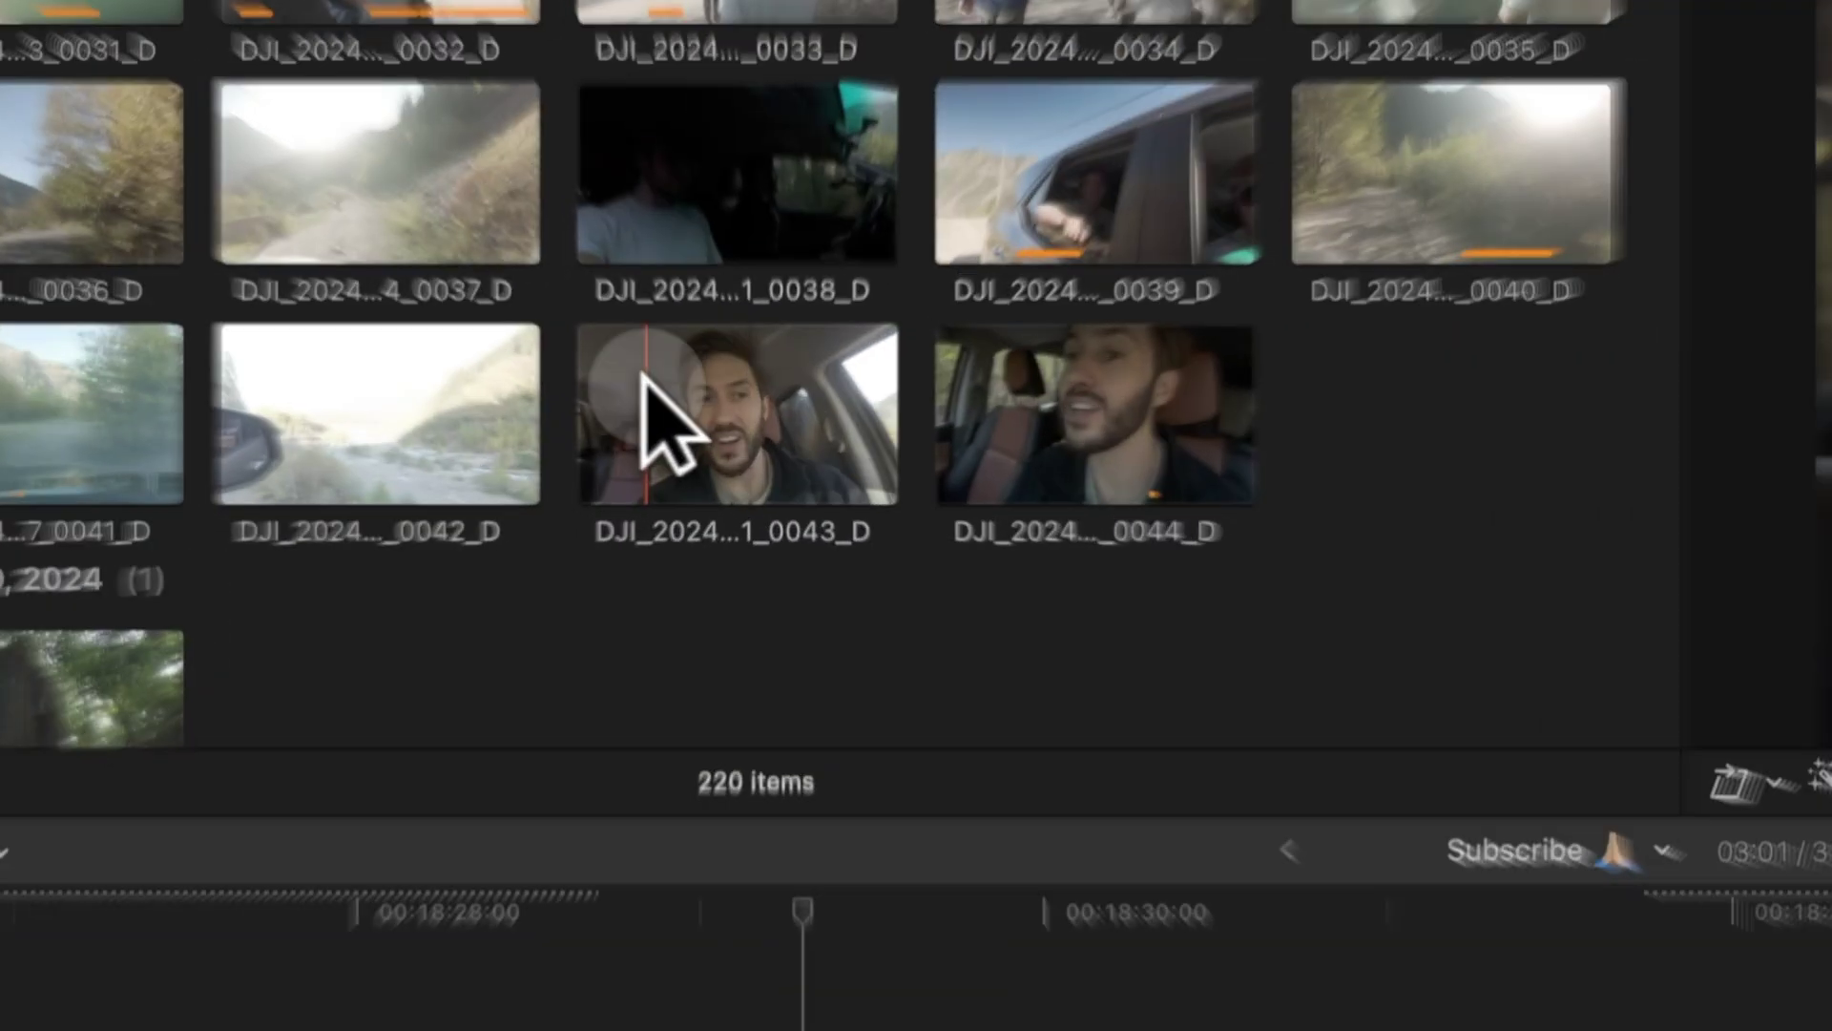
Drop a marked range of the 0043 car clip onto the gap using Replace from Start
drag(506, 376, 554, 375)
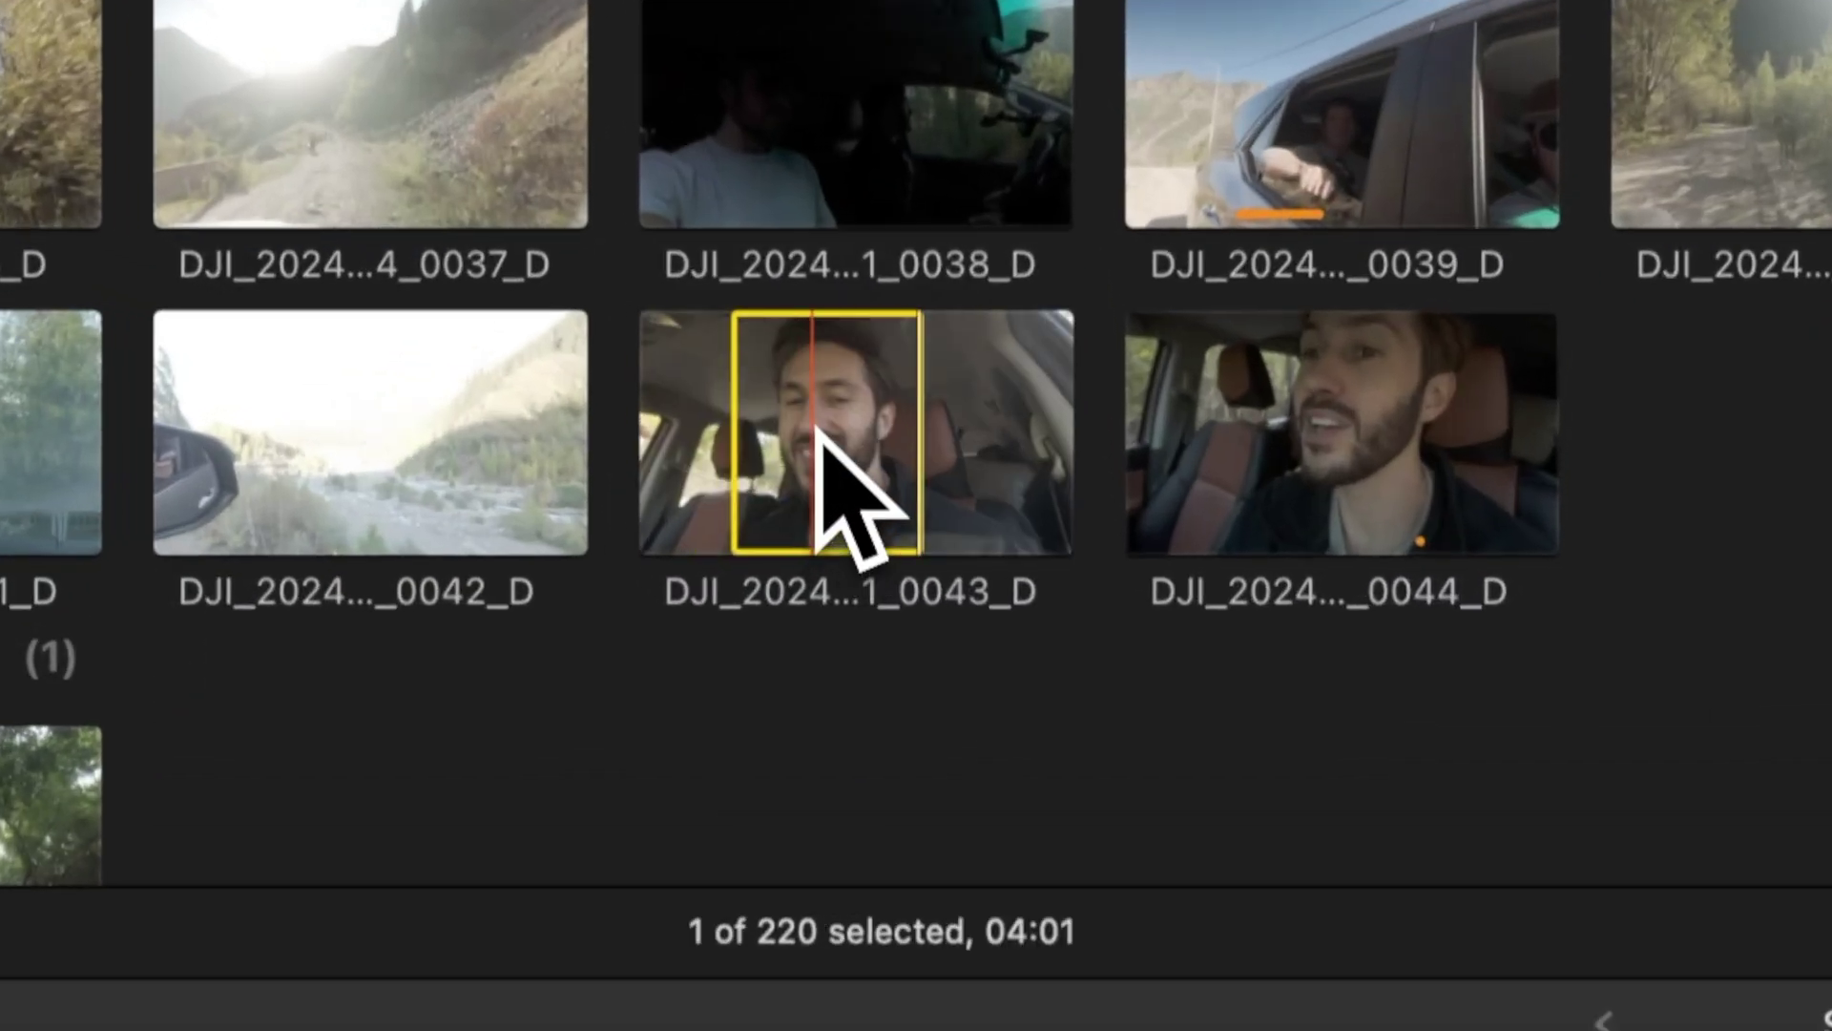
drag(831, 483, 697, 344)
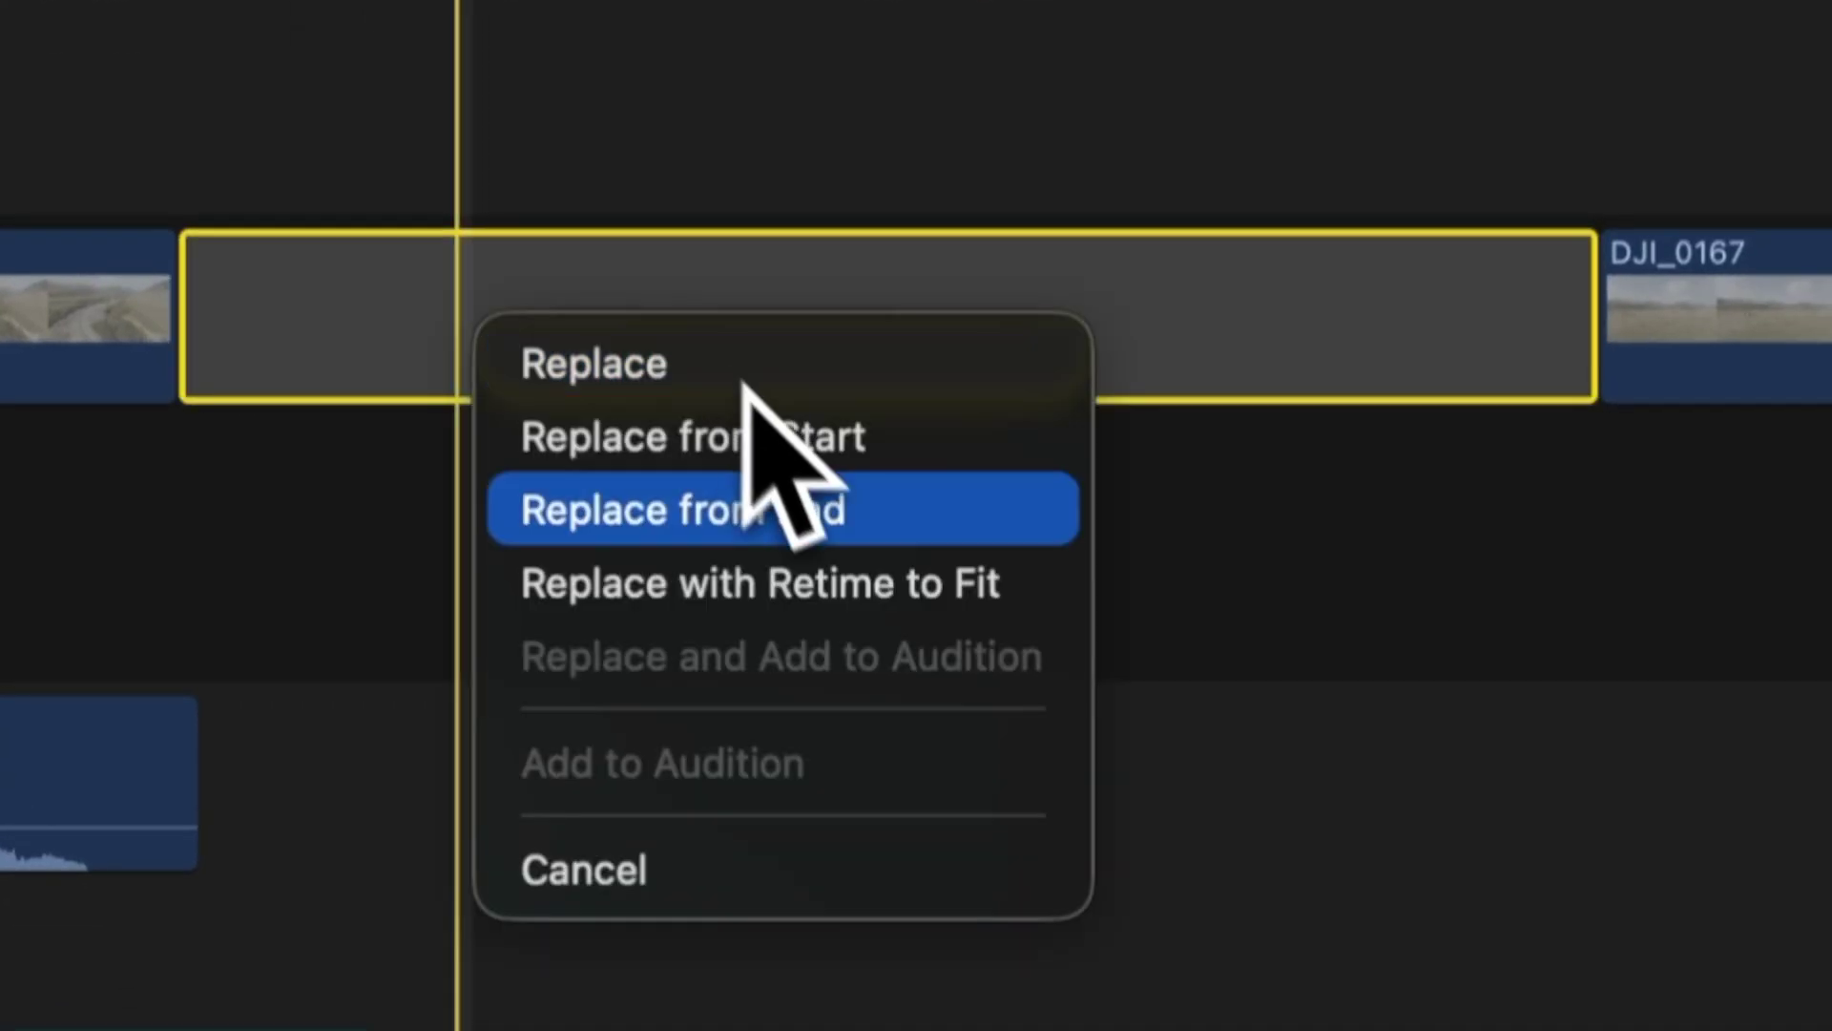
click(778, 436)
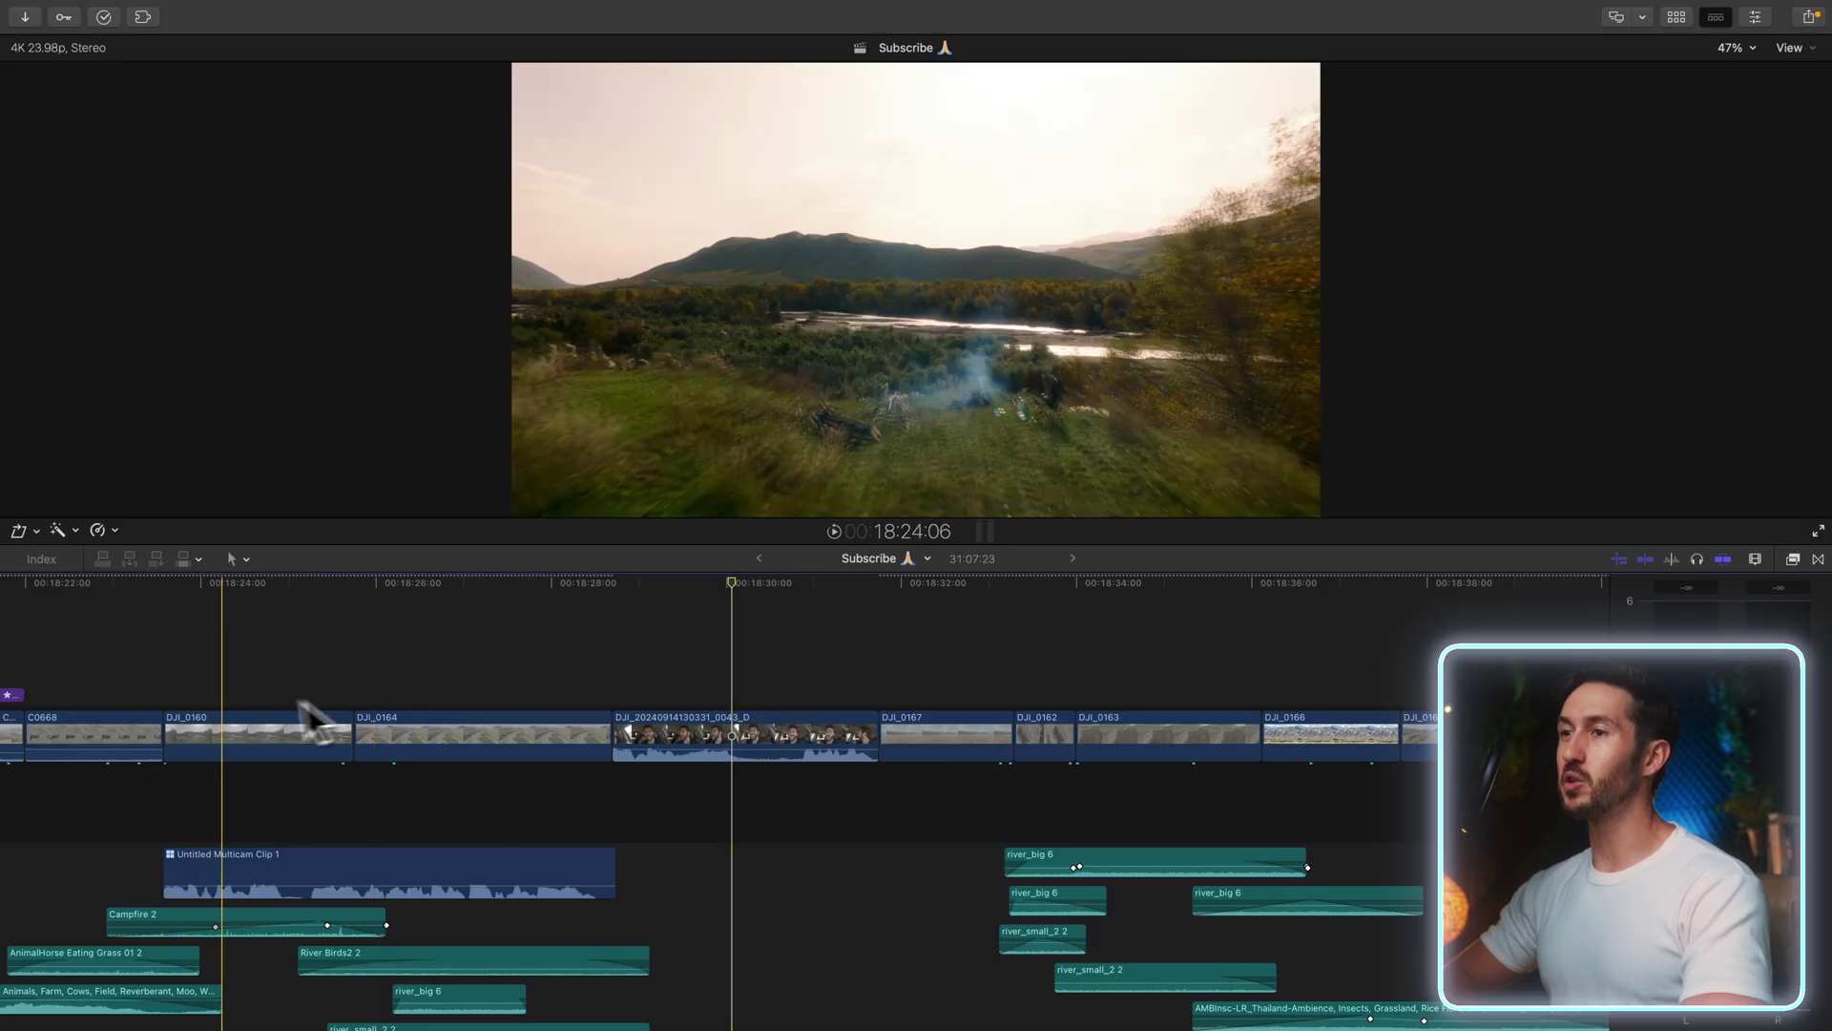
Give DJI_0160, DJI_0164, the 0043 clip, DJI_0167 and DJI_0162 each a 5:00 duration
drag(233, 661, 1006, 750)
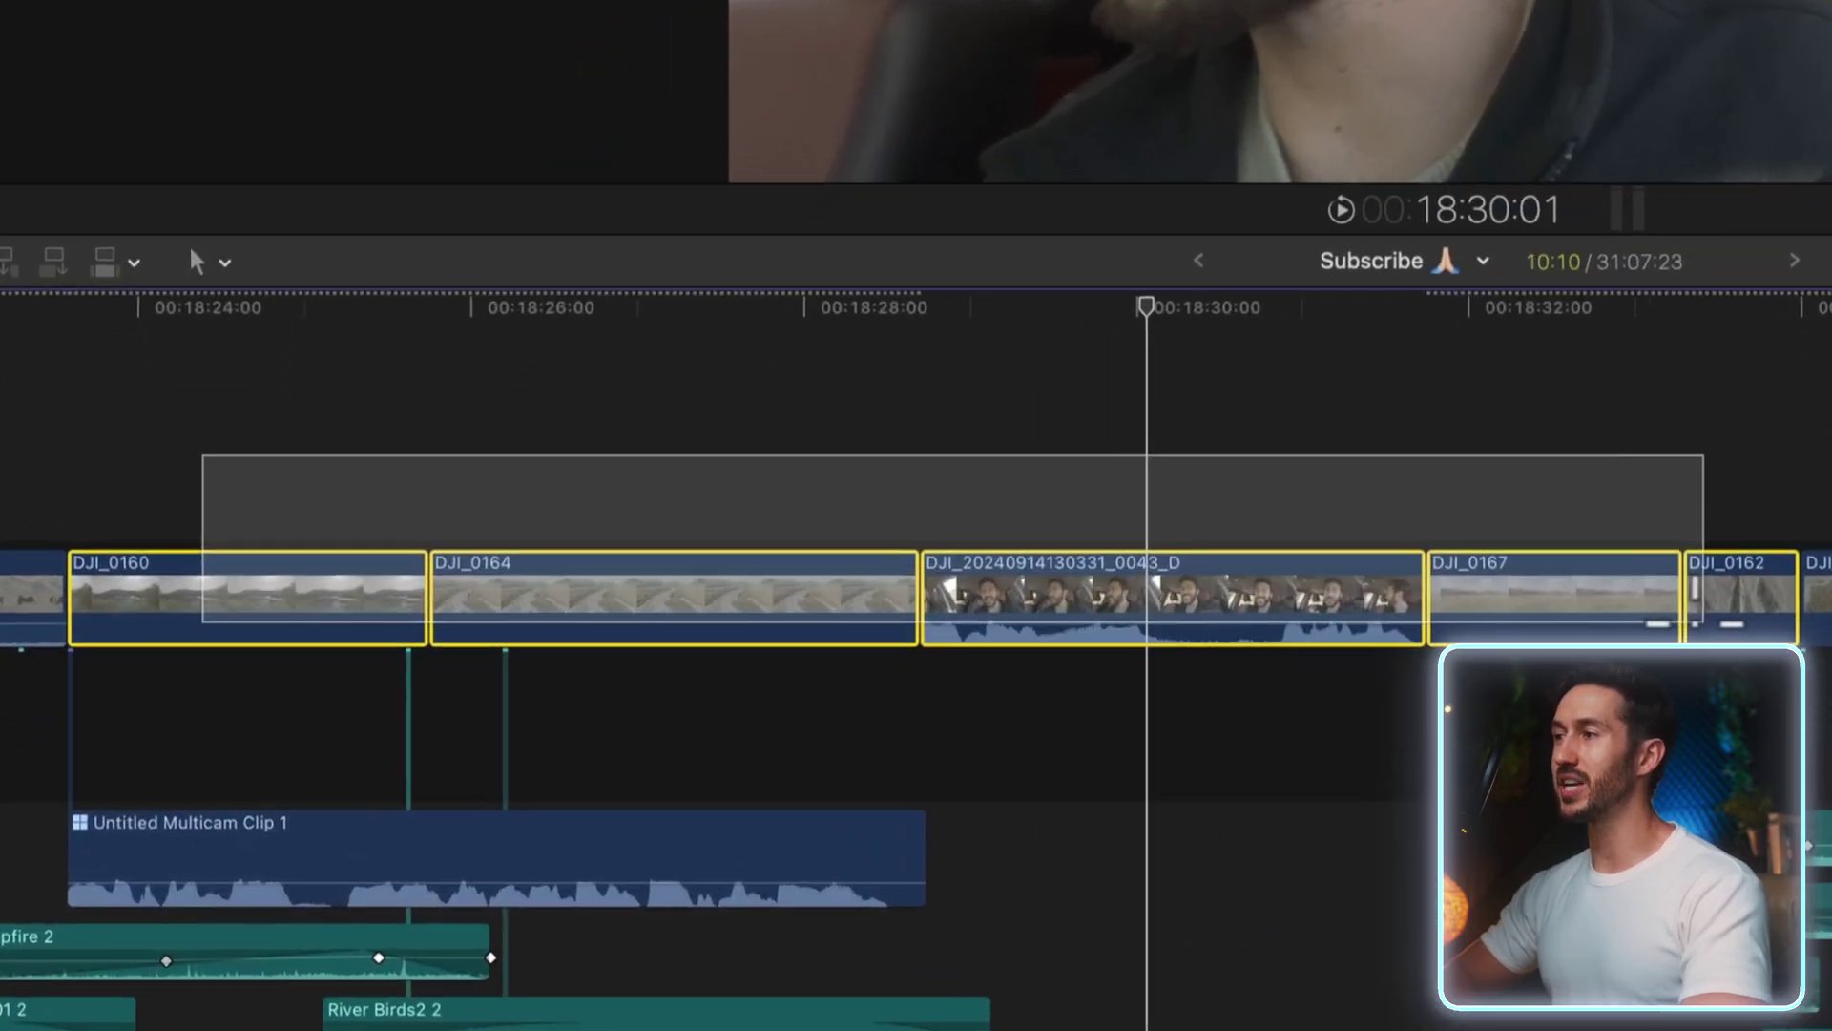
drag(1704, 622, 1705, 623)
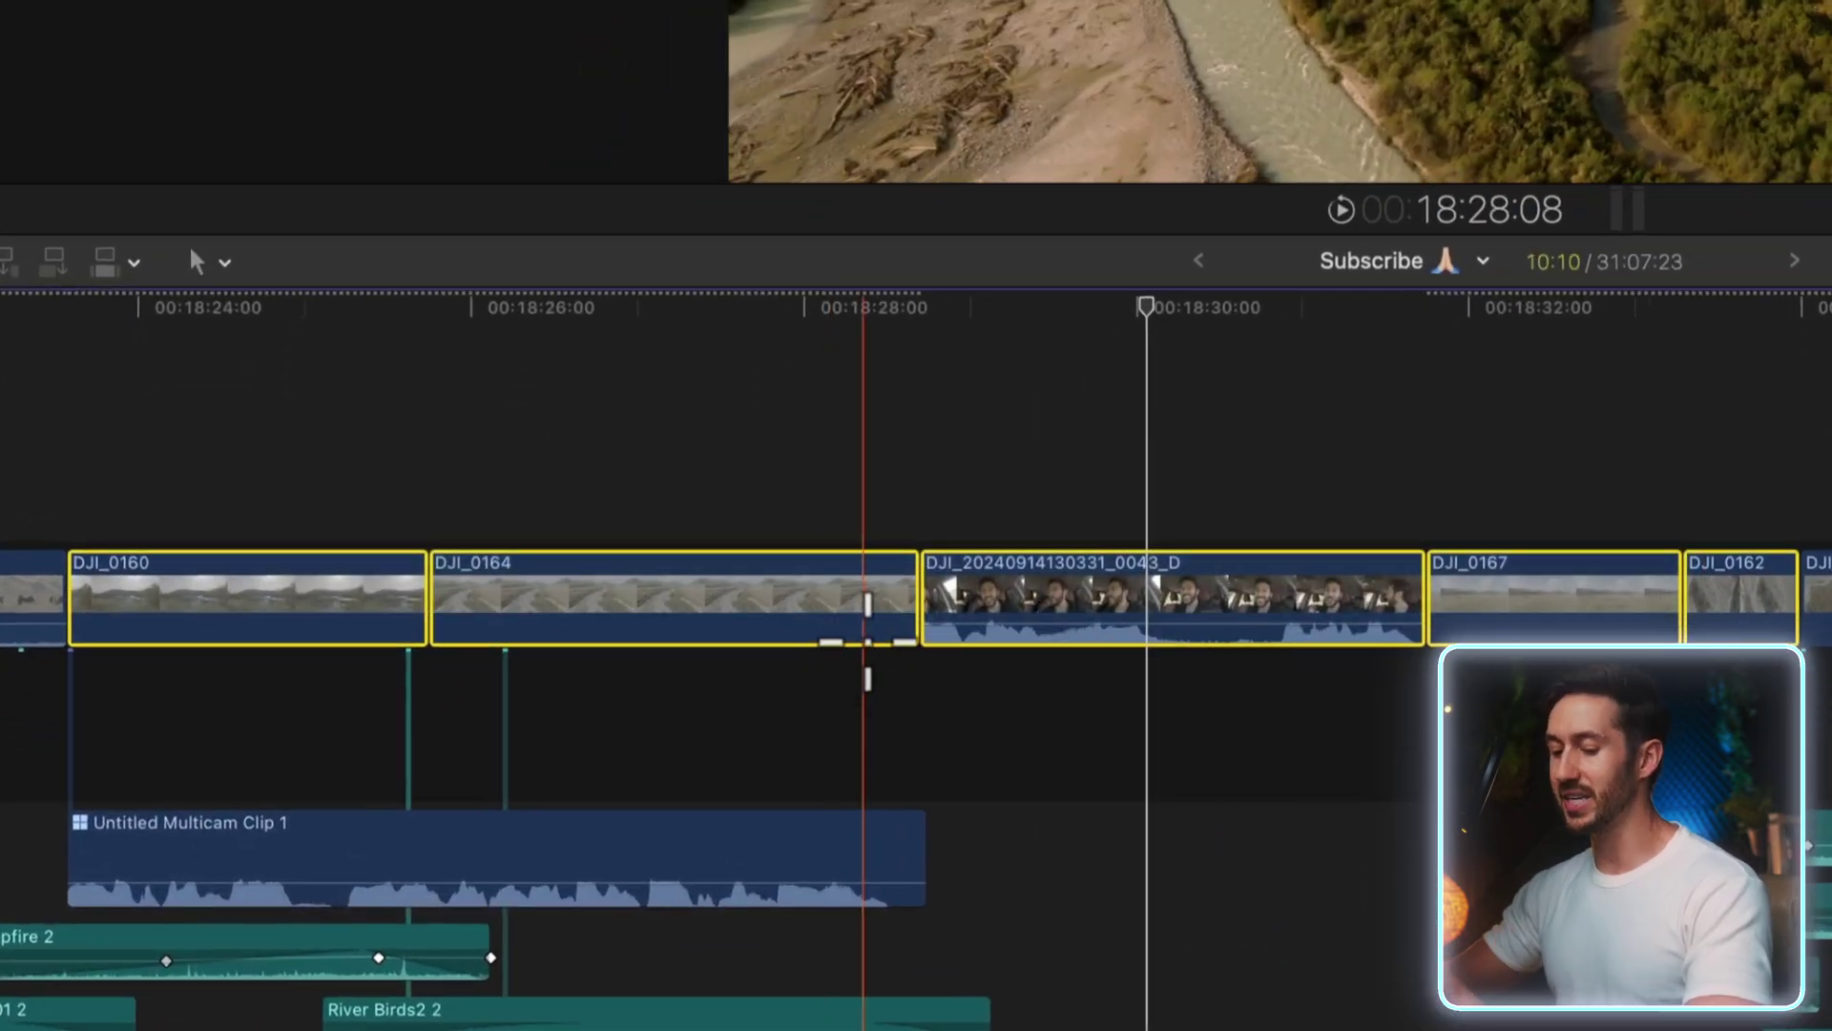
key(ctrl+d)
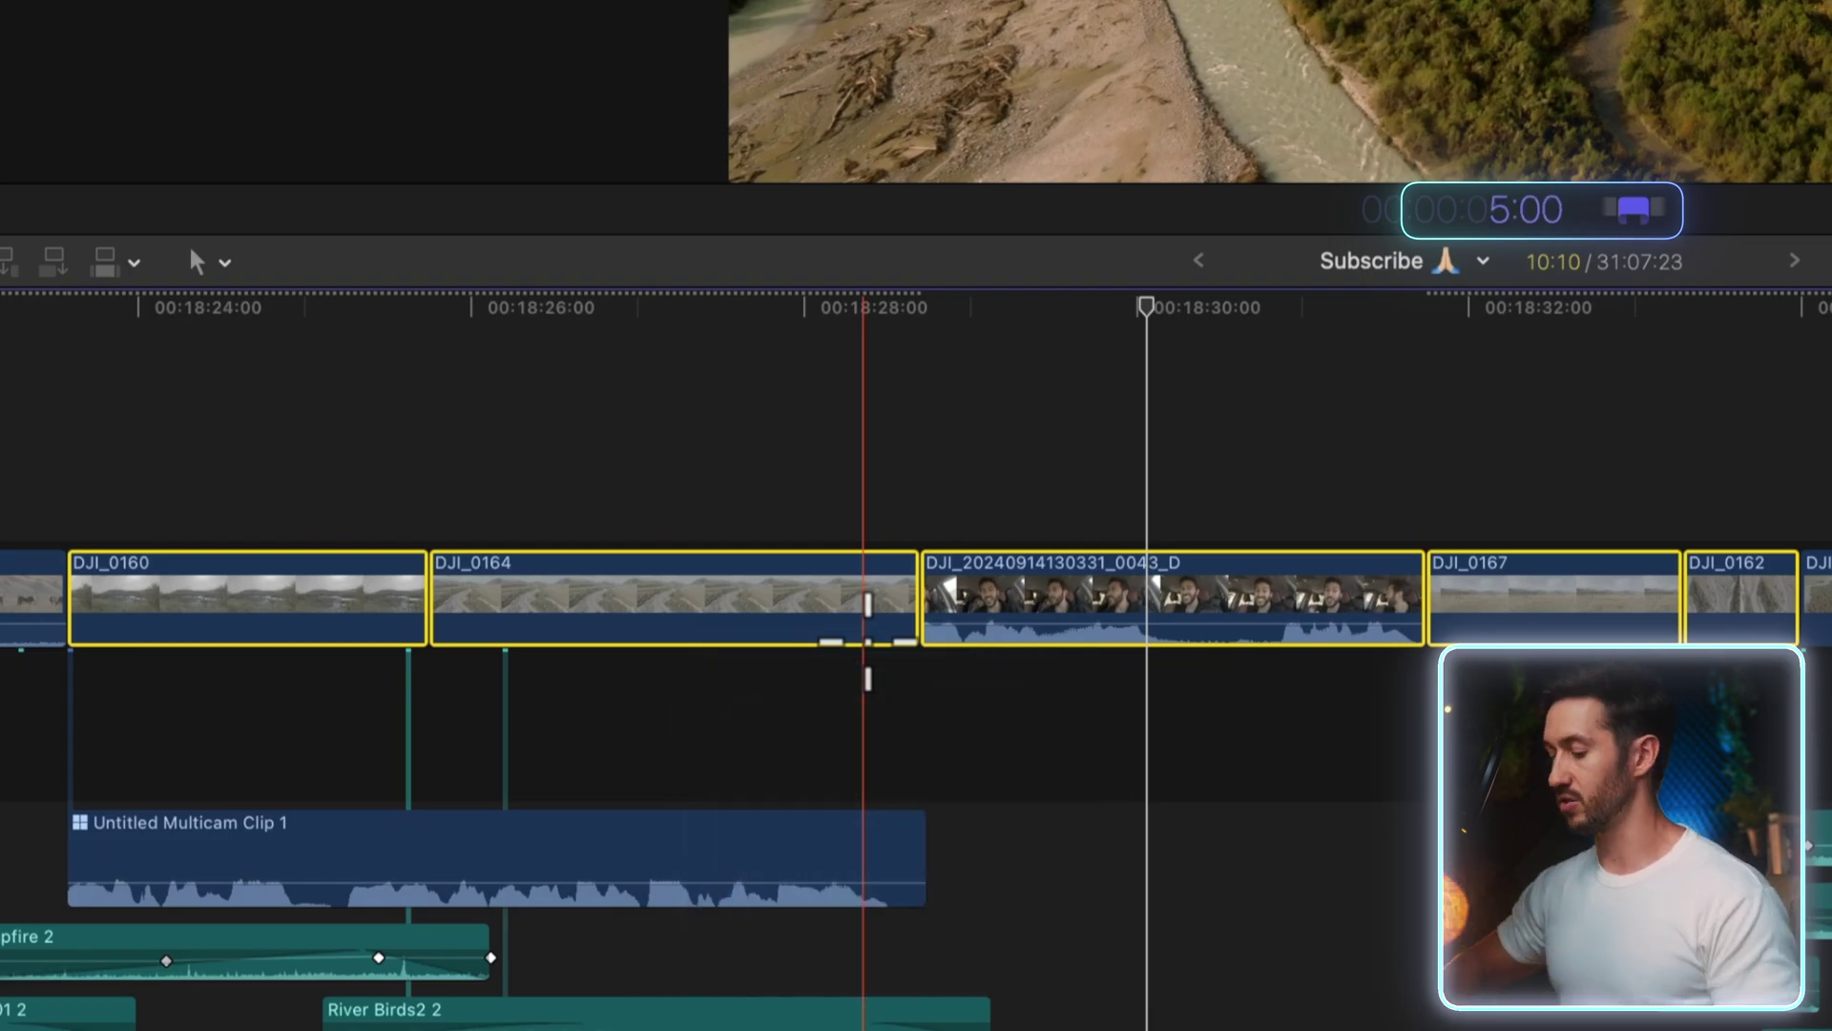
key(Return)
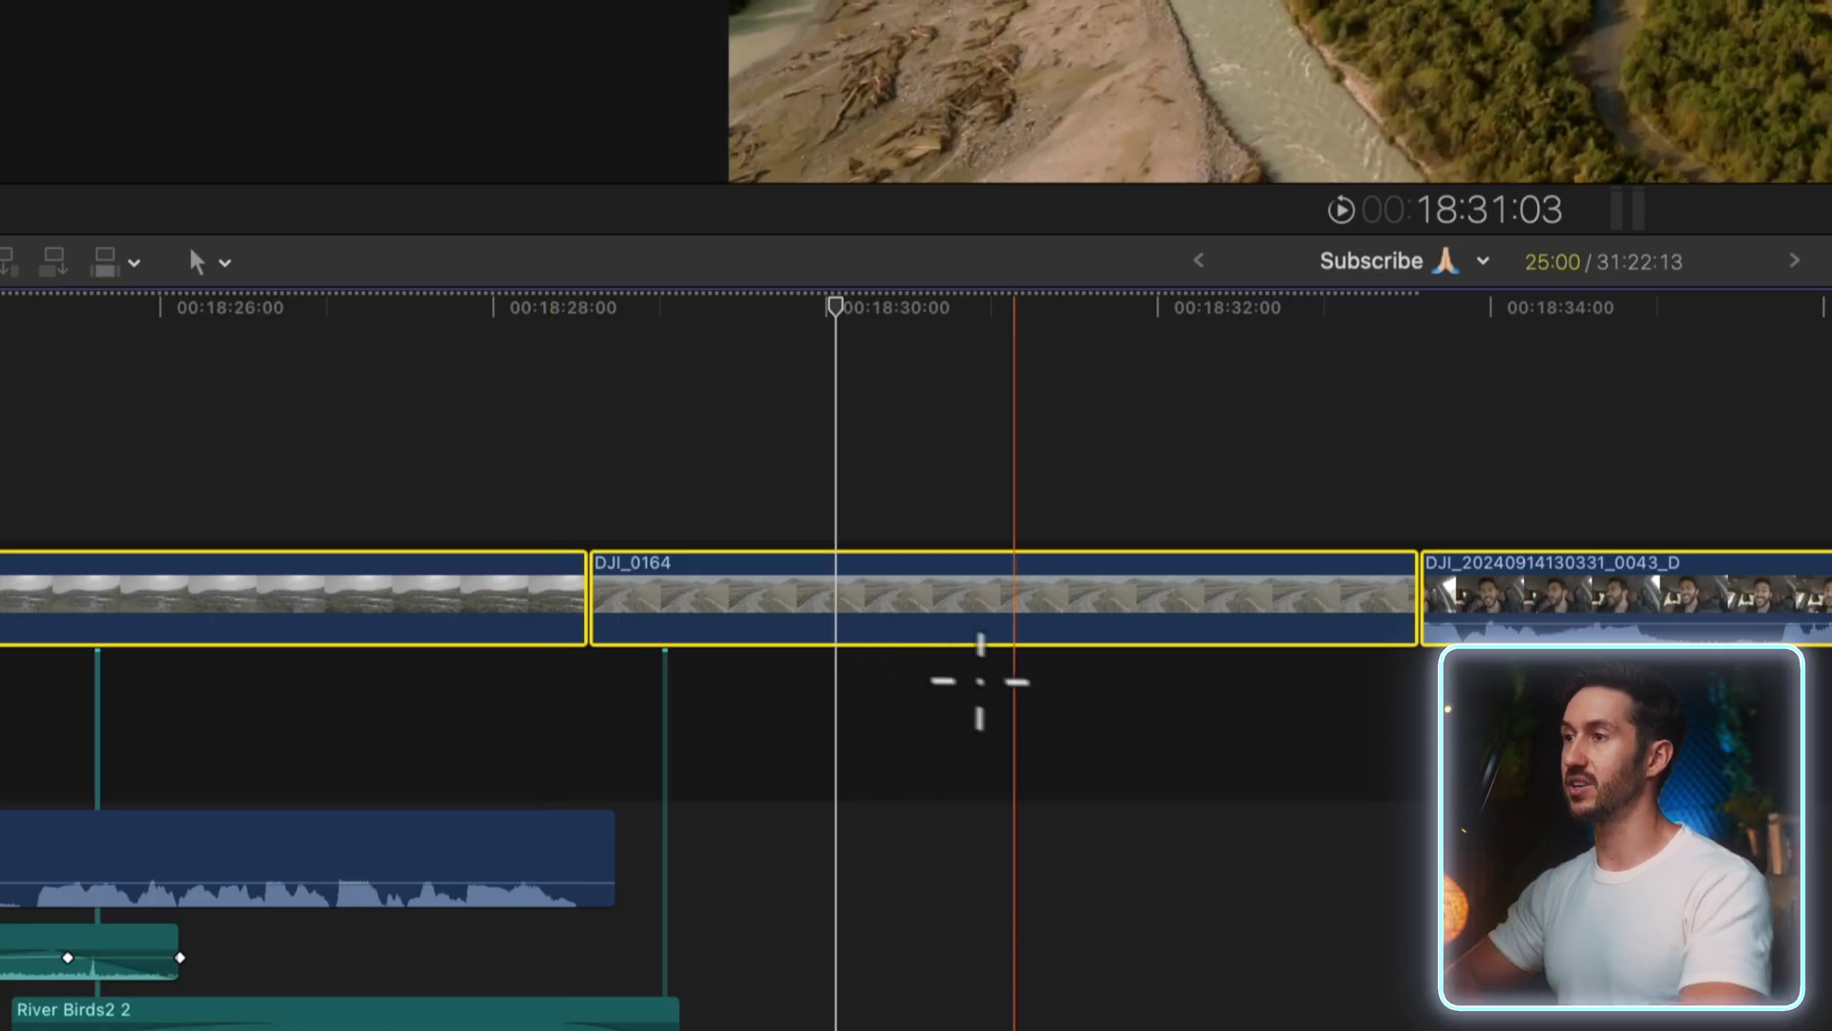
key(super+minus)
key(super+minus)
key(super+minus)
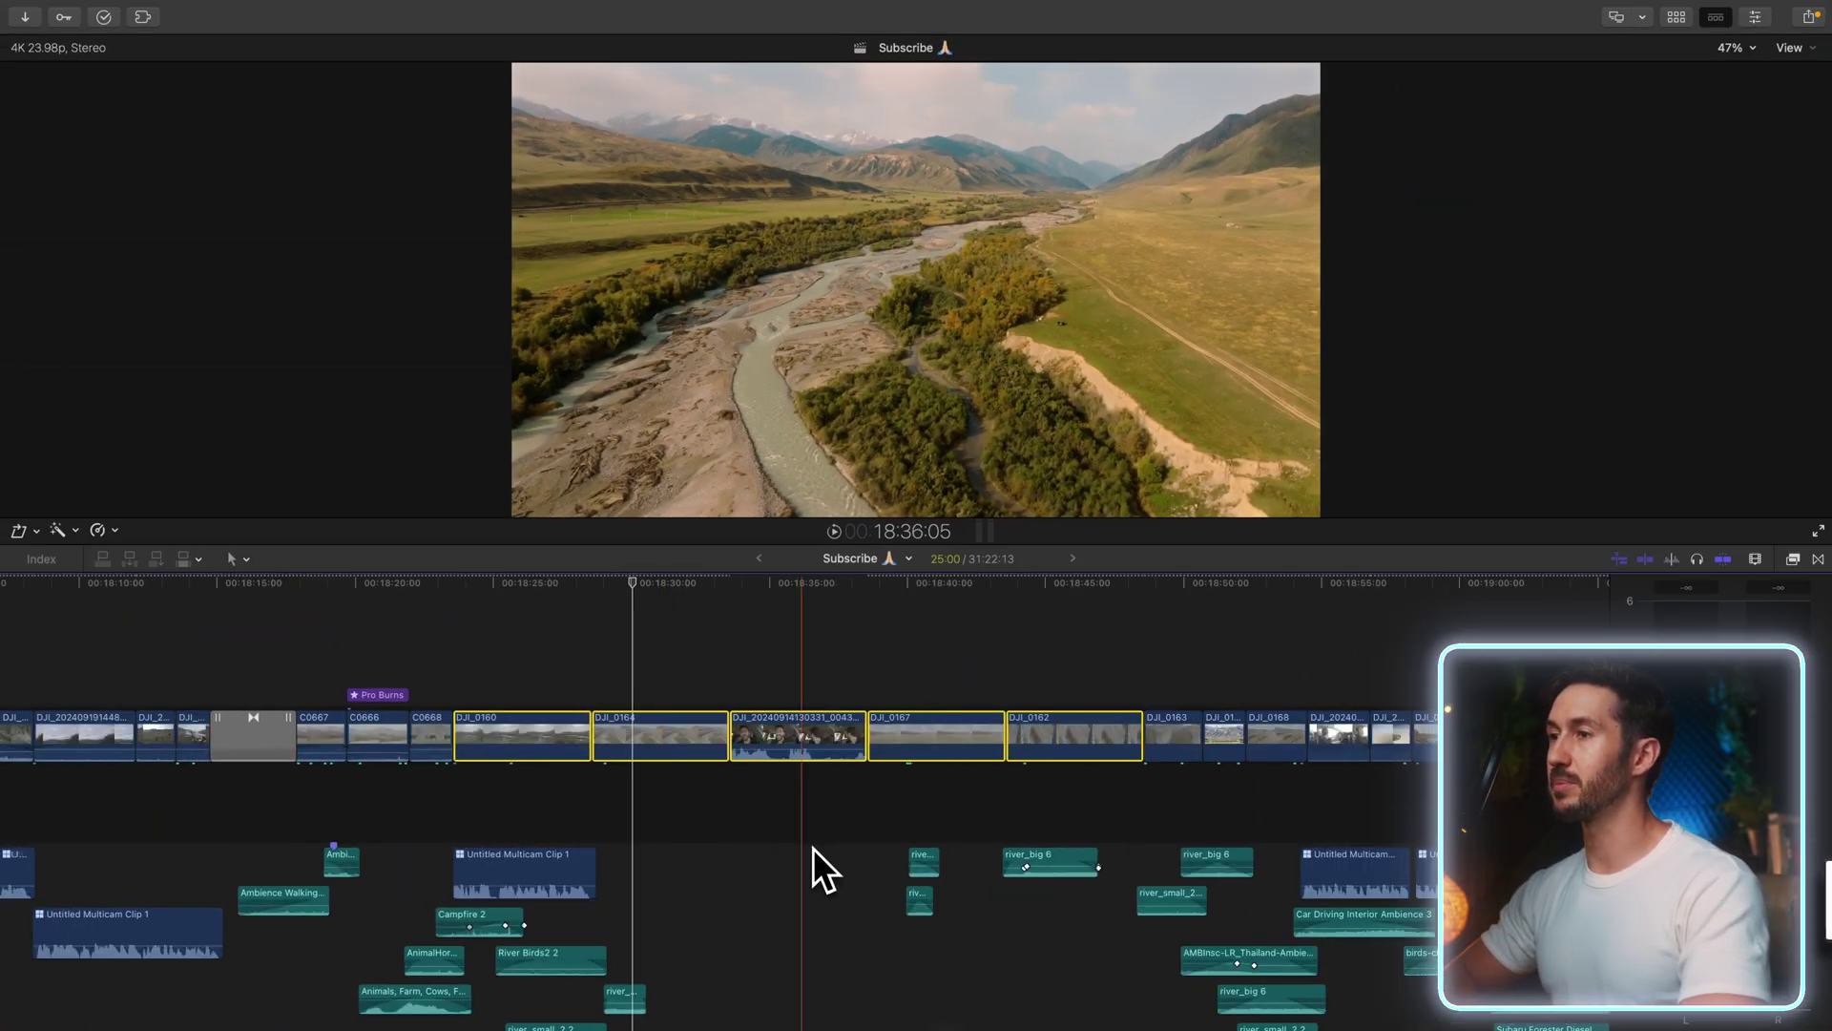